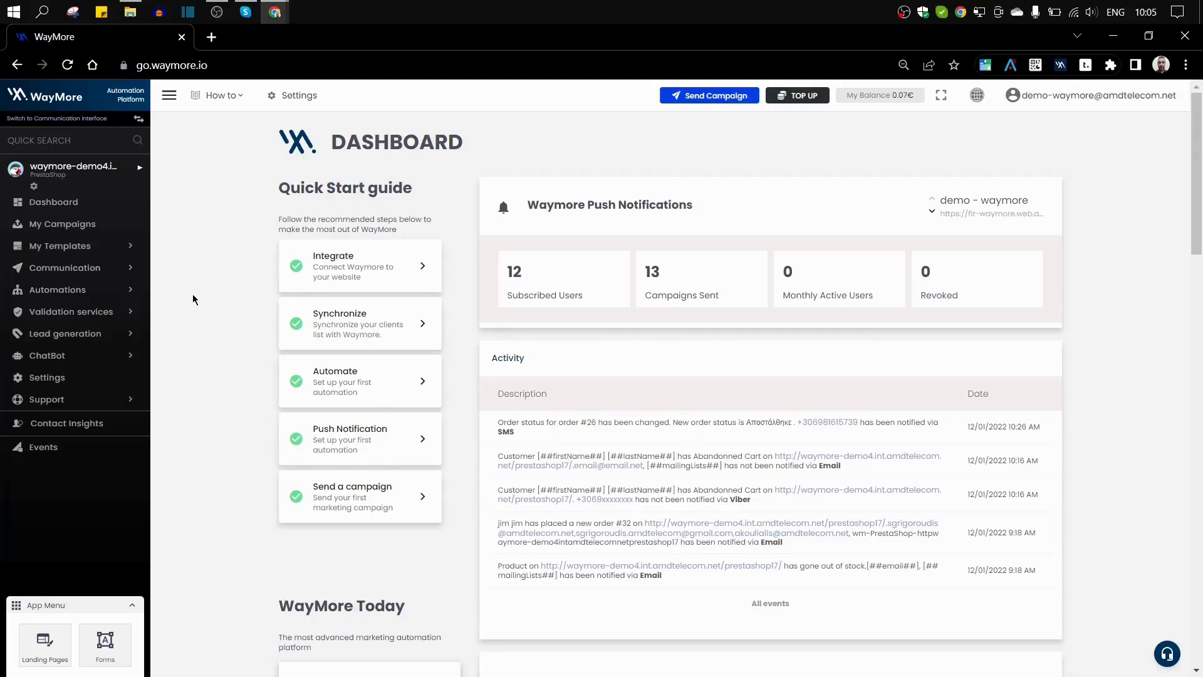
Step: Open the automation settings of the installed Prestashop integration for prestashop.demo.waymore.io from My Integrations
click(66, 290)
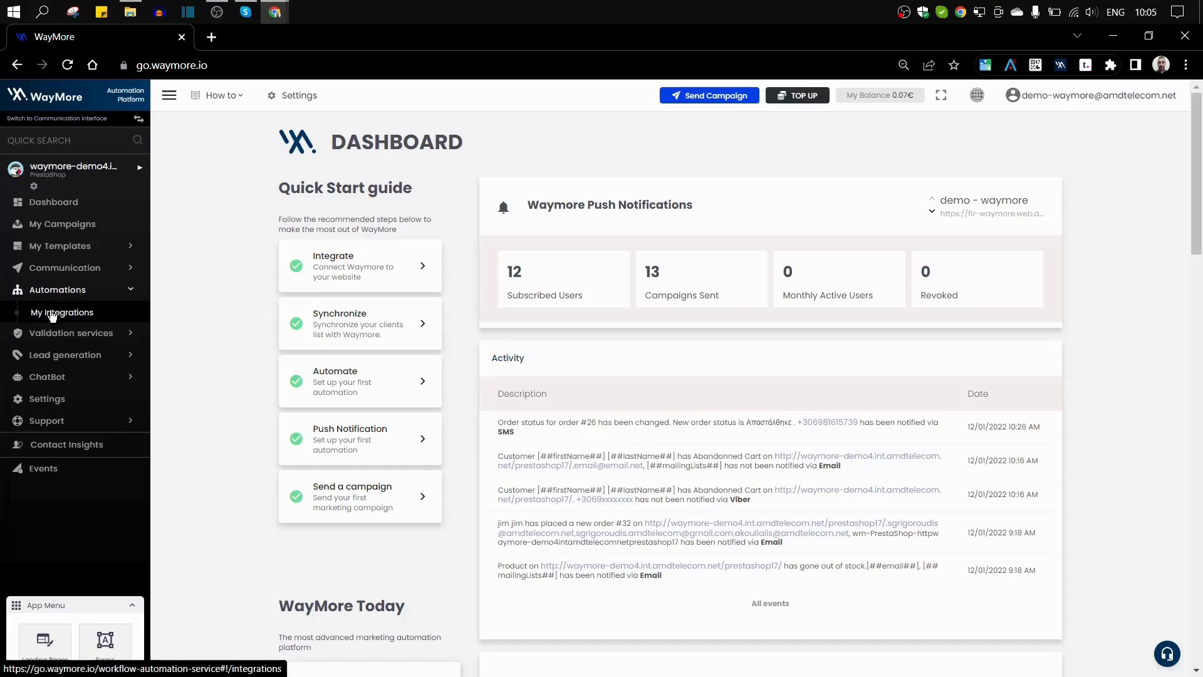
click(67, 316)
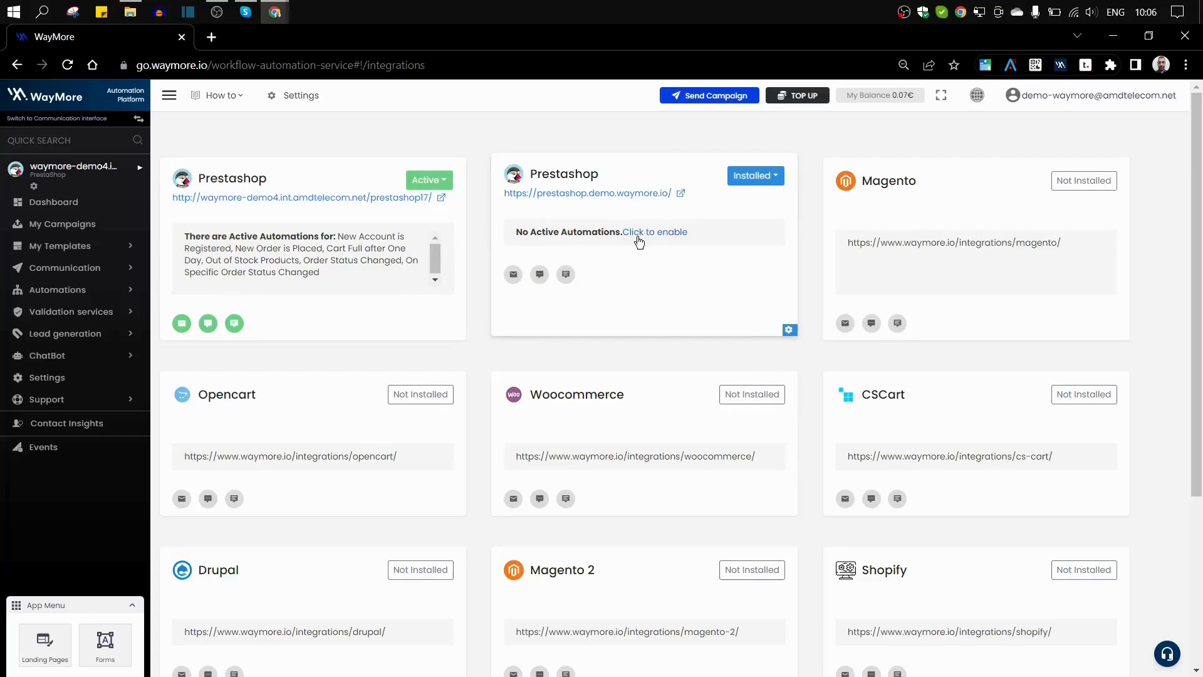
click(789, 331)
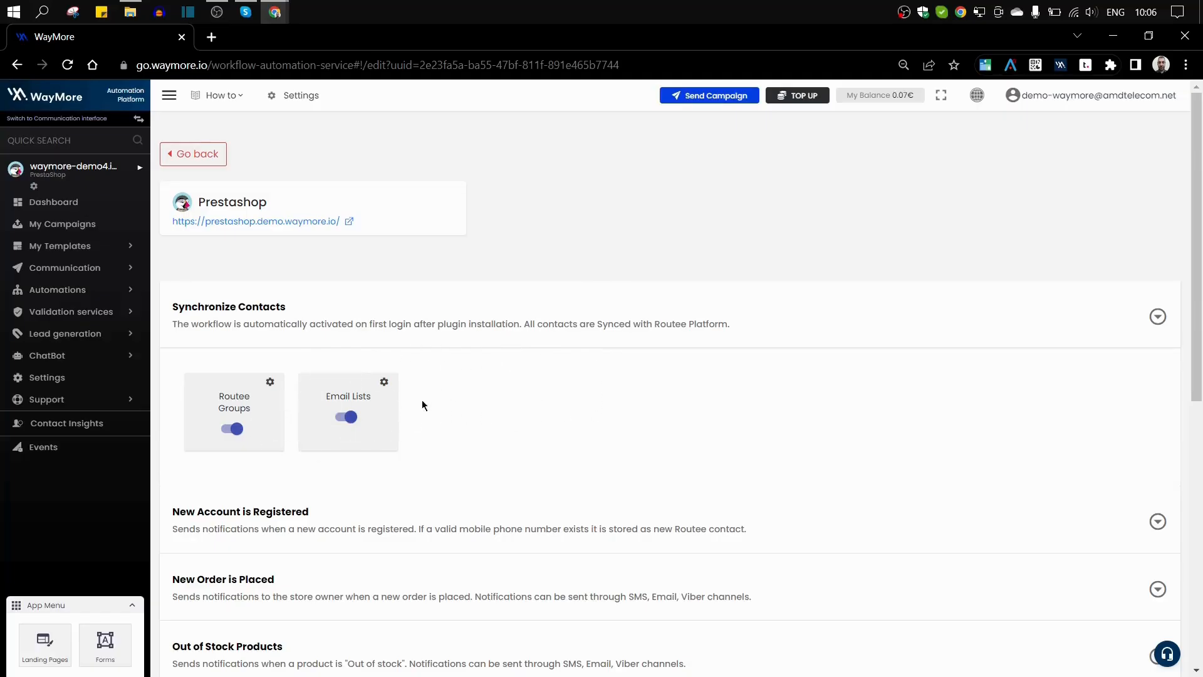
Step: Collapse the Synchronize Contacts section and switch on the Email channel for New Account is Registered
click(1159, 317)
scroll(757, 320, down, 2)
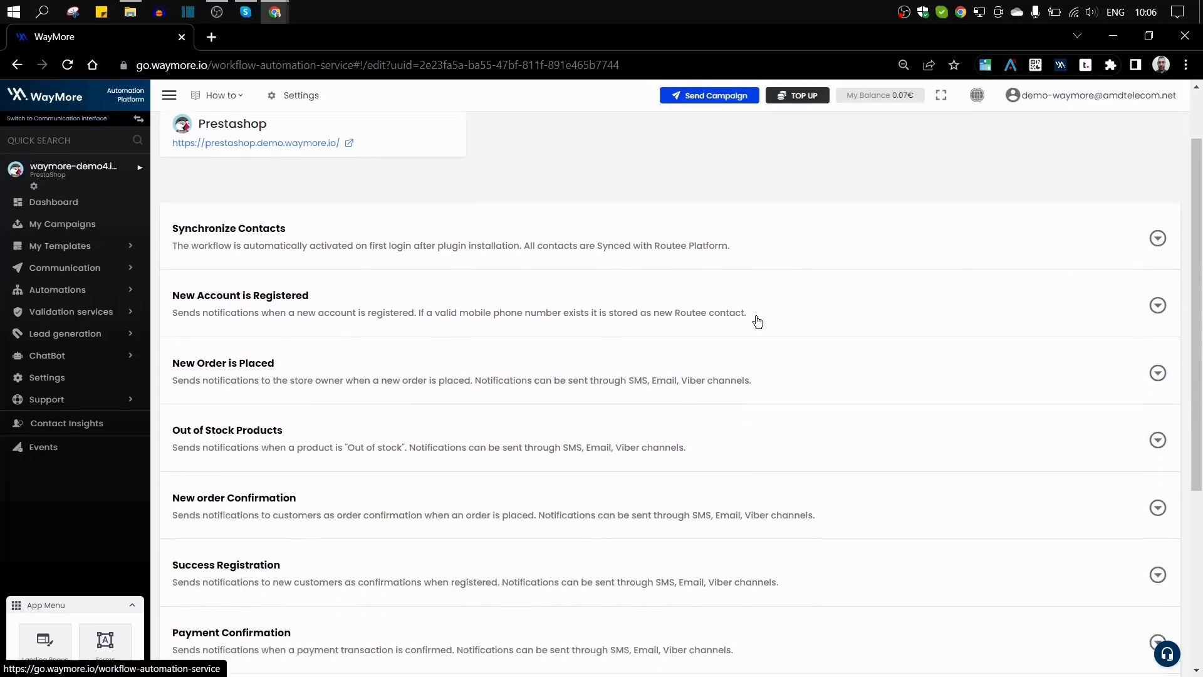
scroll(706, 262, up, 1)
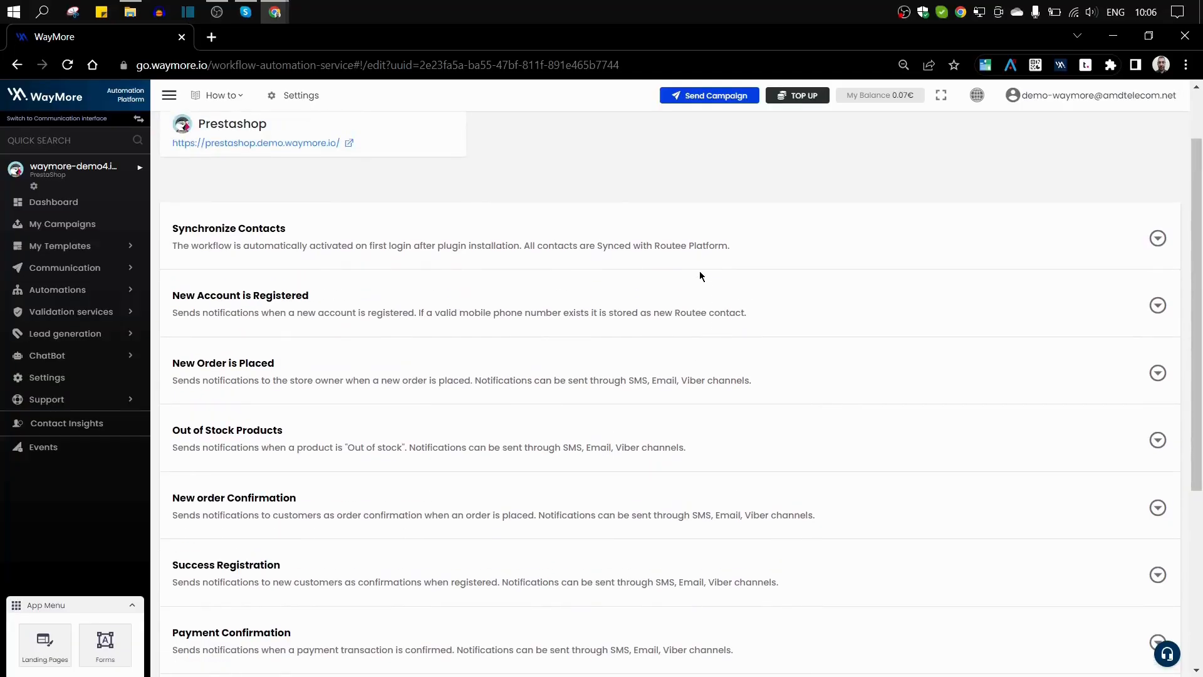
scroll(699, 272, down, 1)
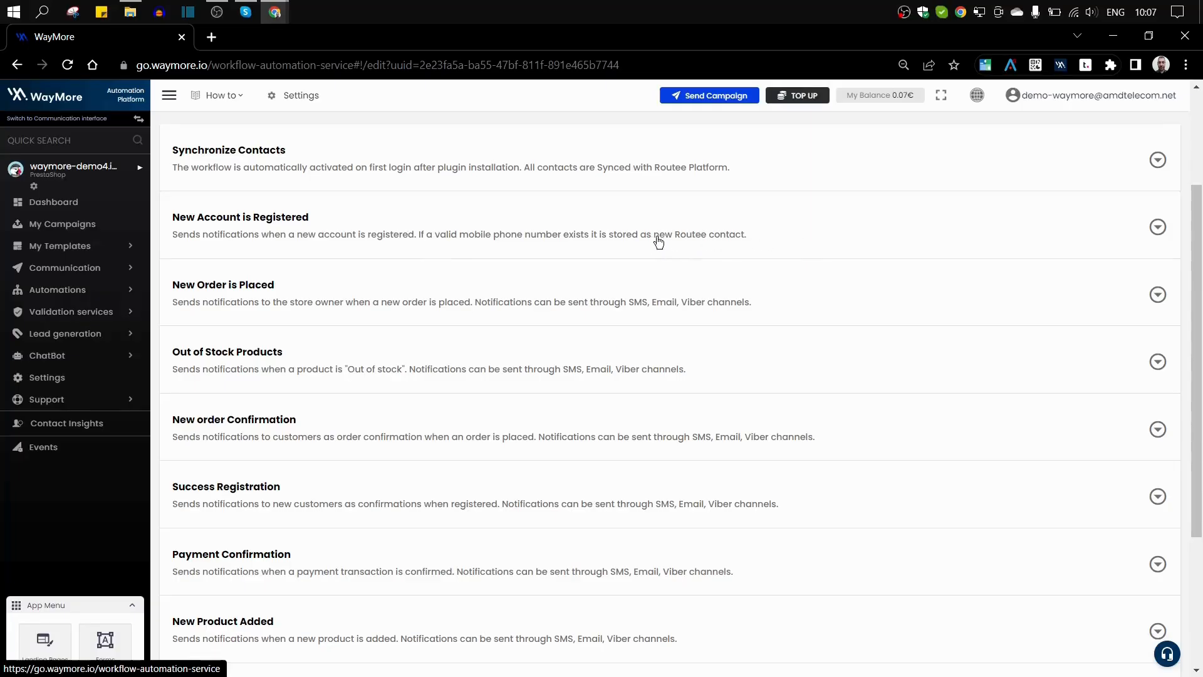
click(1158, 229)
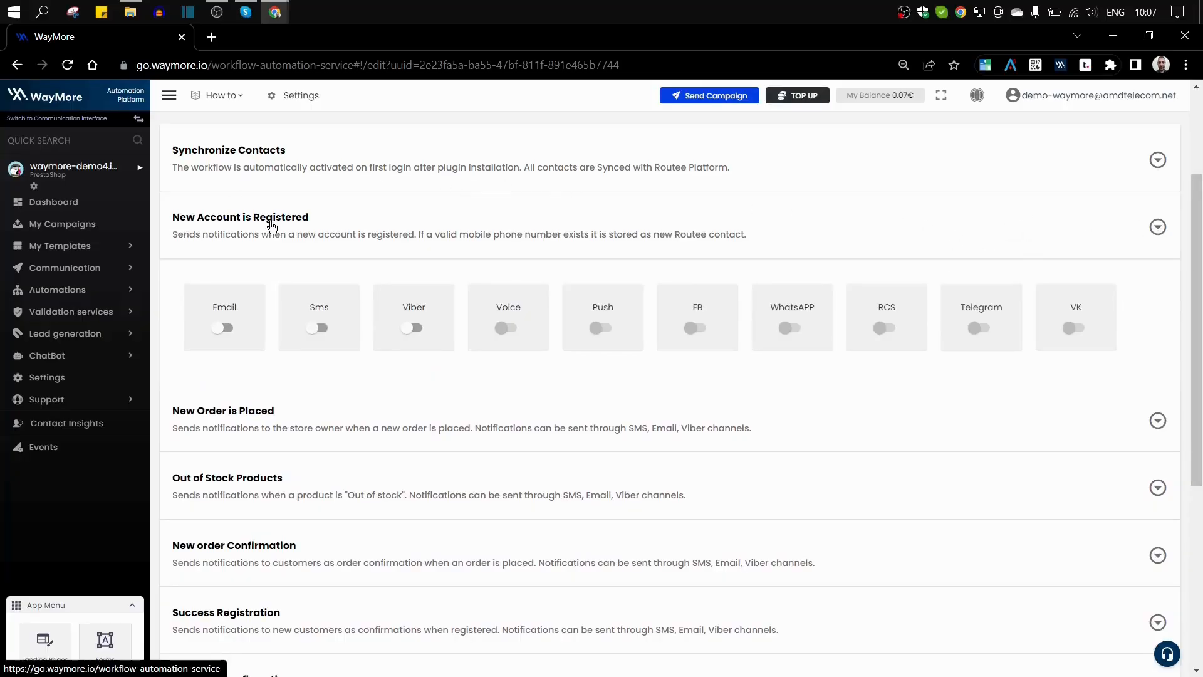
click(223, 329)
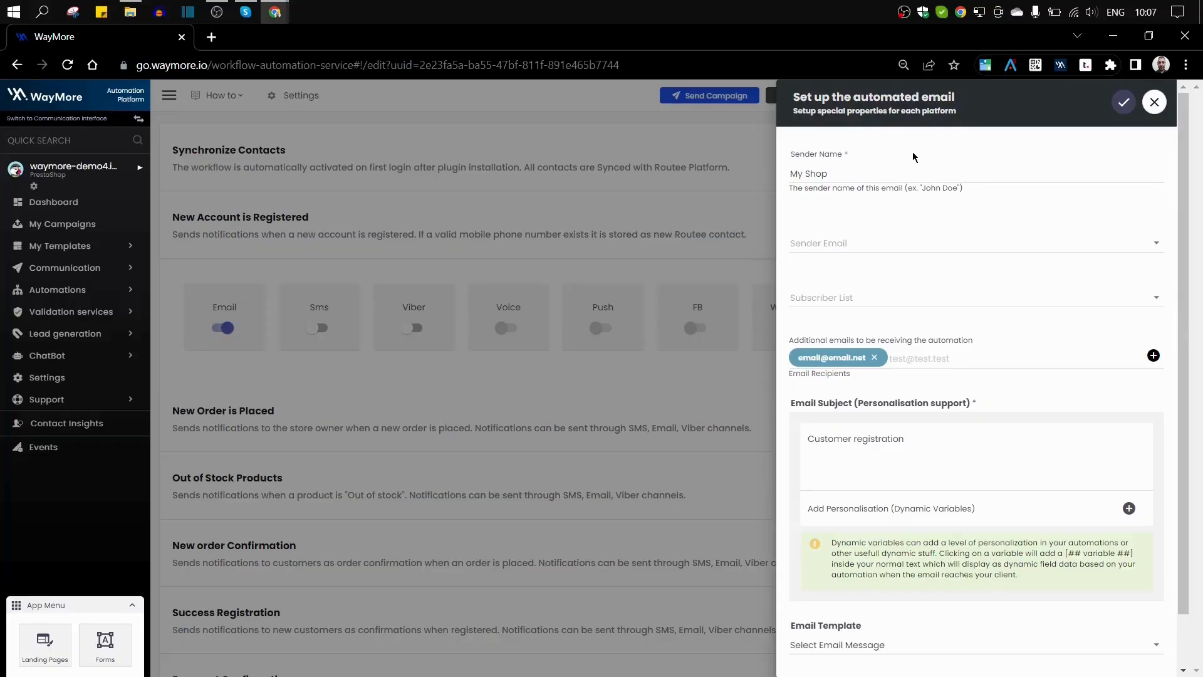
Step: Choose the account's address as sender email and "My emails" as subscriber list for the automated email
click(837, 178)
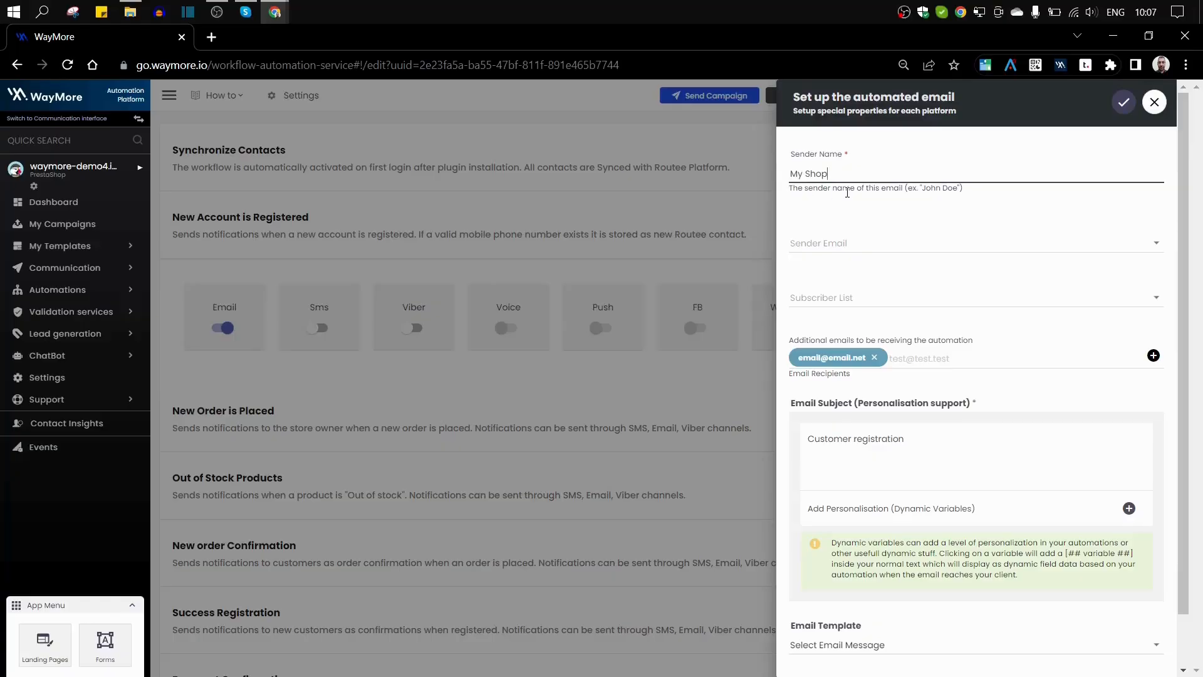
click(831, 245)
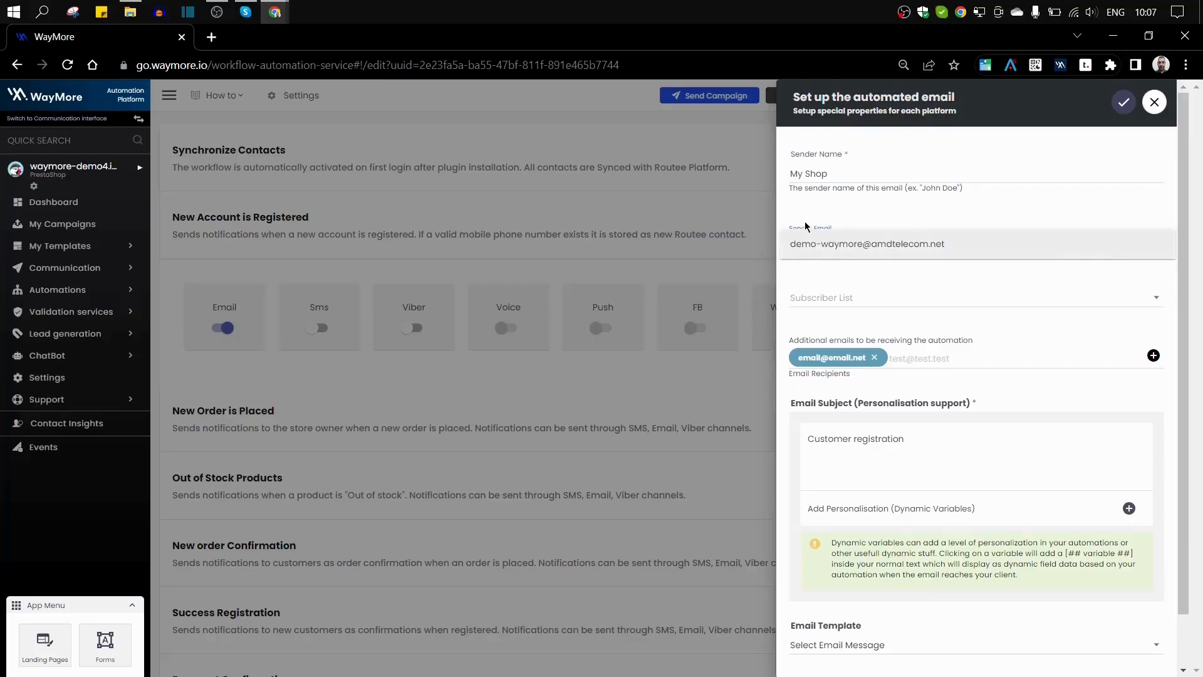
click(855, 245)
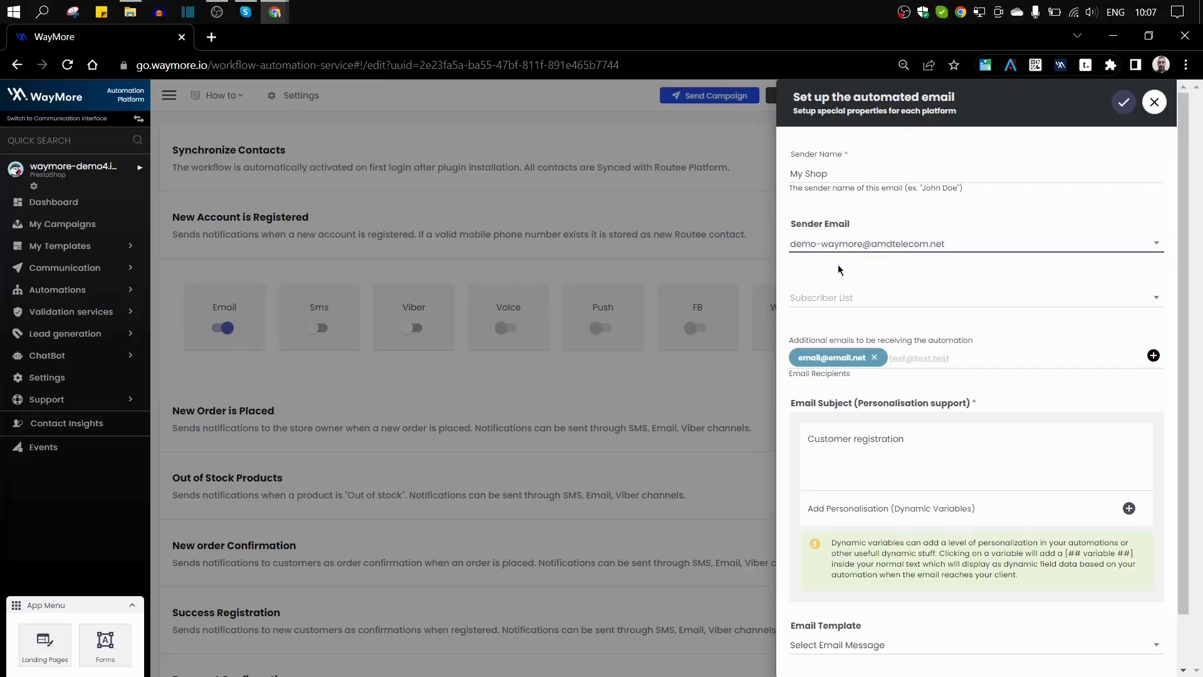
click(858, 299)
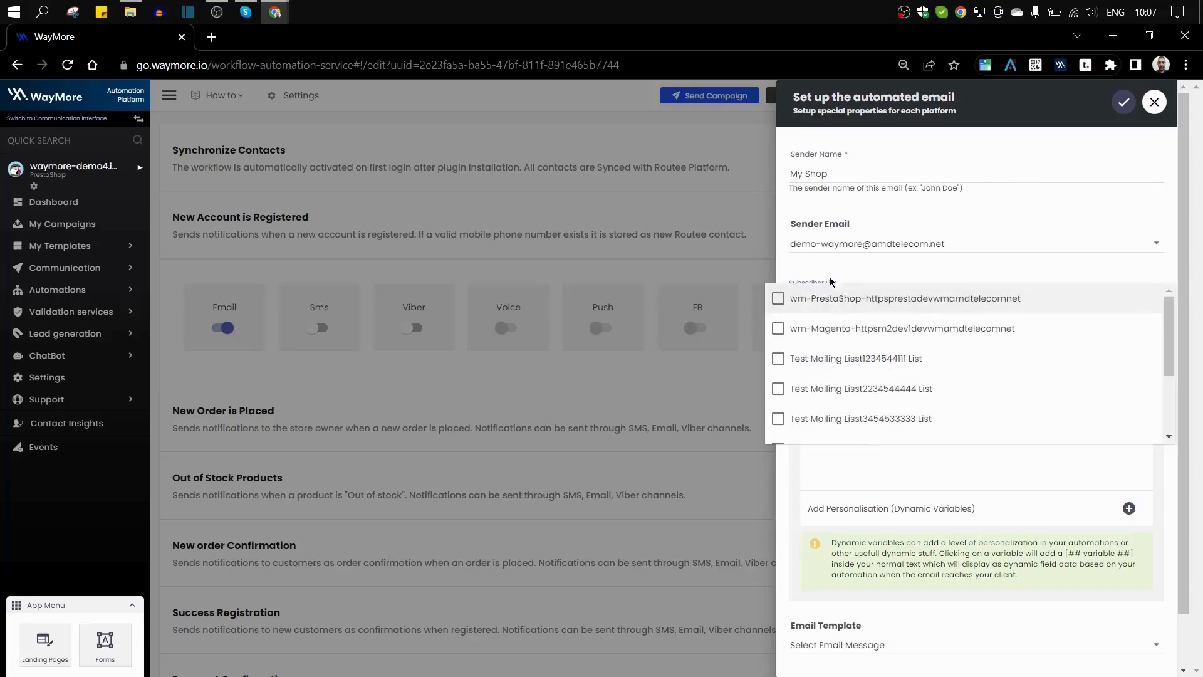
scroll(965, 376, down, 3)
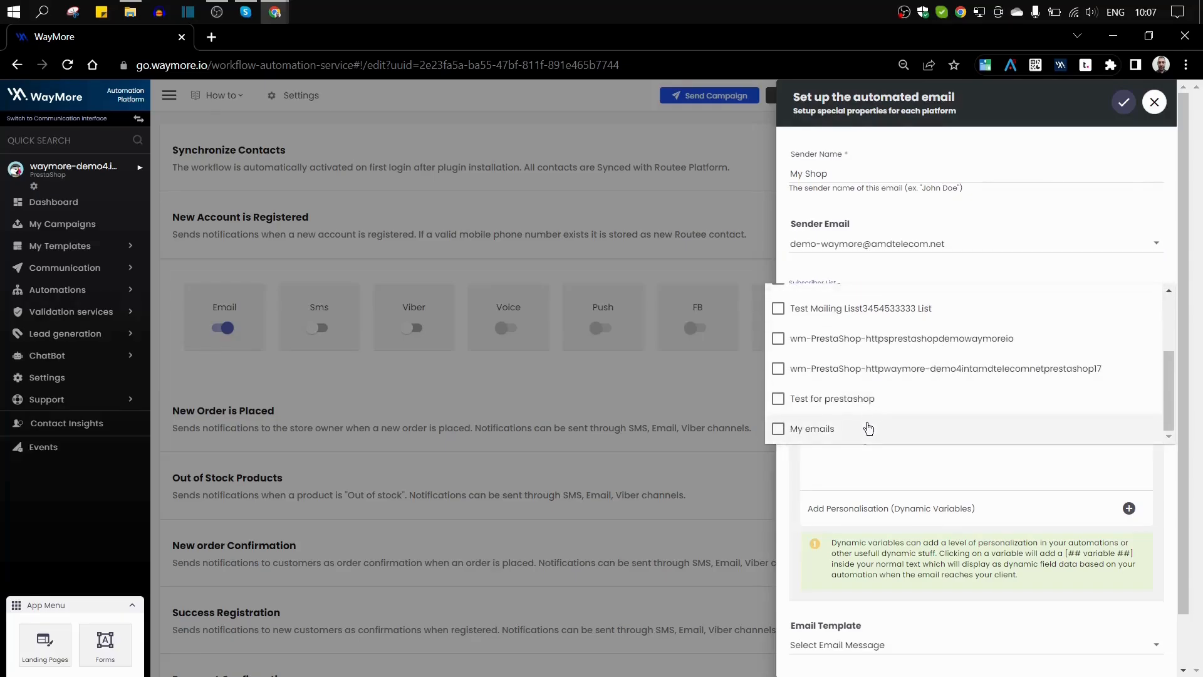
click(890, 274)
click(844, 304)
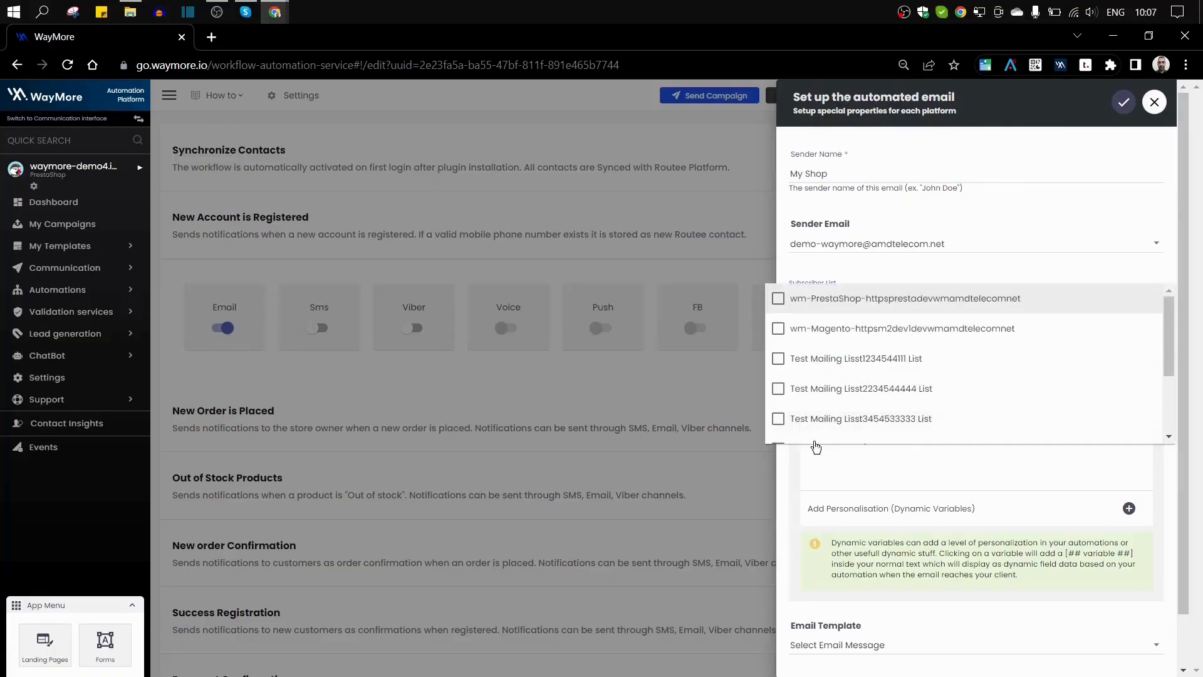
scroll(813, 416, down, 2)
click(813, 428)
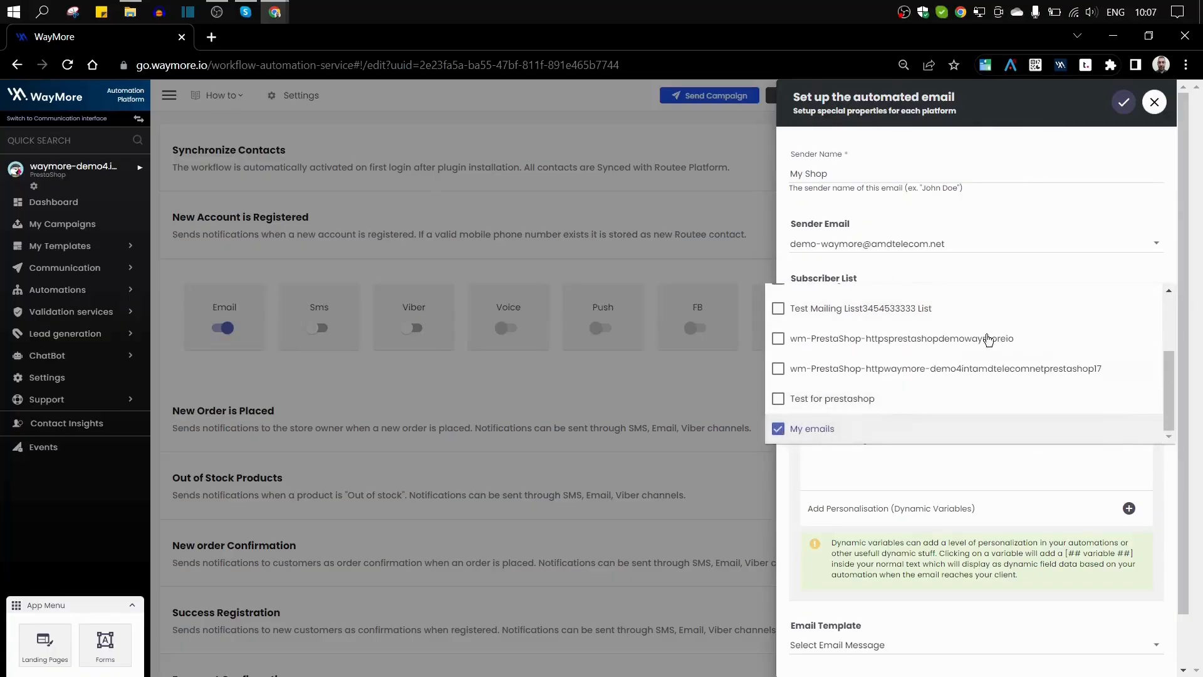
click(1076, 480)
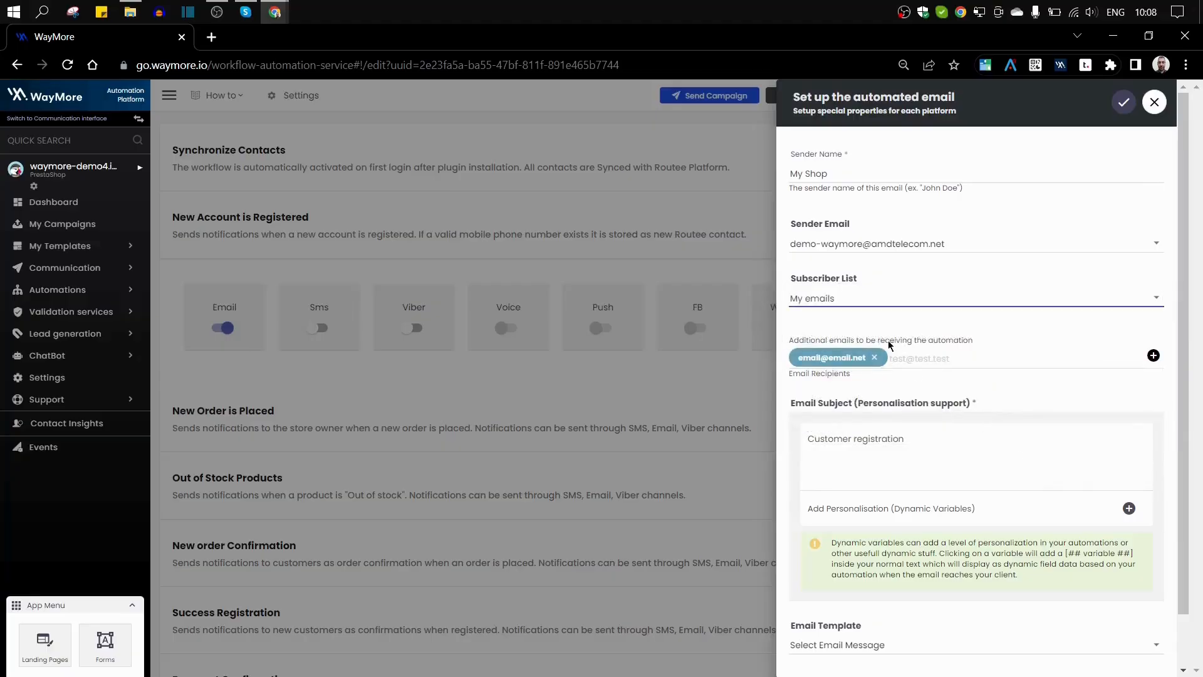
Step: Append the Registered date and Customer ID dynamic variables to the email subject "Customer registration"
click(919, 362)
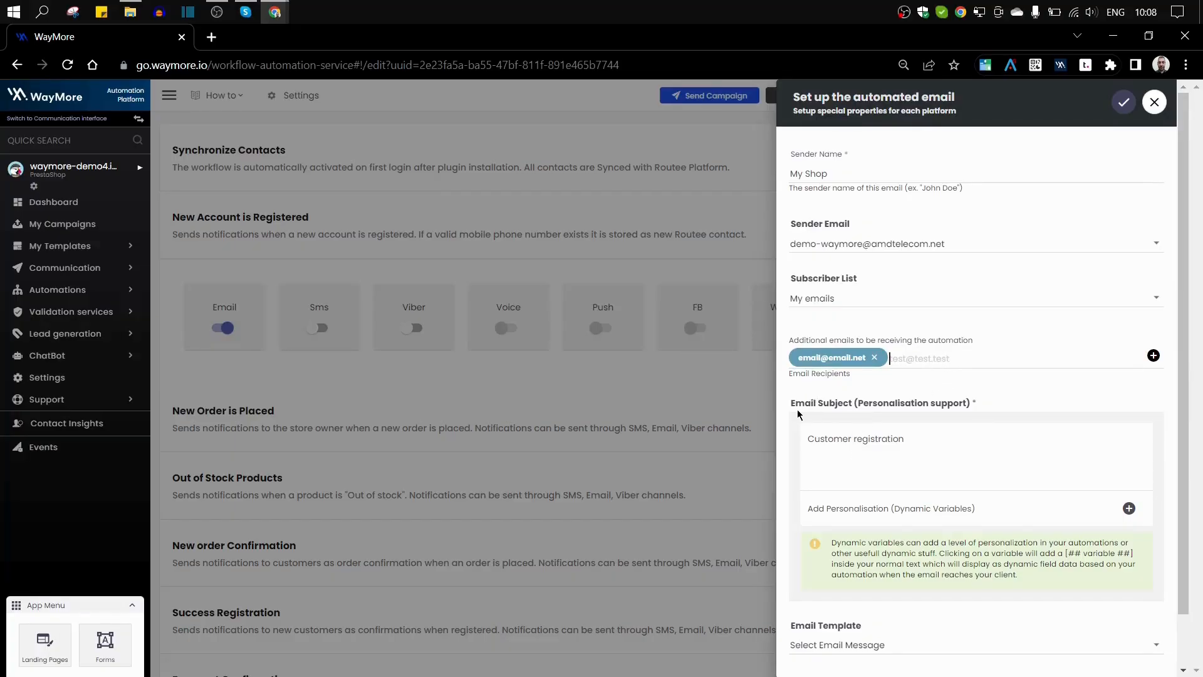
click(863, 438)
triple_click(932, 445)
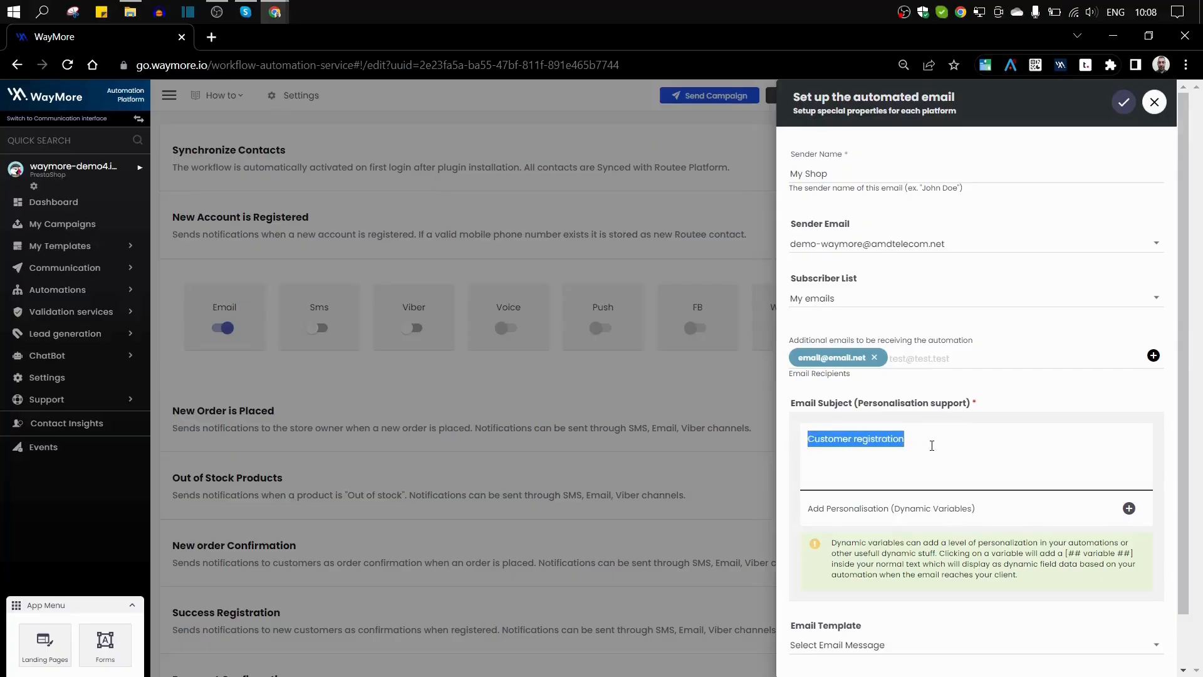
click(919, 463)
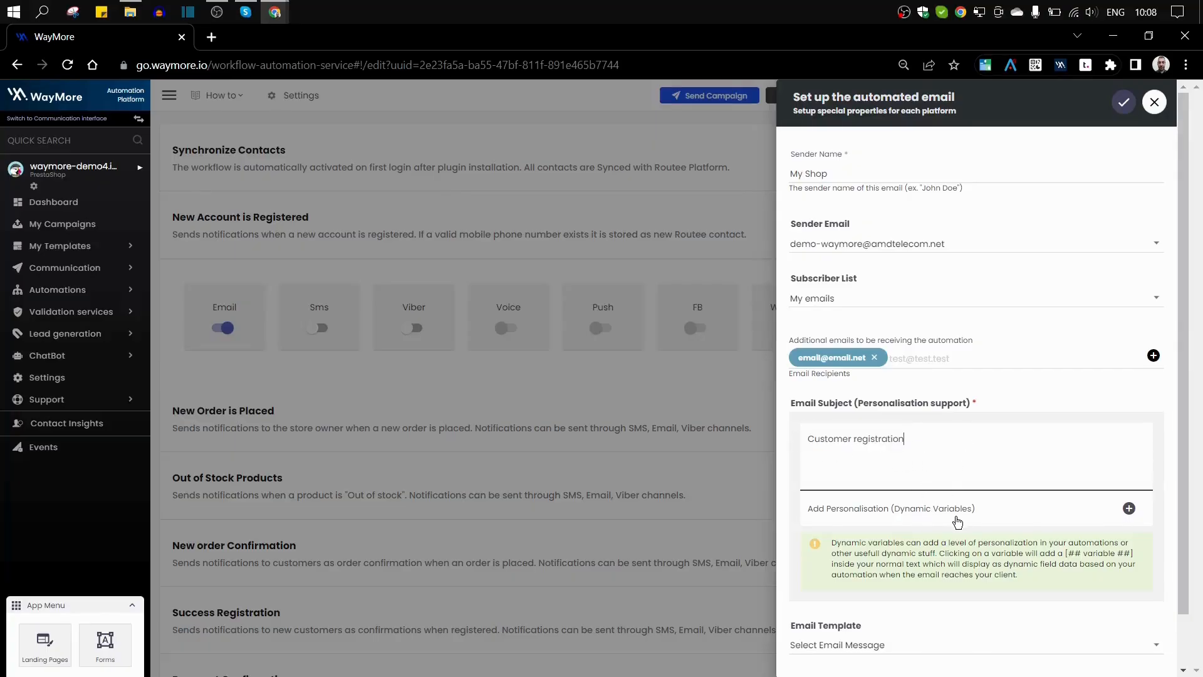
click(1130, 510)
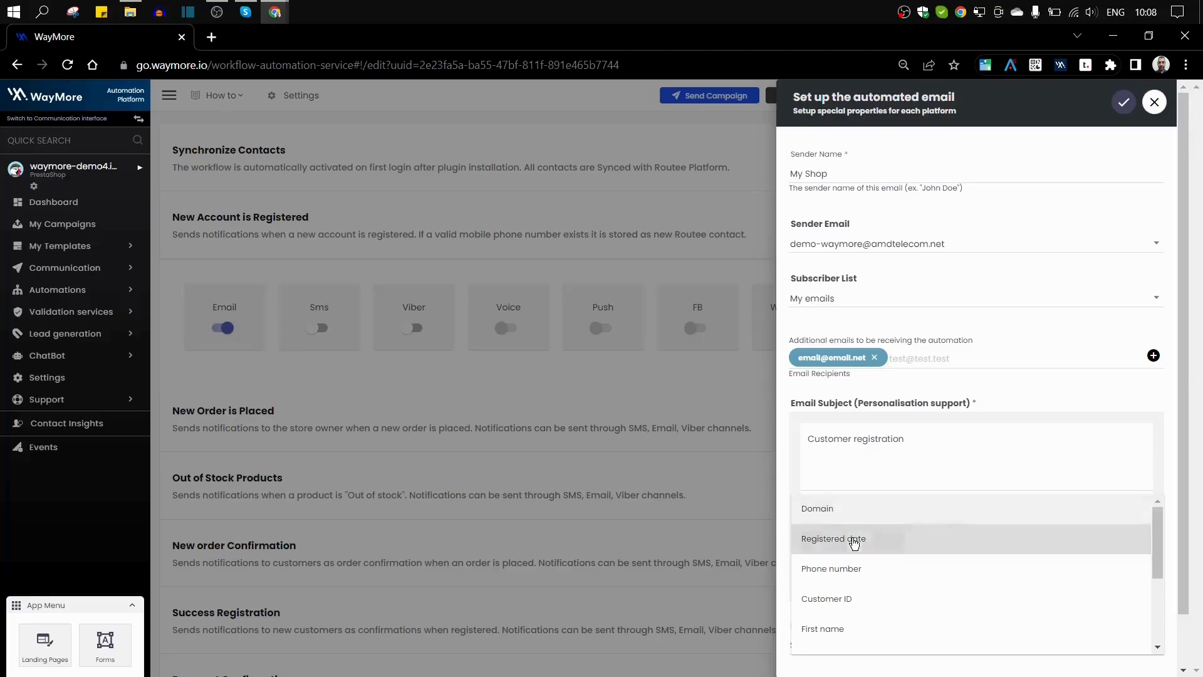
click(865, 541)
click(1130, 509)
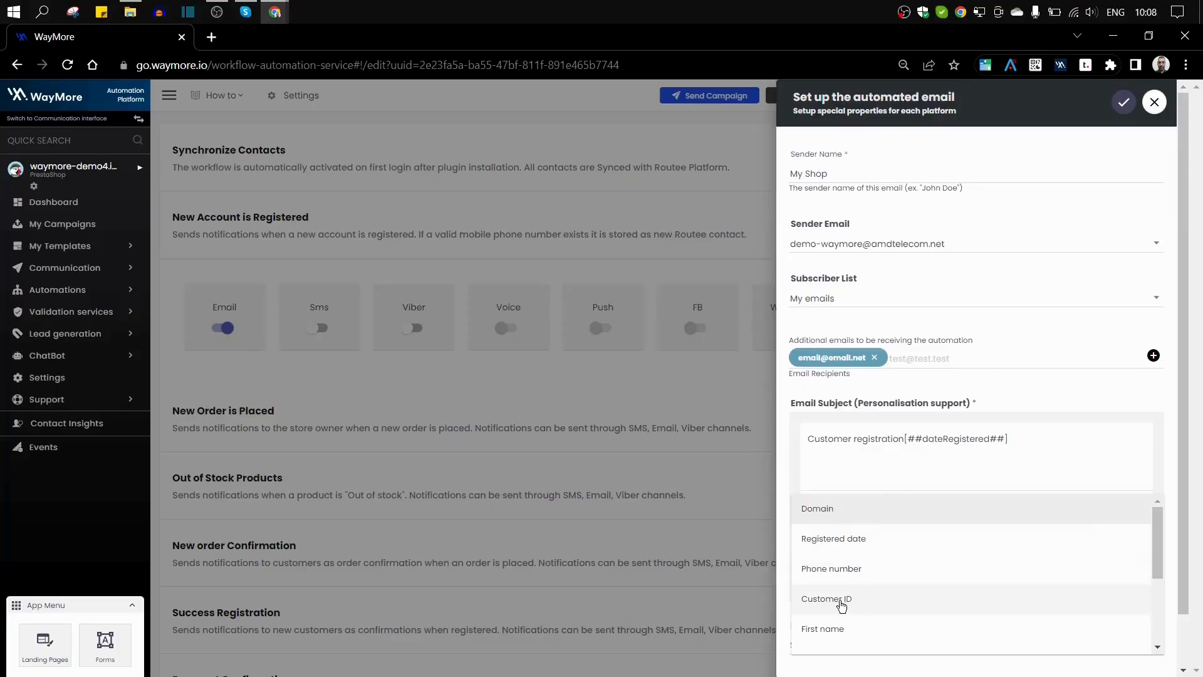
click(862, 597)
click(995, 467)
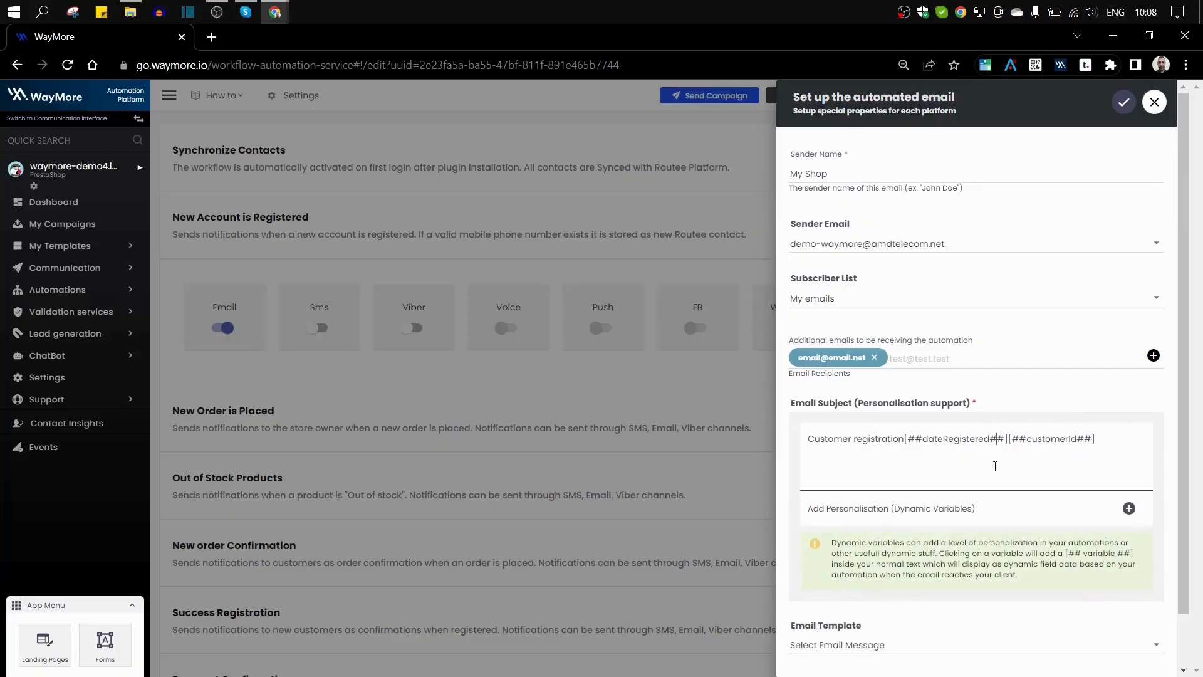
Step: Set the email template to the predefined Email Body Message and save the automated email setup
scroll(978, 451, down, 1)
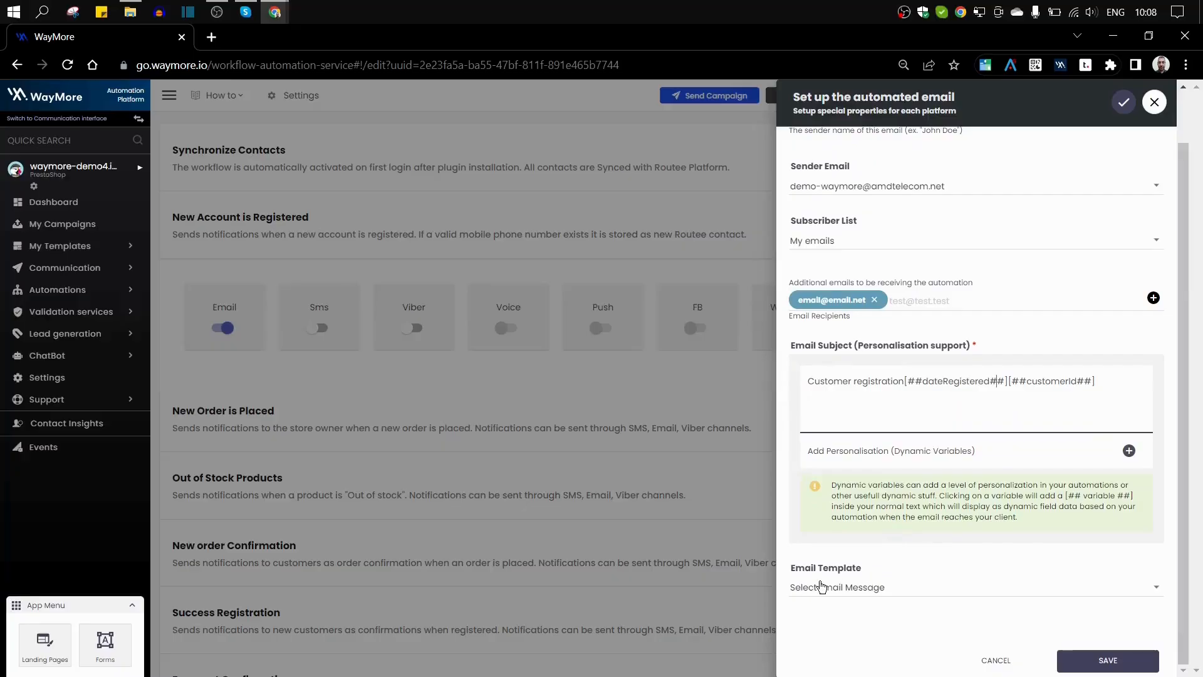
click(868, 591)
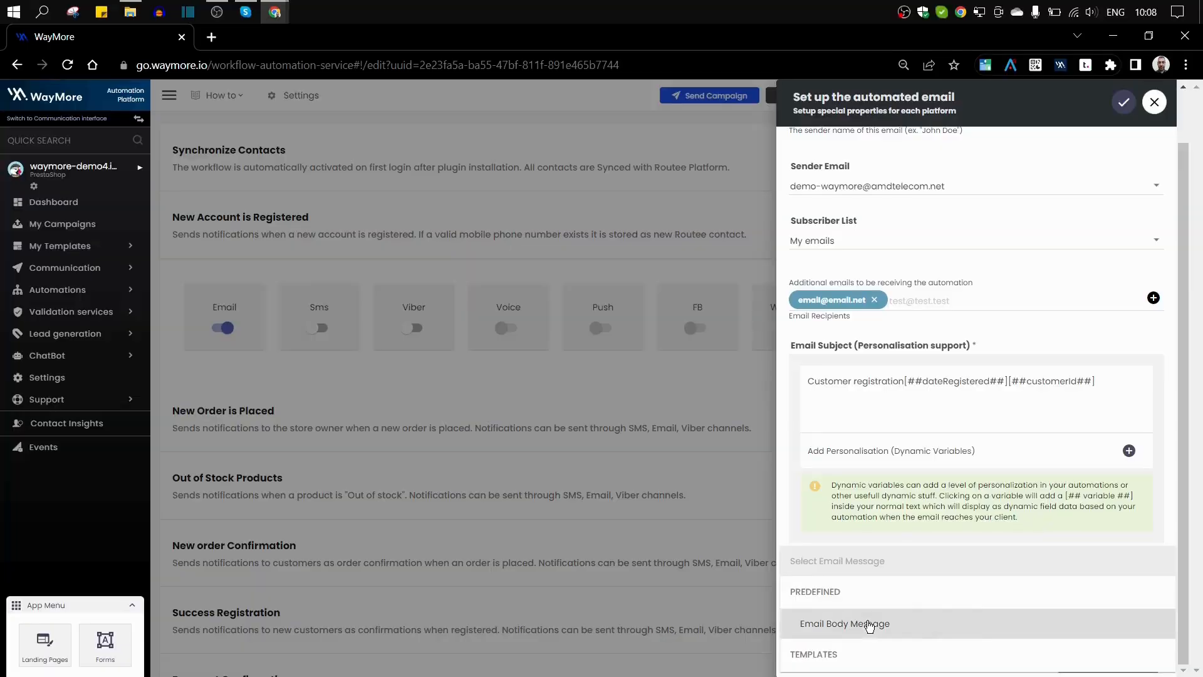
click(870, 624)
scroll(993, 502, down, 5)
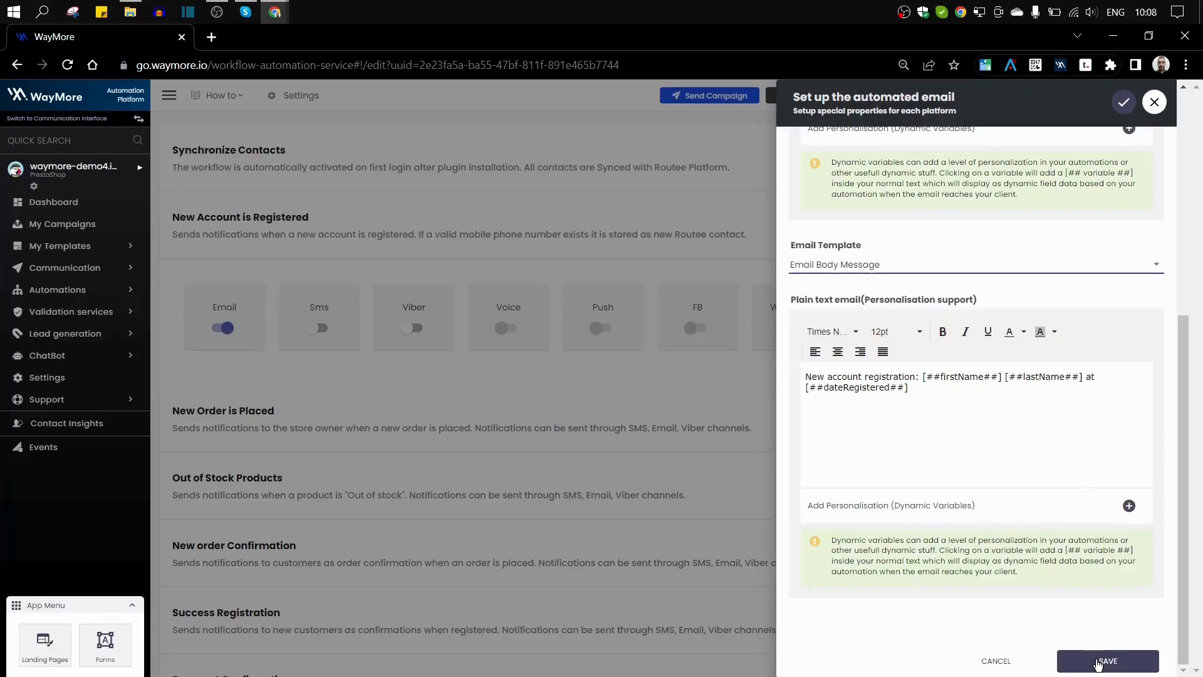
click(1123, 104)
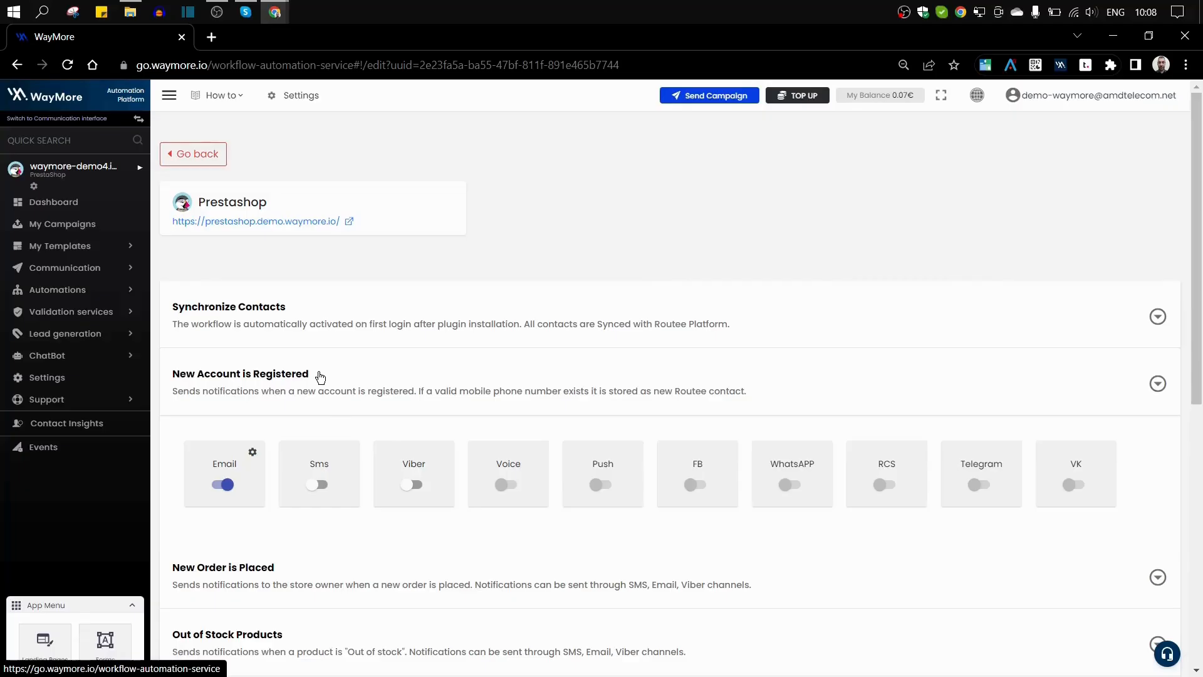
Step: Switch the Email channel off and the Sms channel on for New Account is Registered
click(227, 484)
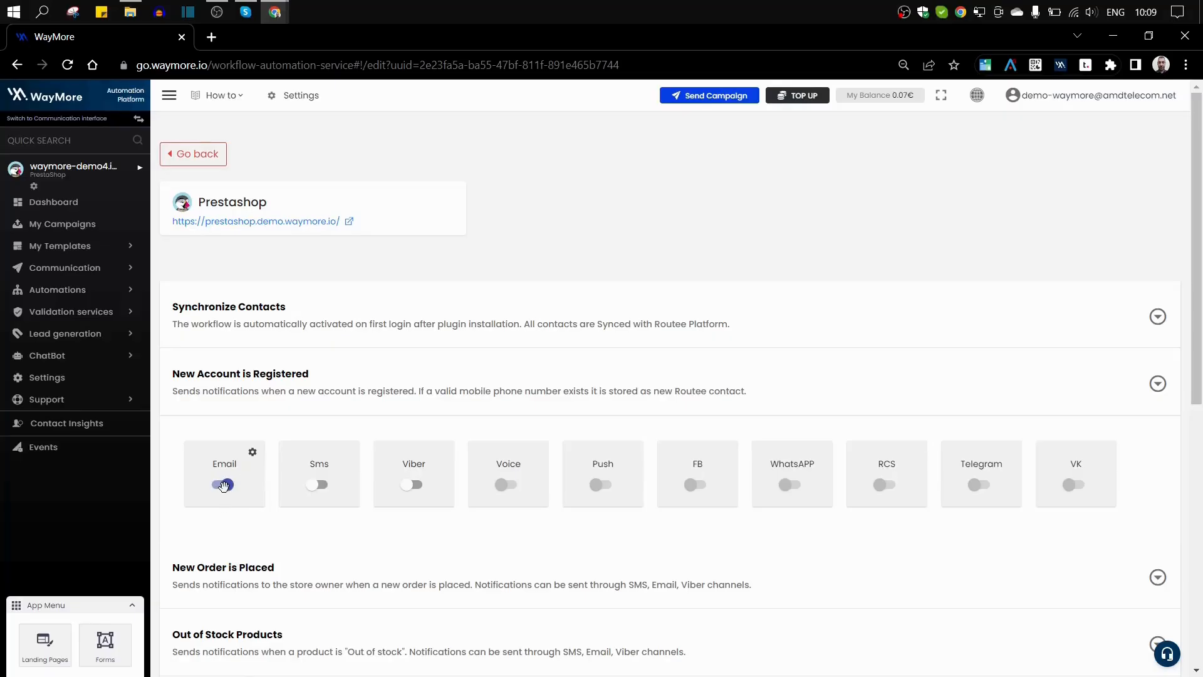
click(314, 485)
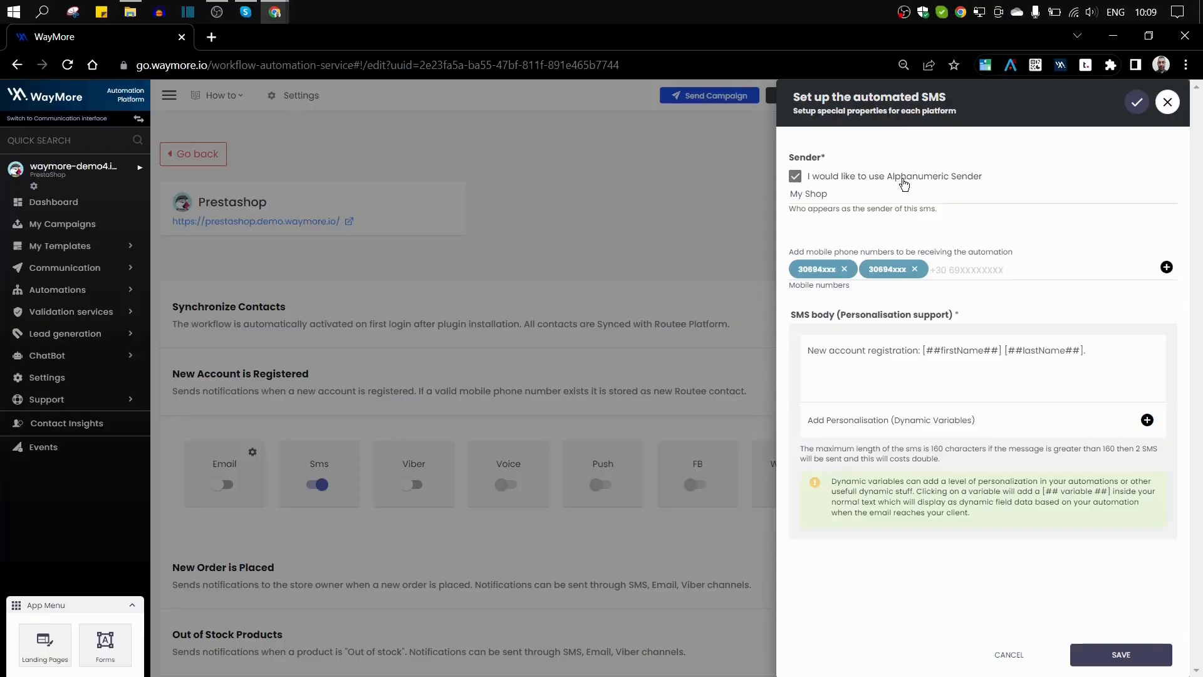
Step: Examine the automated SMS's alphanumeric sender, message body and available dynamic variables
click(797, 178)
click(838, 193)
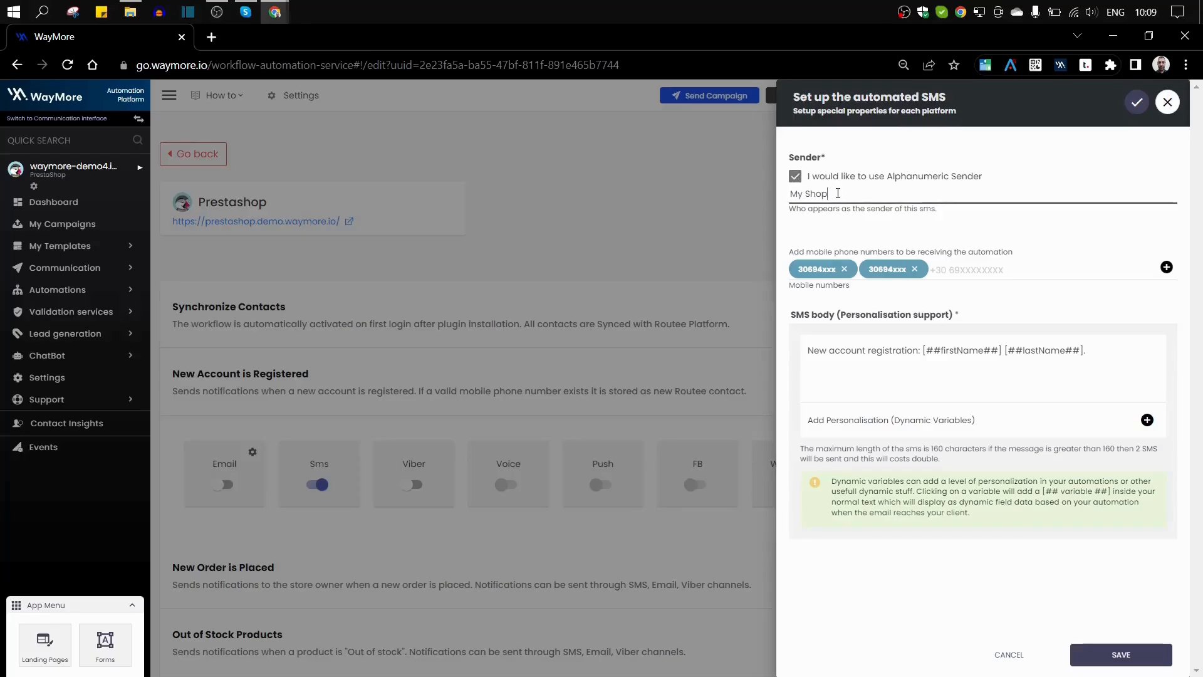
drag(846, 193, 788, 195)
click(869, 351)
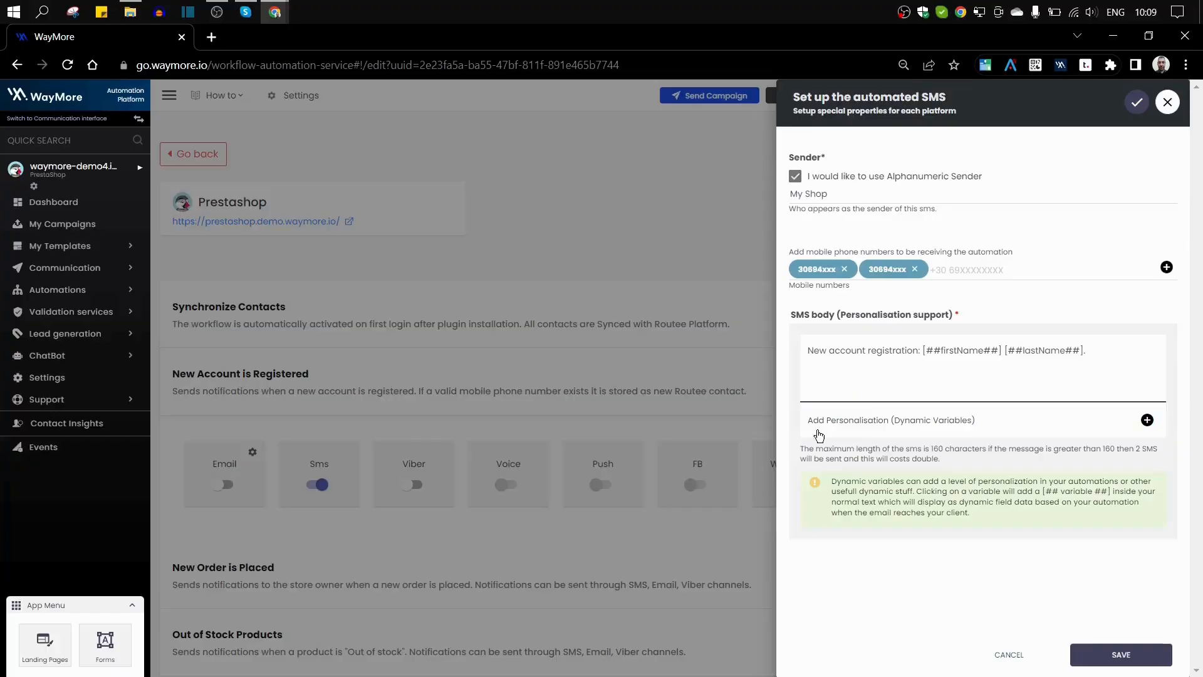
click(958, 364)
click(1147, 421)
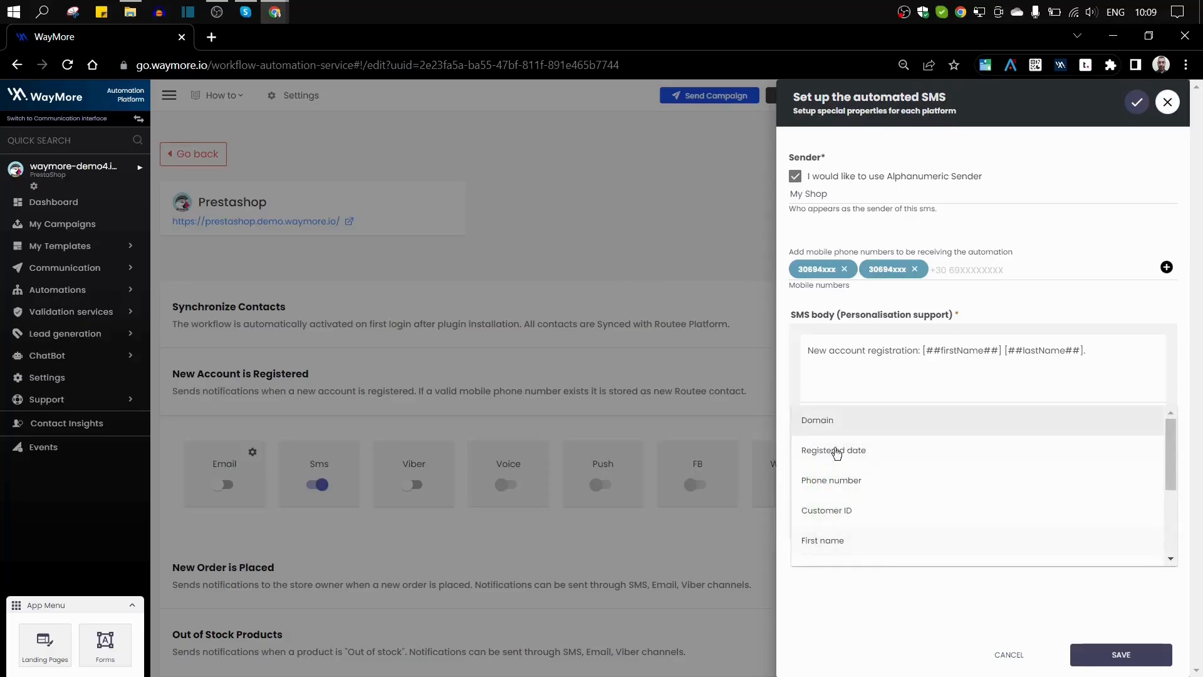
click(841, 383)
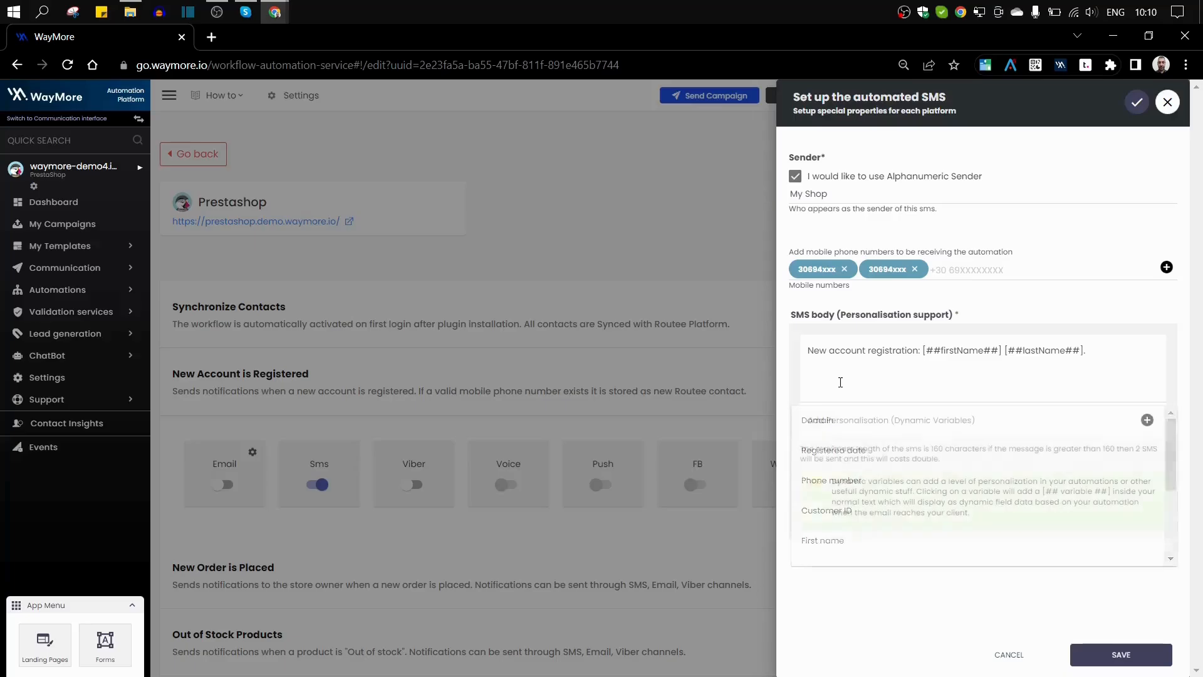
right_click(1024, 377)
click(900, 520)
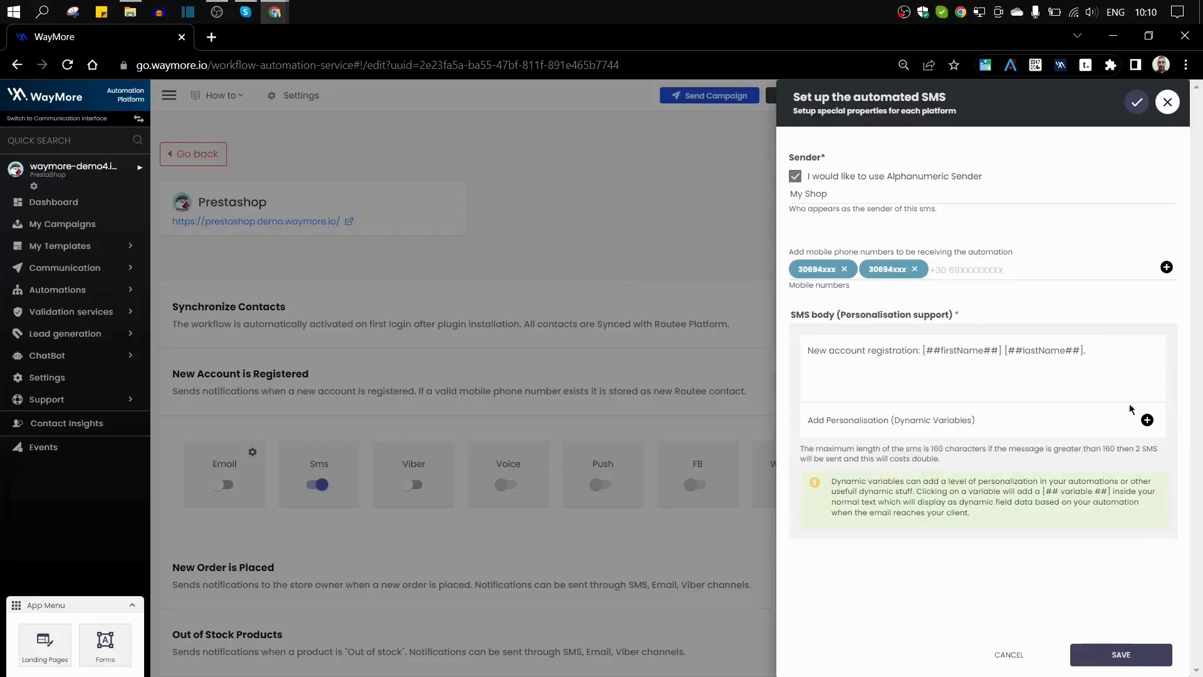
Step: Save the automated SMS setup and switch off the Sms channel for New Account is Registered
click(1136, 102)
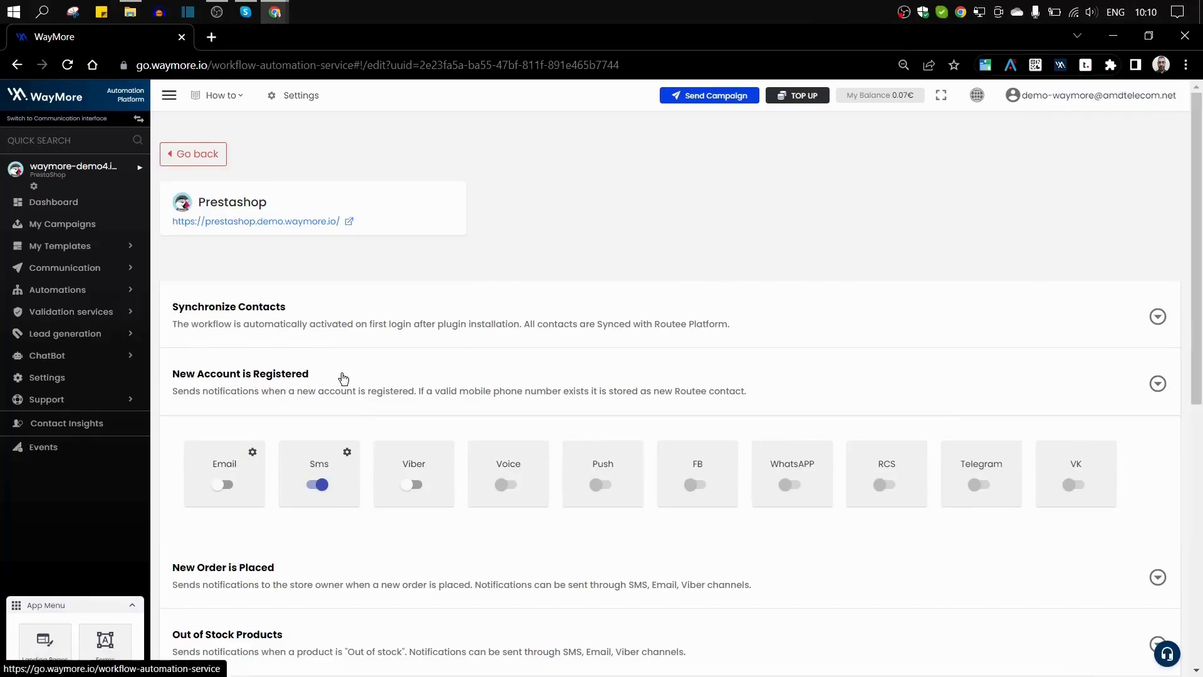
click(321, 488)
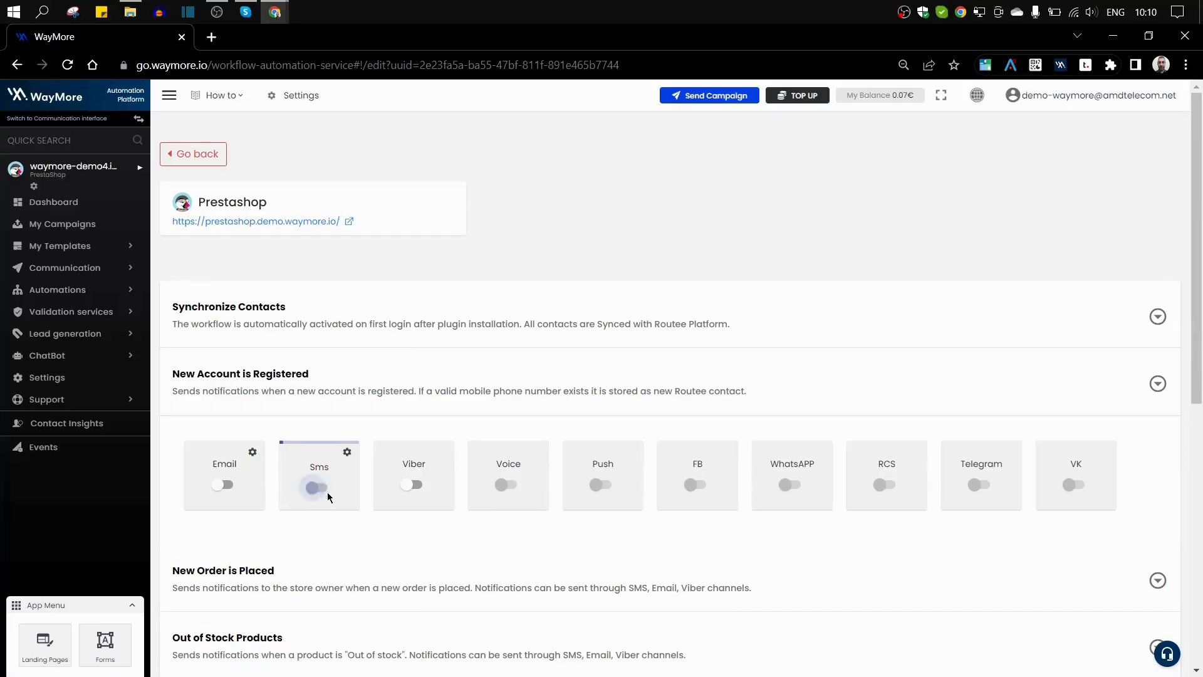
Step: Switch on the Viber channel for New Account is Registered and select Test Viber as the Viber ID
click(416, 488)
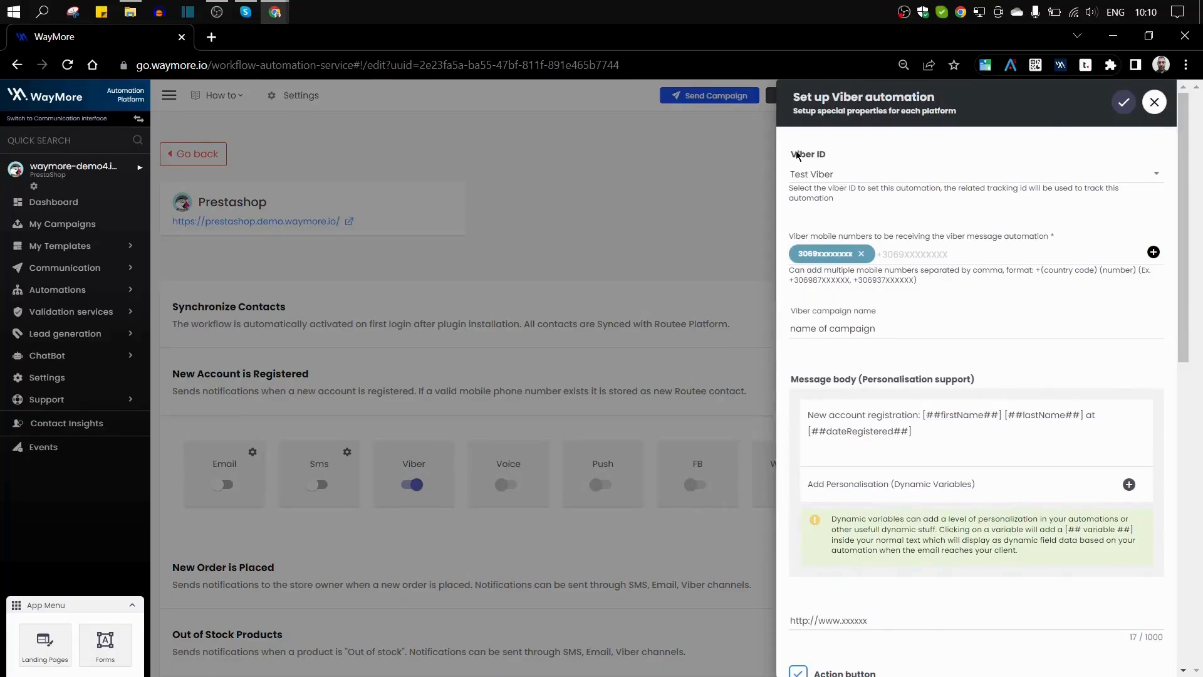
click(867, 178)
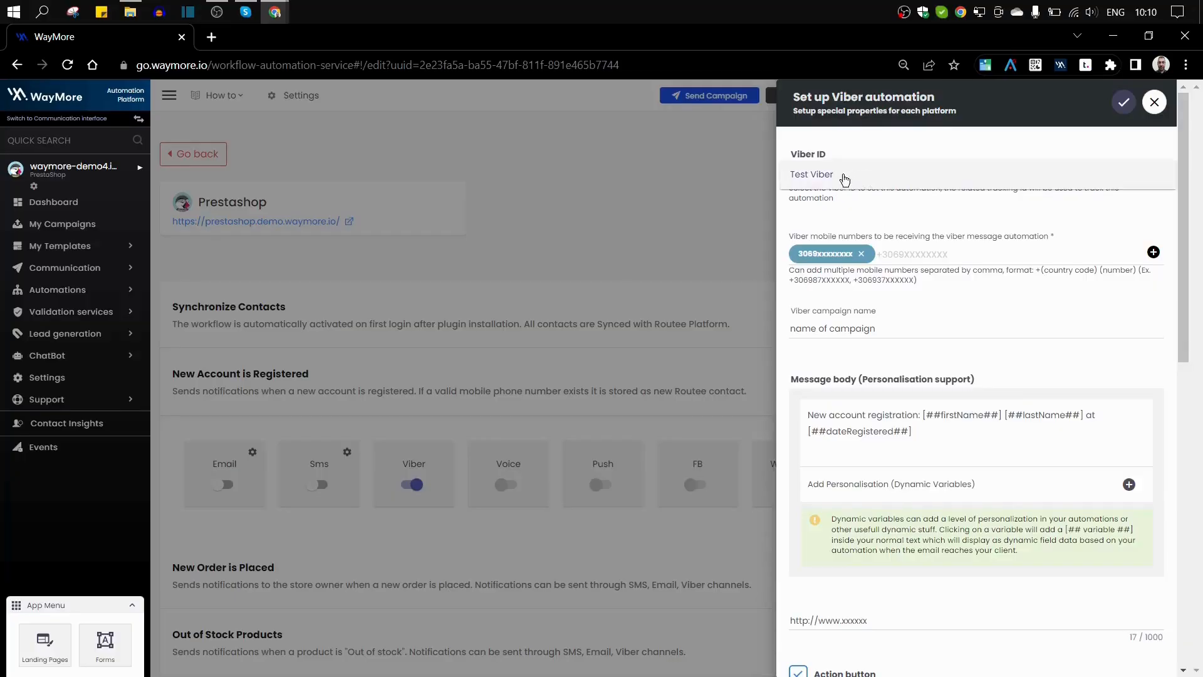
click(816, 178)
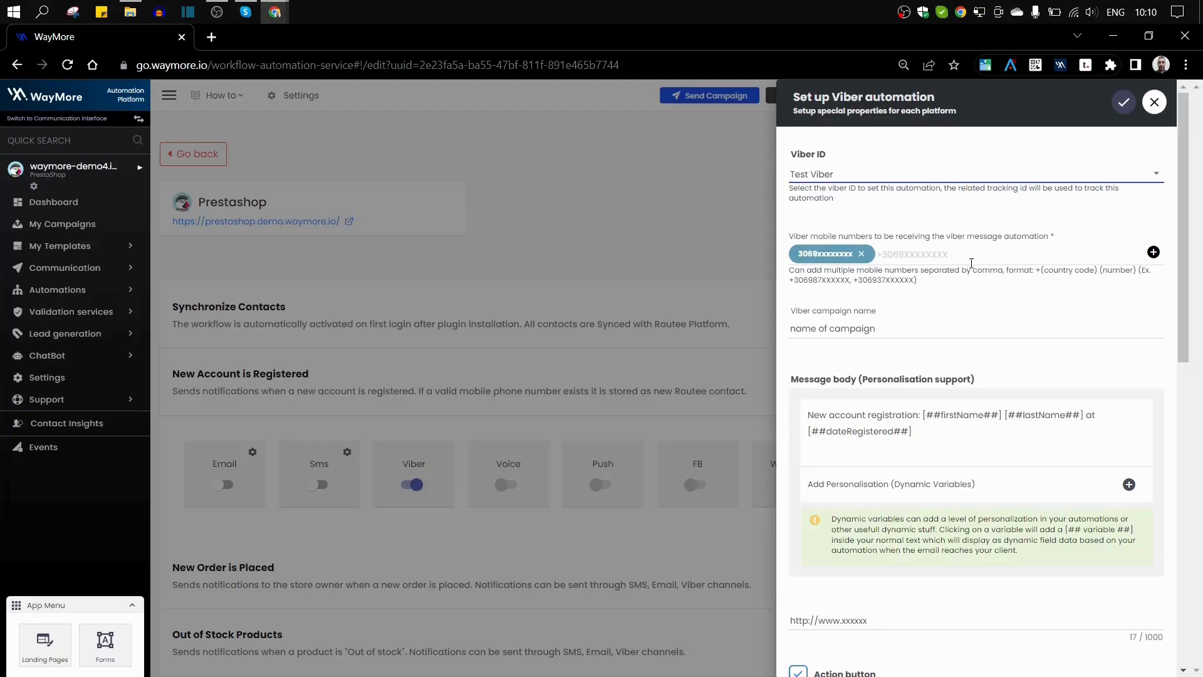
Step: Set the Viber campaign name to "New Account Registra"
click(849, 309)
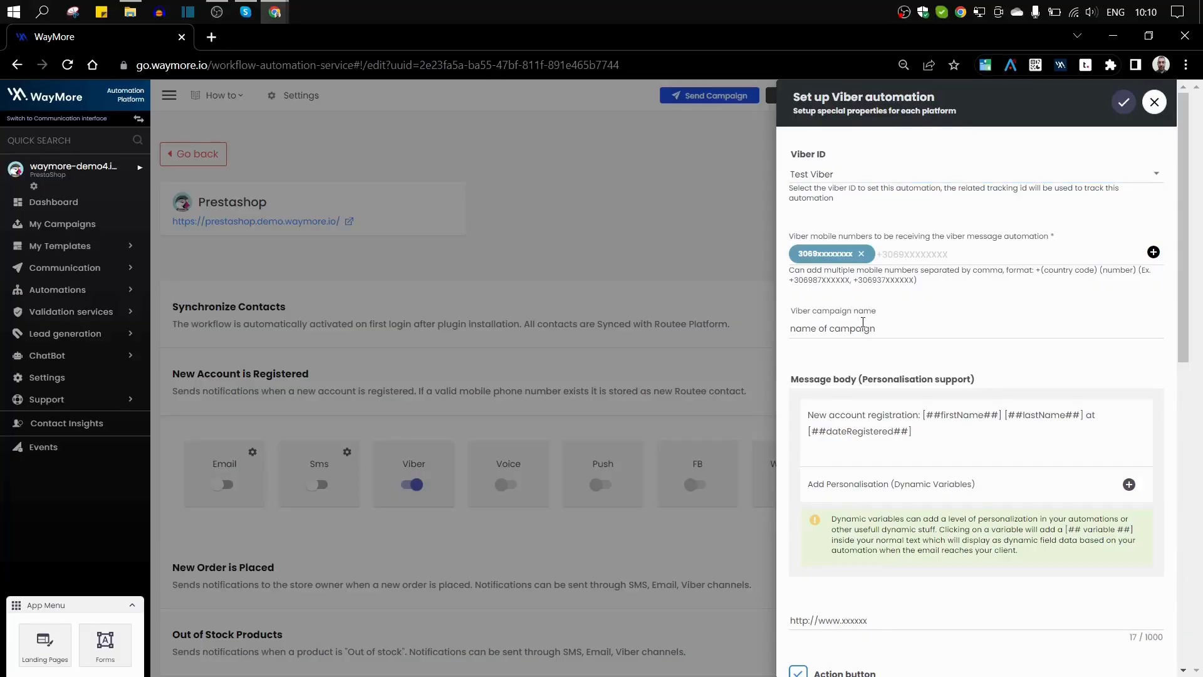
click(859, 329)
drag(898, 334, 759, 341)
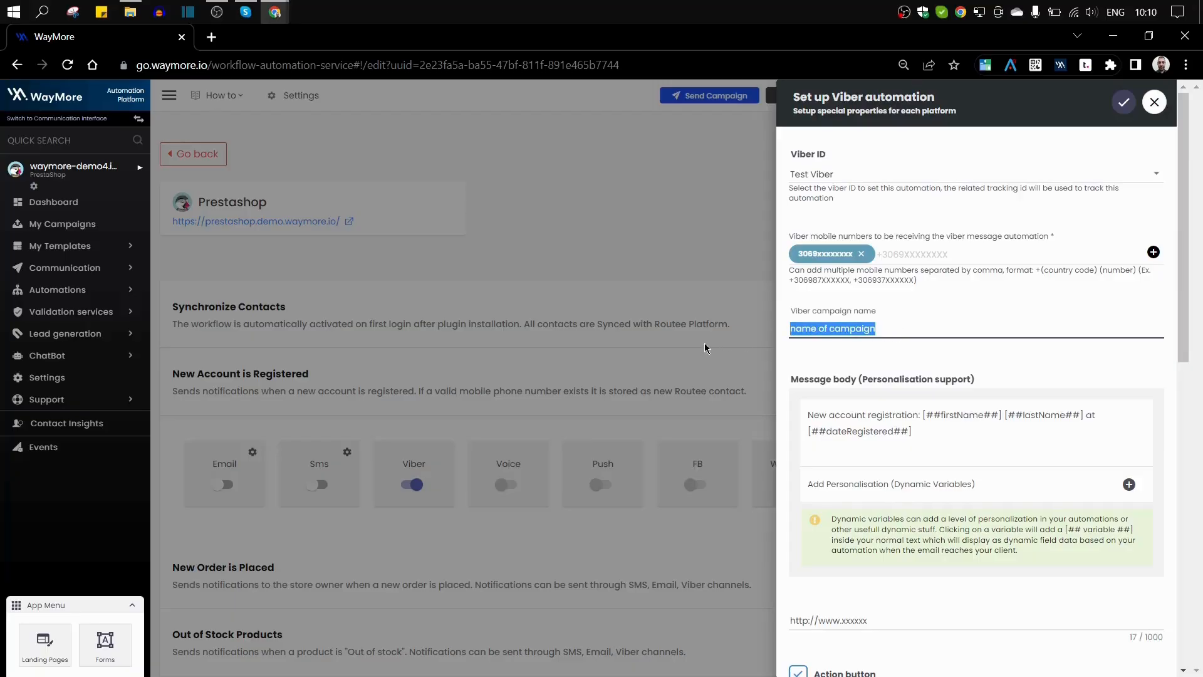
text(New A)
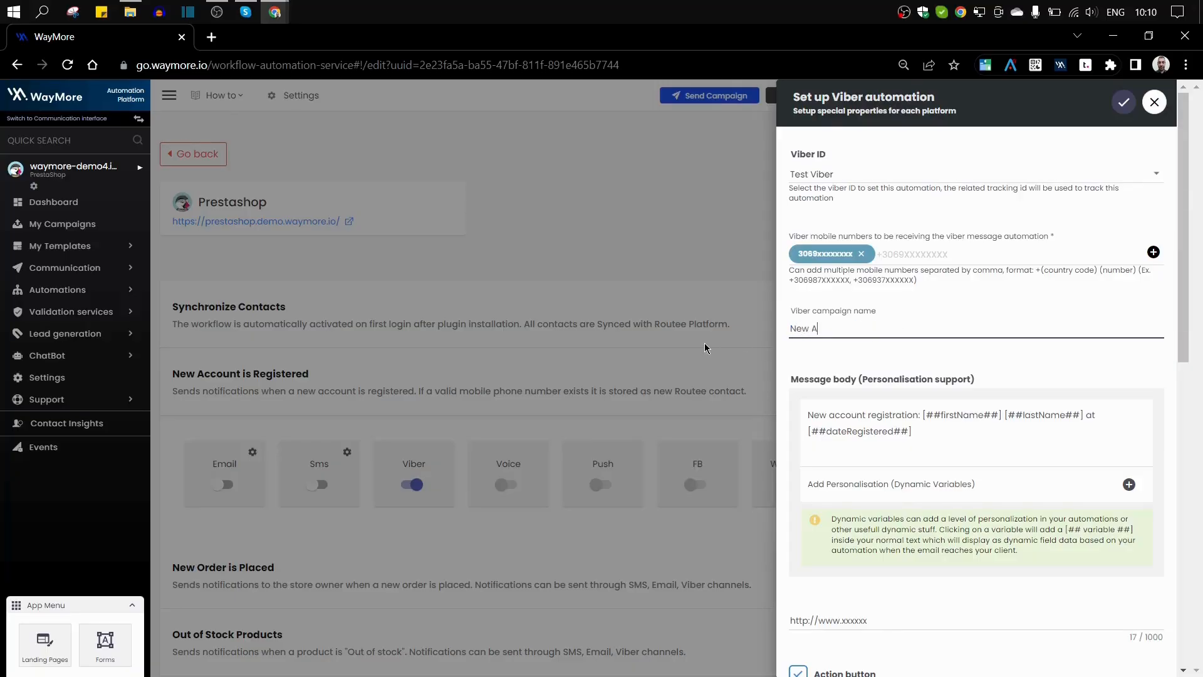
text(ccount Registra)
Step: Examine the Viber message body, its available dynamic variables, the link and action button fields, and the message preview
click(971, 445)
scroll(921, 401, down, 3)
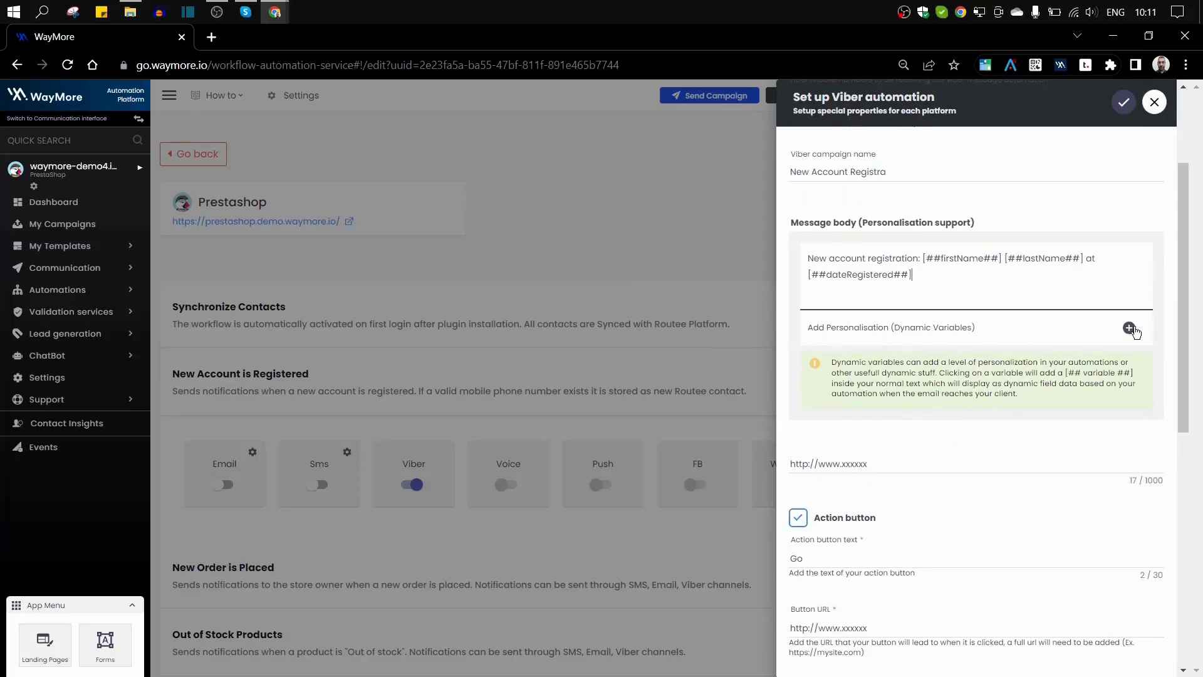
click(1130, 329)
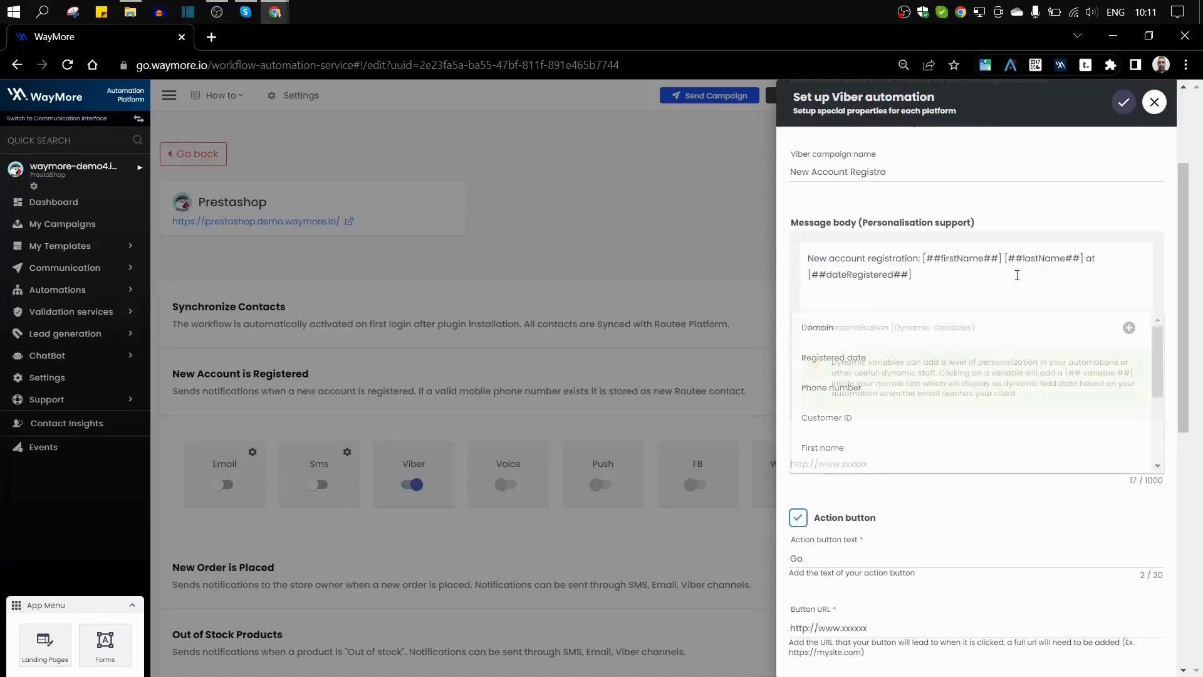
scroll(921, 304, down, 3)
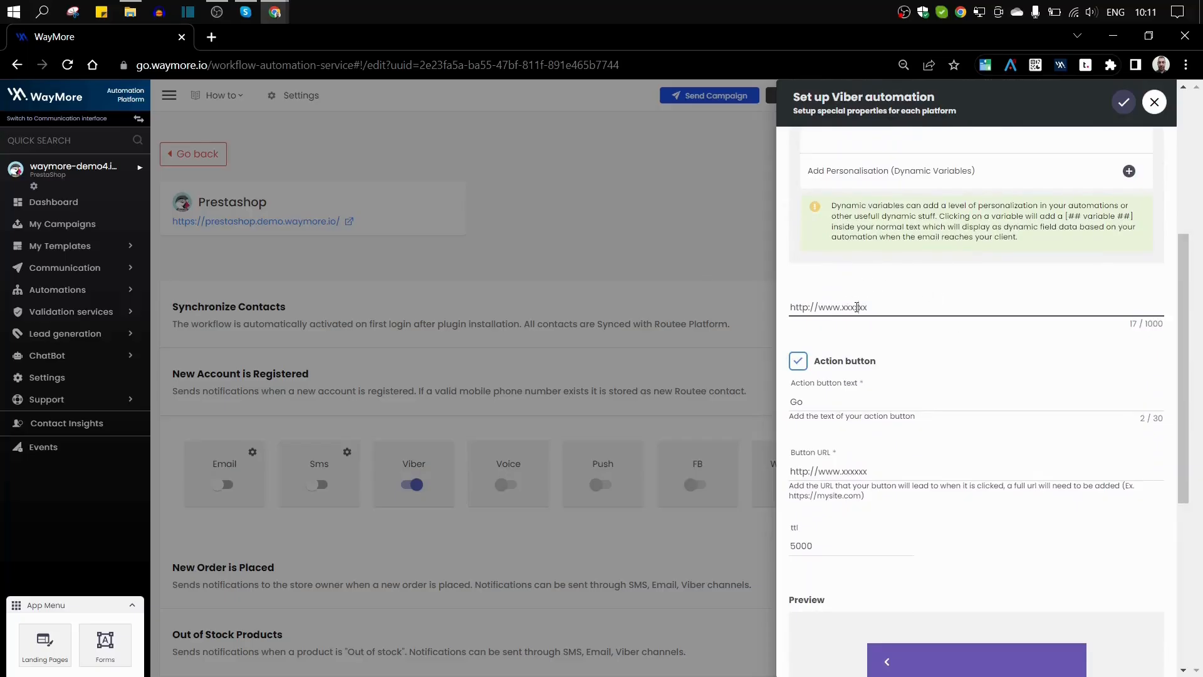
click(857, 308)
scroll(982, 409, down, 5)
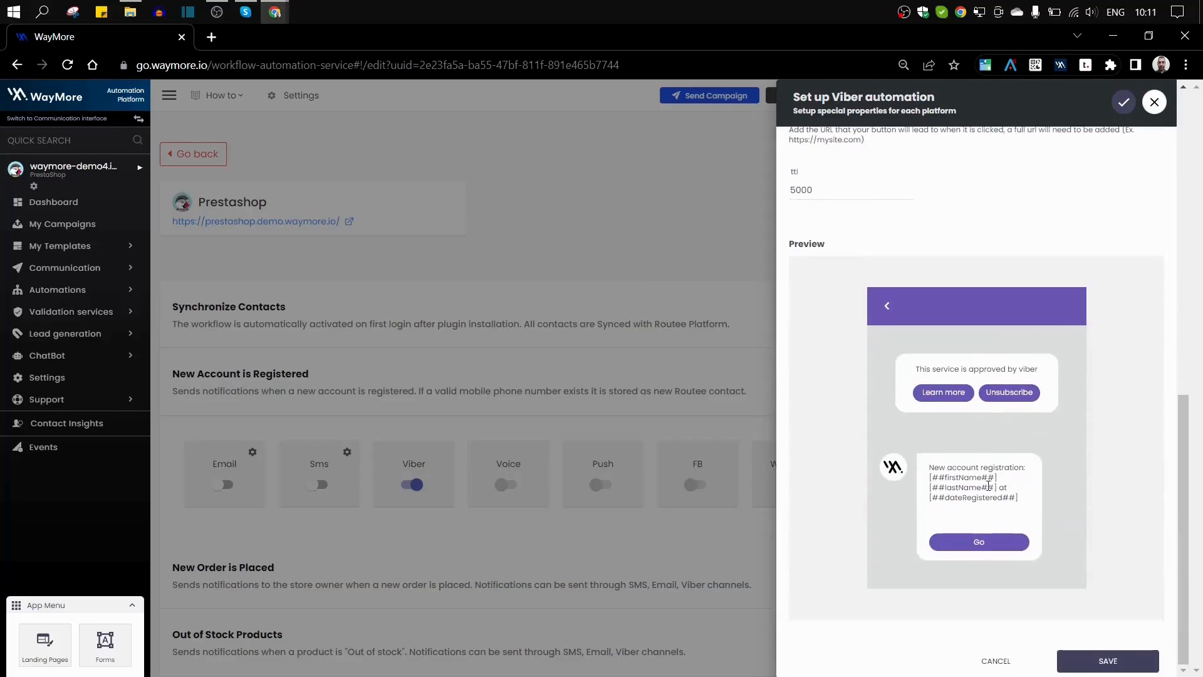
scroll(991, 485, up, 3)
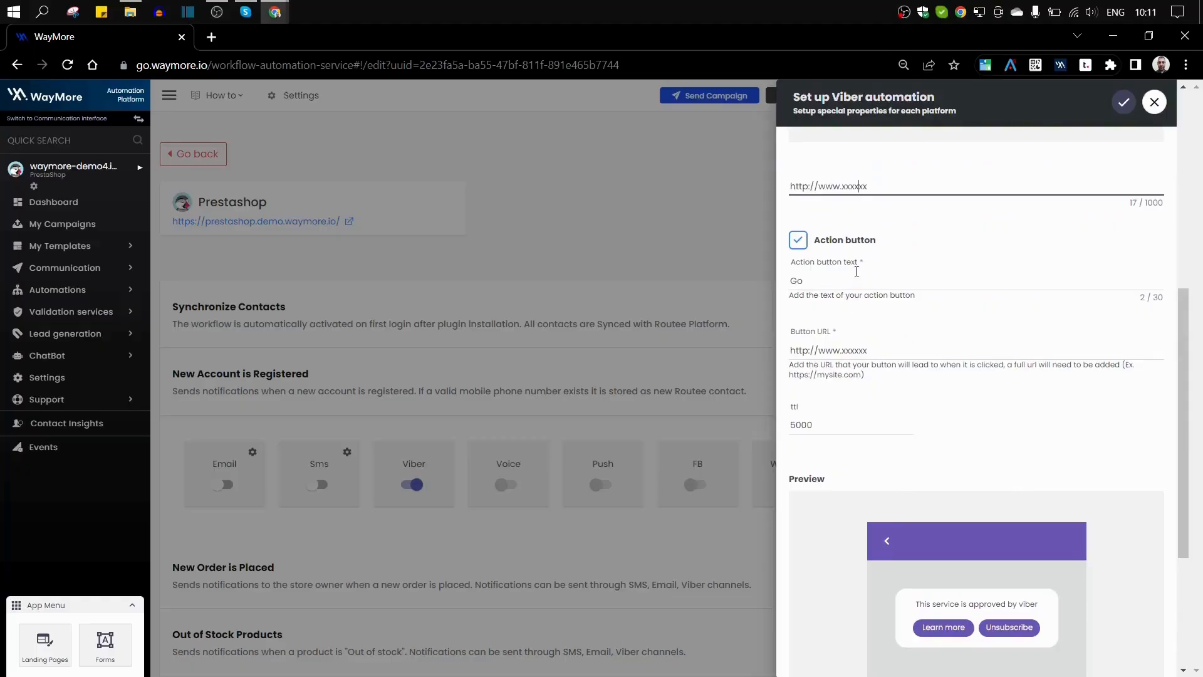
scroll(856, 271, up, 1)
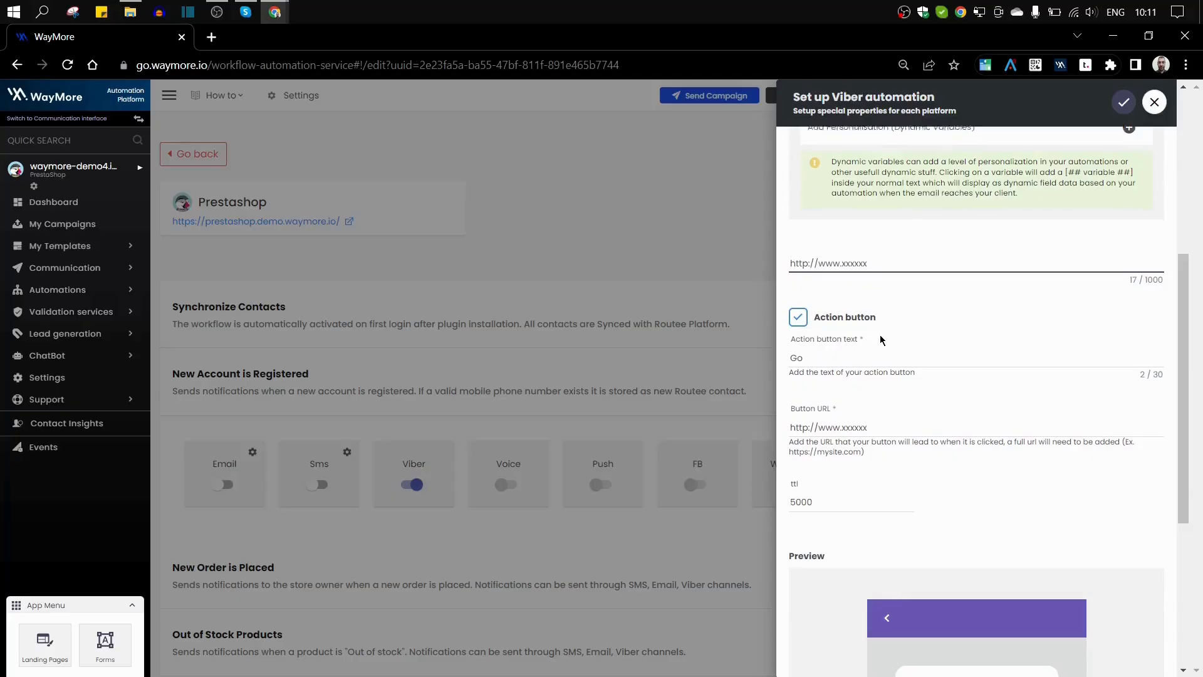
scroll(833, 313, down, 1)
Step: Set the Viber message's action button text to "Start" and check it in the message preview
double_click(815, 282)
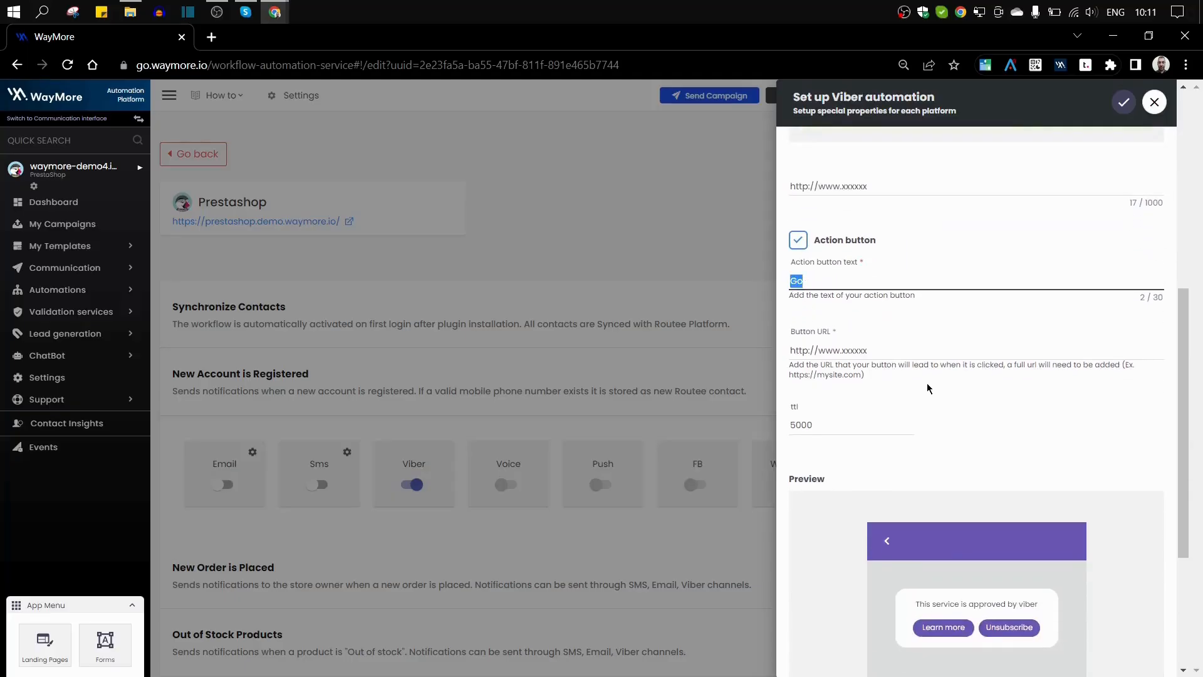
scroll(927, 388, down, 2)
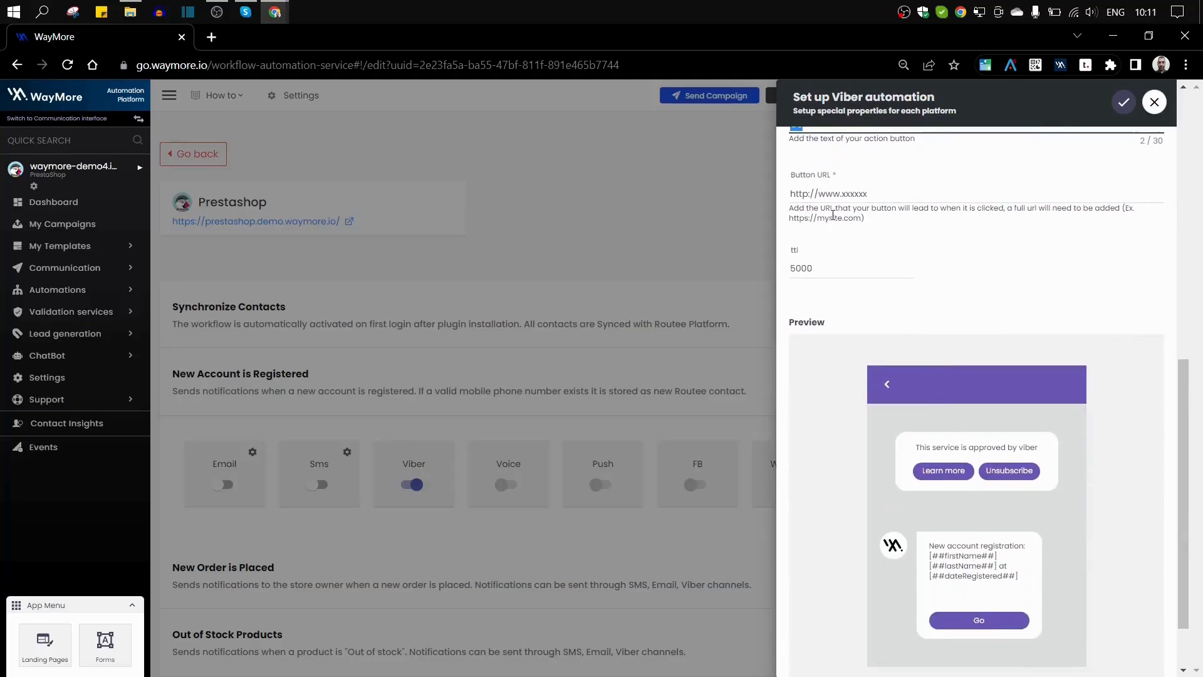
scroll(833, 215, up, 1)
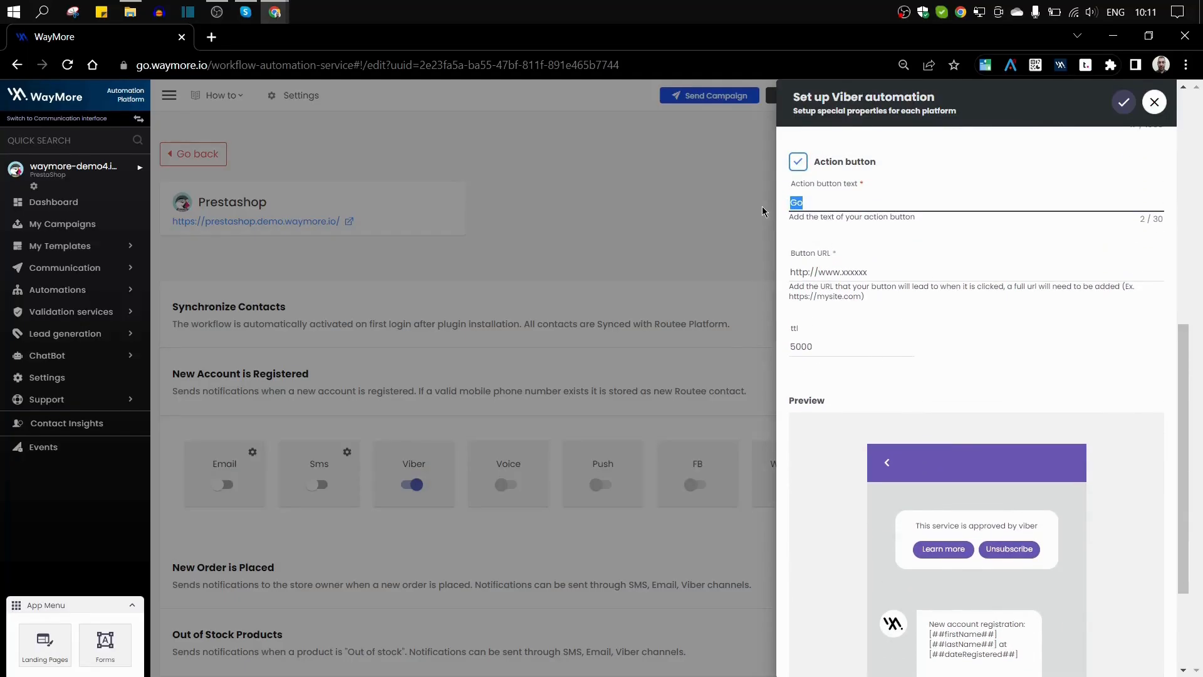
text(Start)
scroll(1016, 376, down, 2)
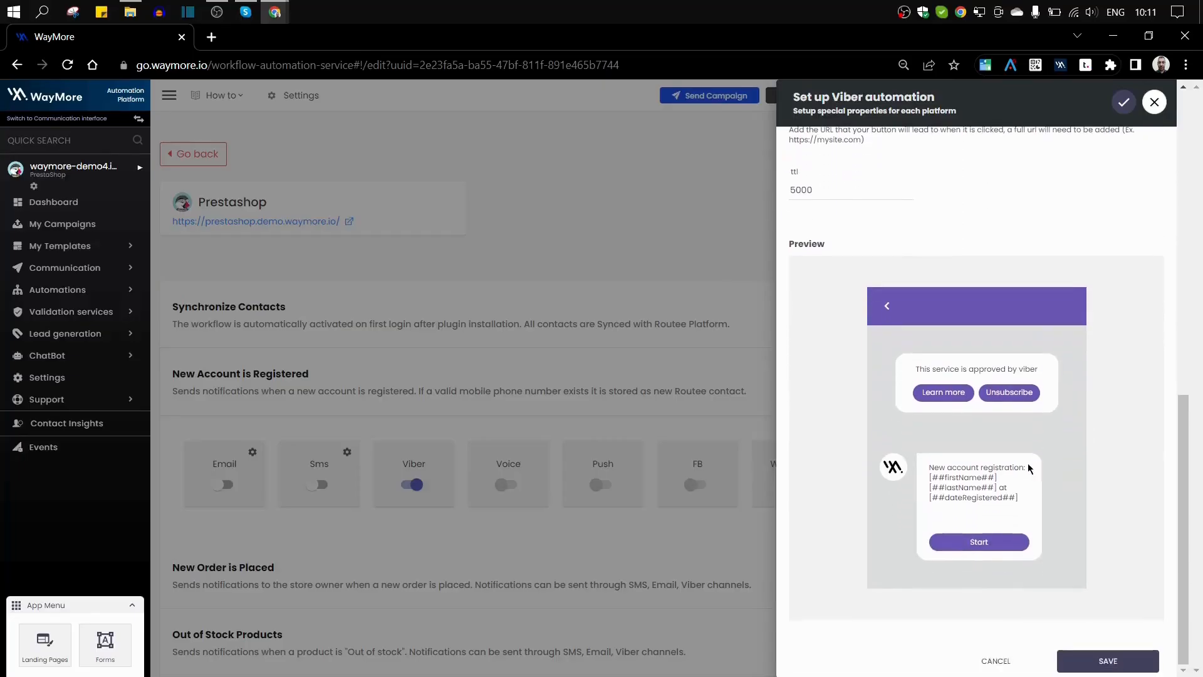
Step: Examine the action button's URL, the ttl setting and the preview of the Viber message
scroll(924, 431, up, 3)
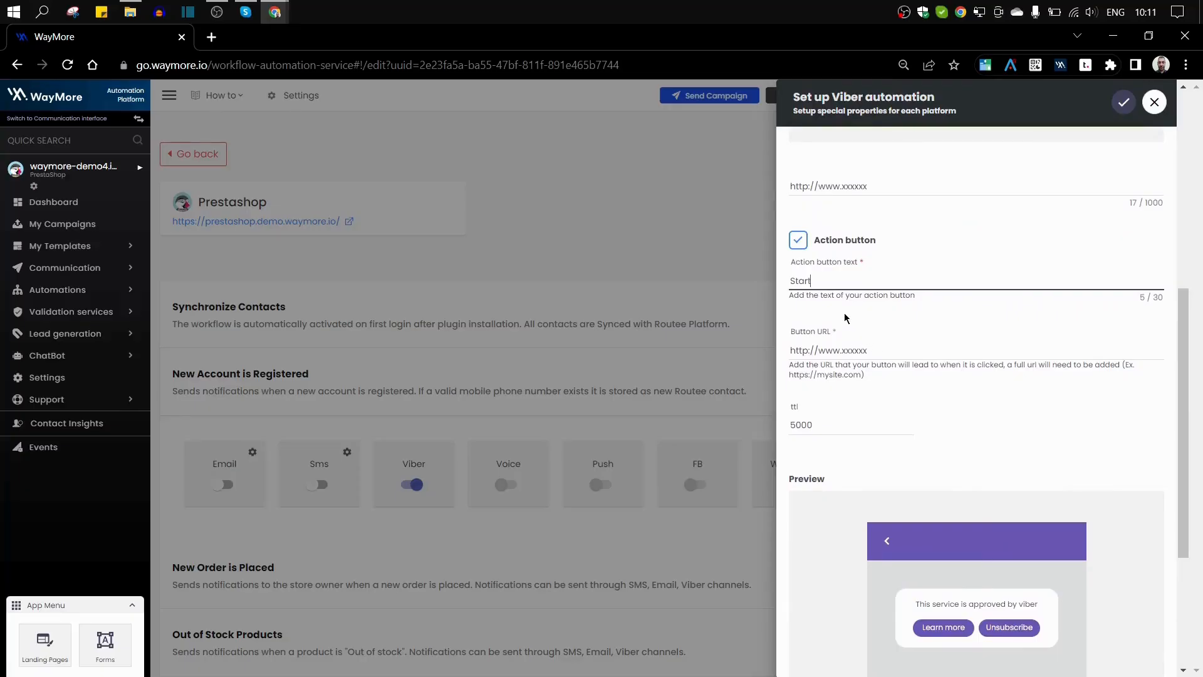
click(853, 347)
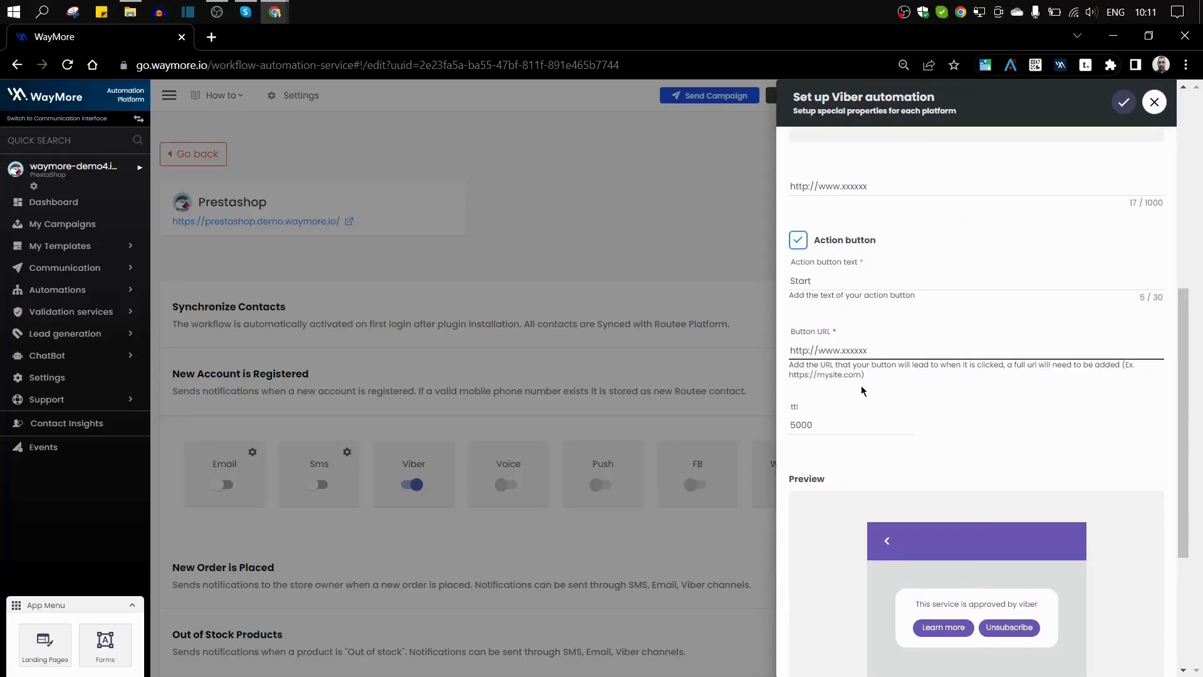
scroll(934, 381, down, 3)
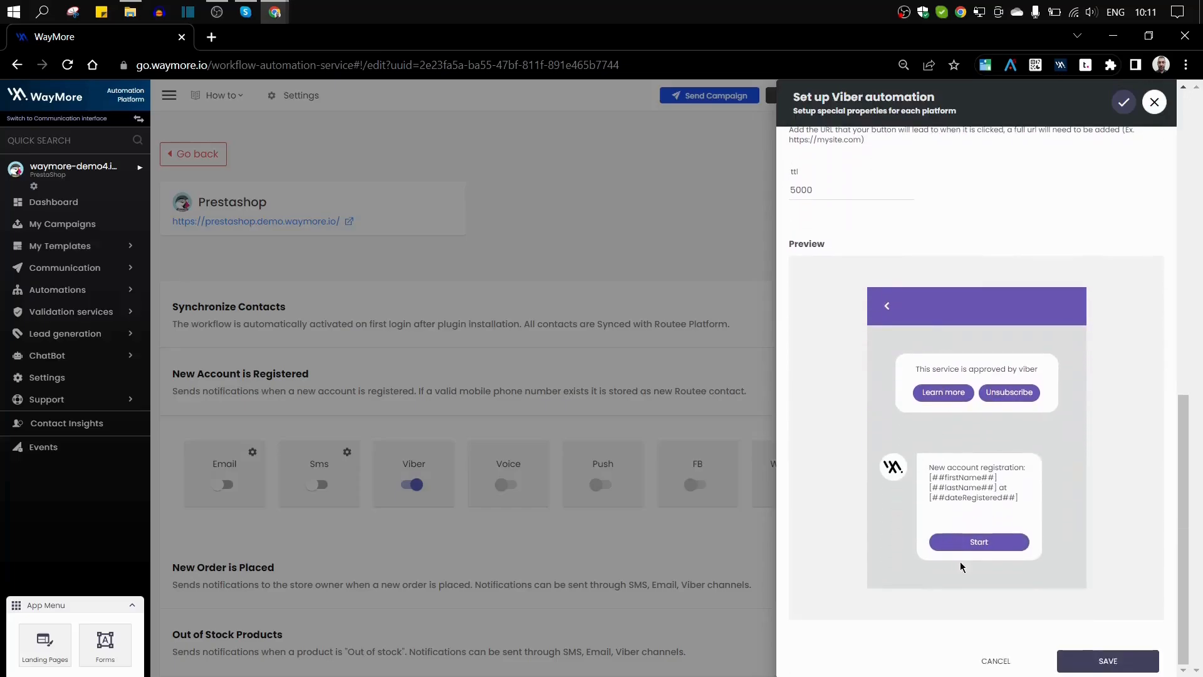
scroll(932, 450, up, 3)
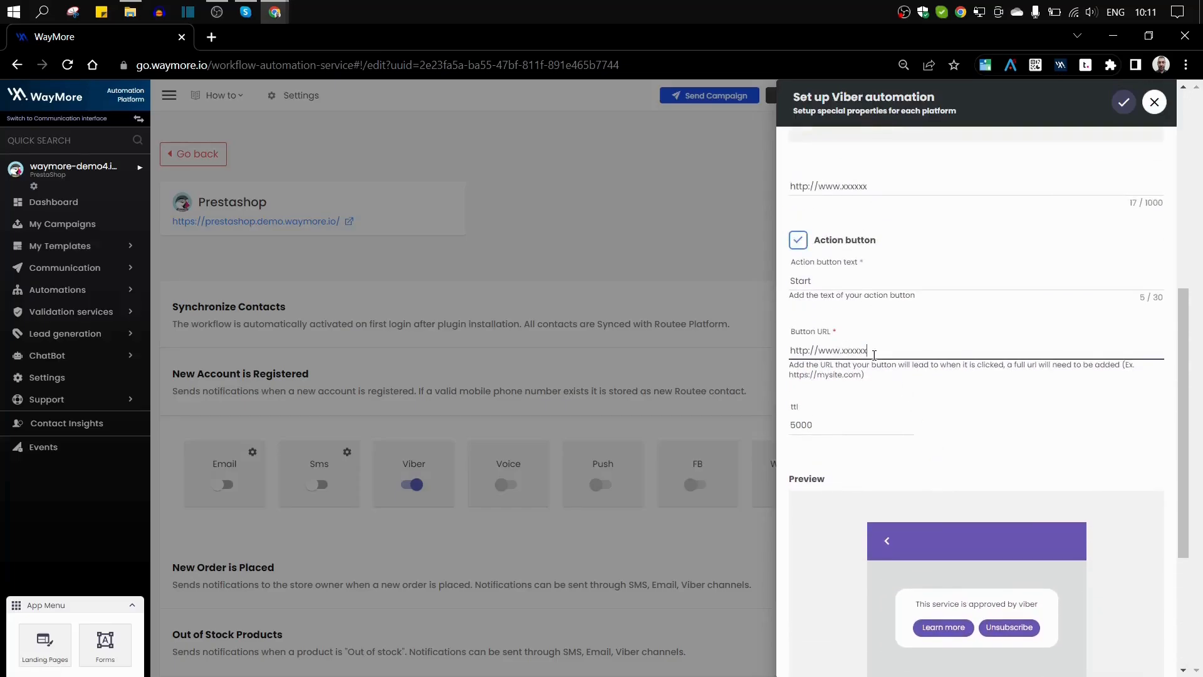
drag(868, 351, 746, 361)
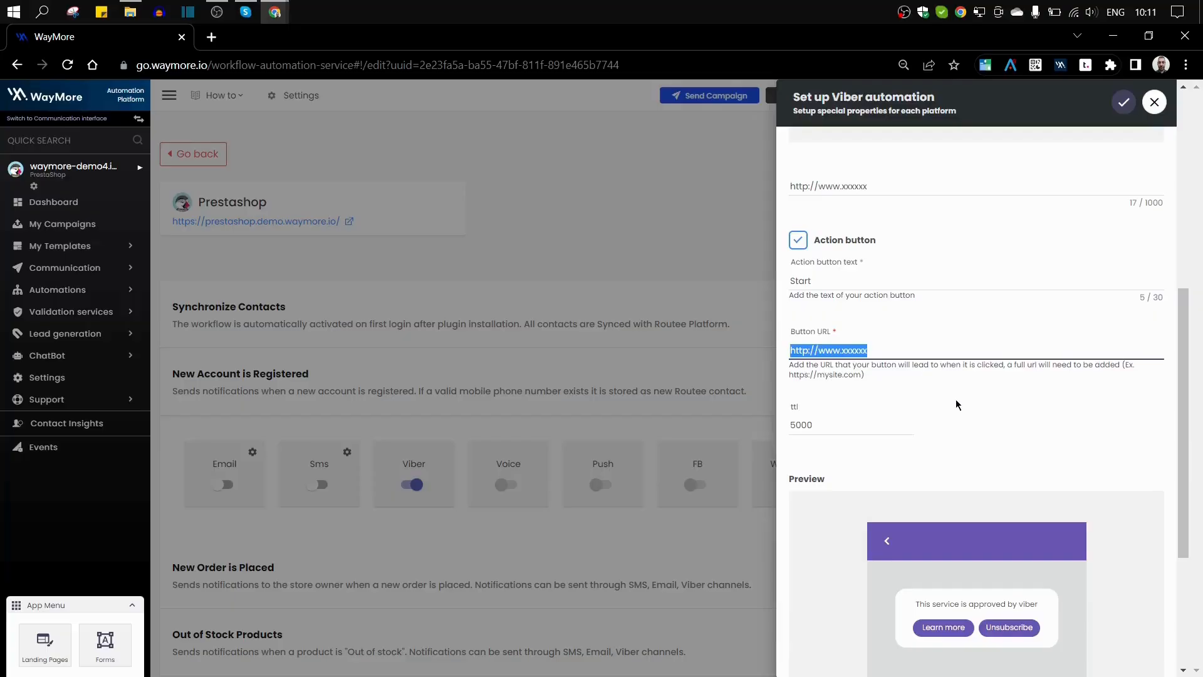
click(864, 432)
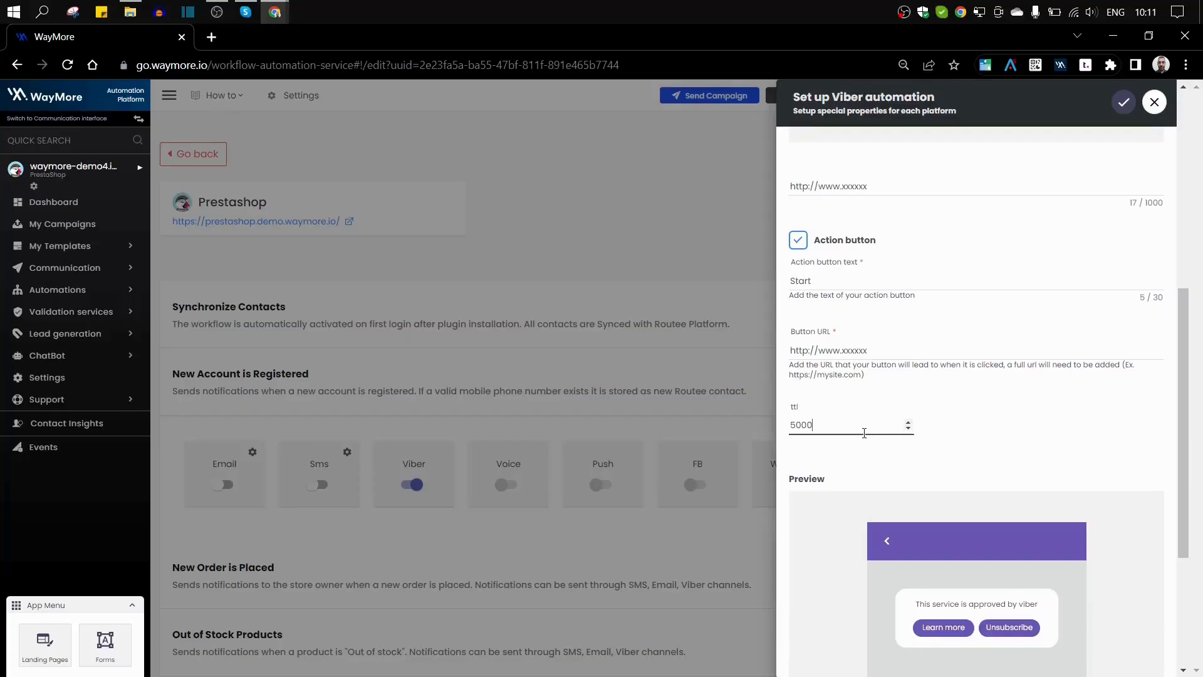
click(796, 411)
scroll(956, 341, down, 4)
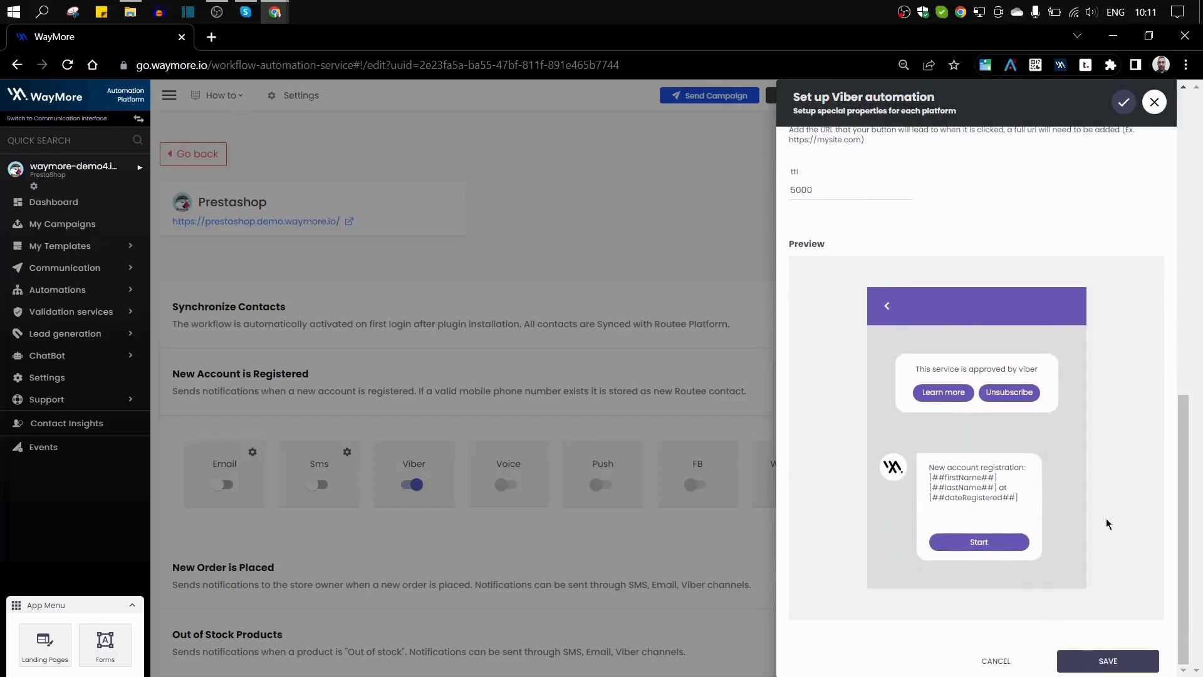
Step: Save the Viber automation setup and switch on the Email and Sms channels for New Account is Registered
click(1122, 110)
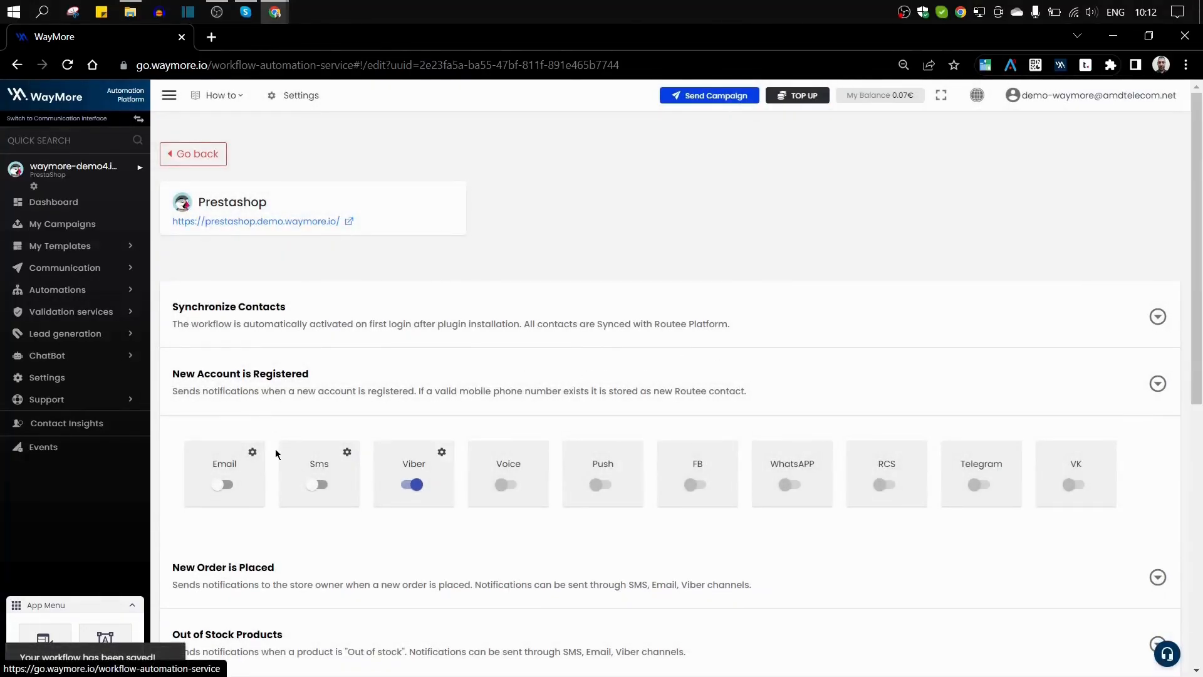
click(219, 485)
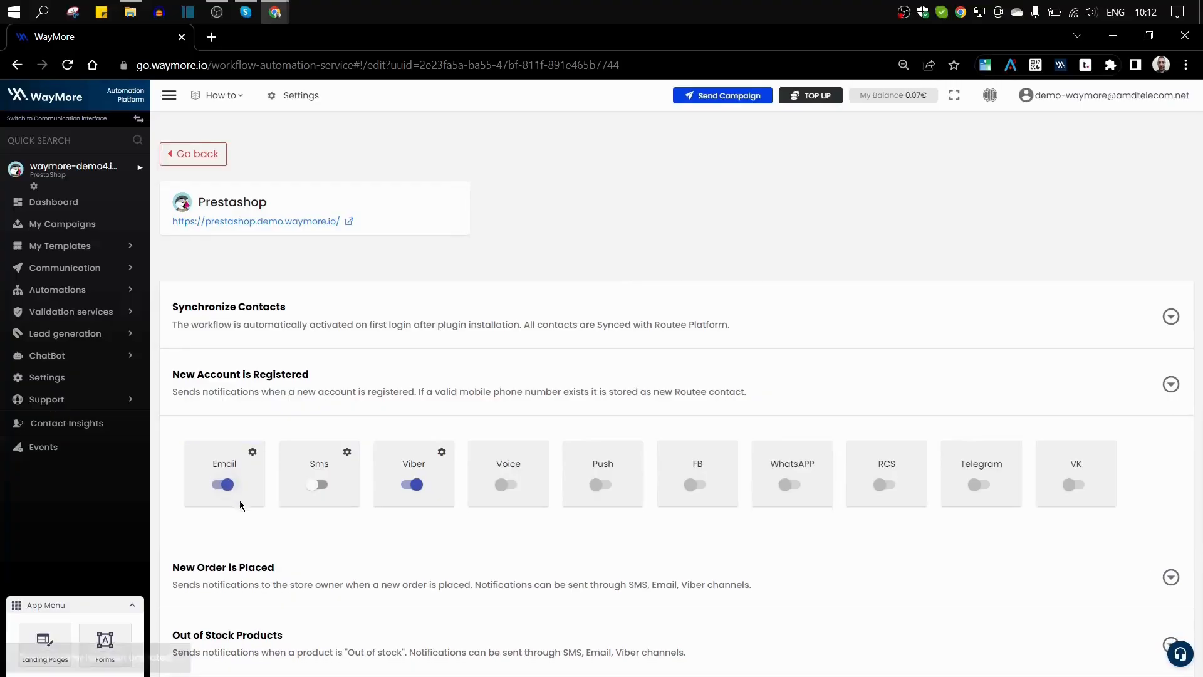
click(318, 484)
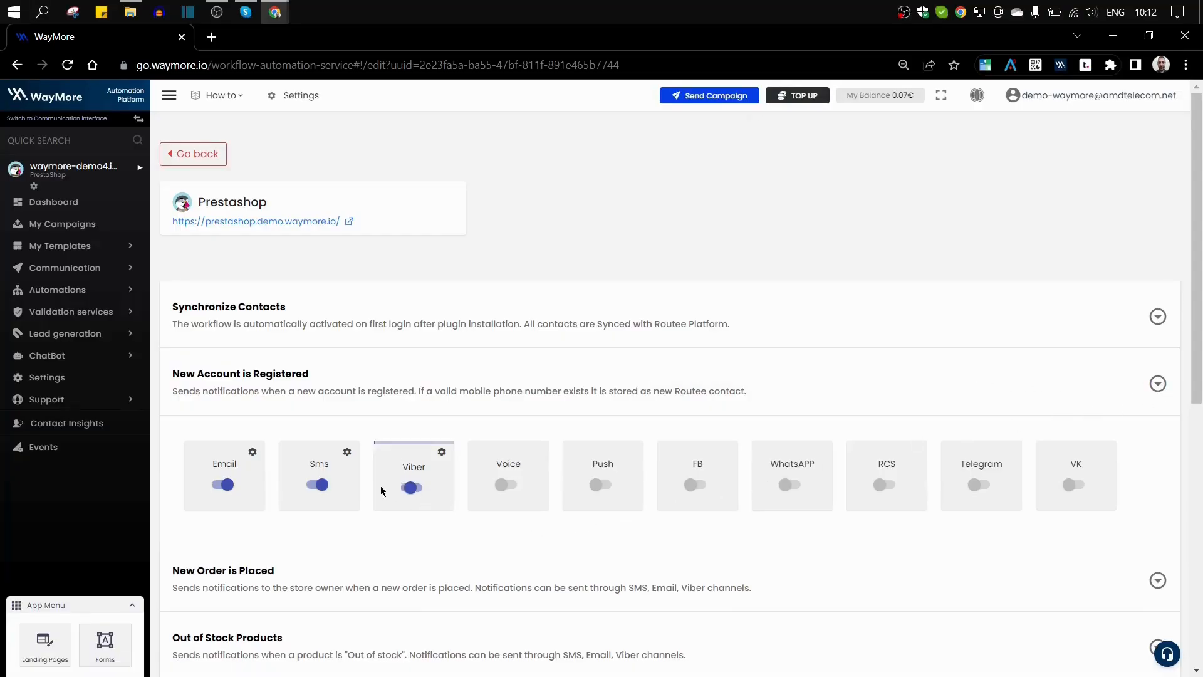
Step: Switch off the Viber and Email channels for New Account is Registered and collapse that automation
click(413, 485)
click(223, 489)
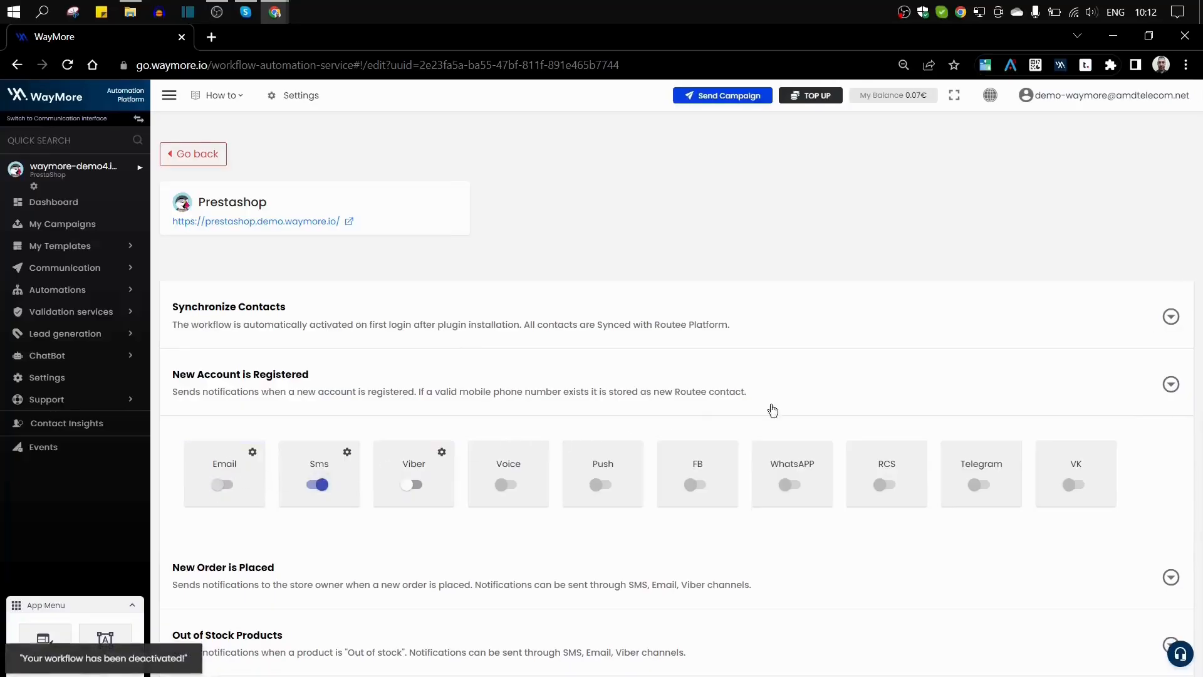
click(1167, 390)
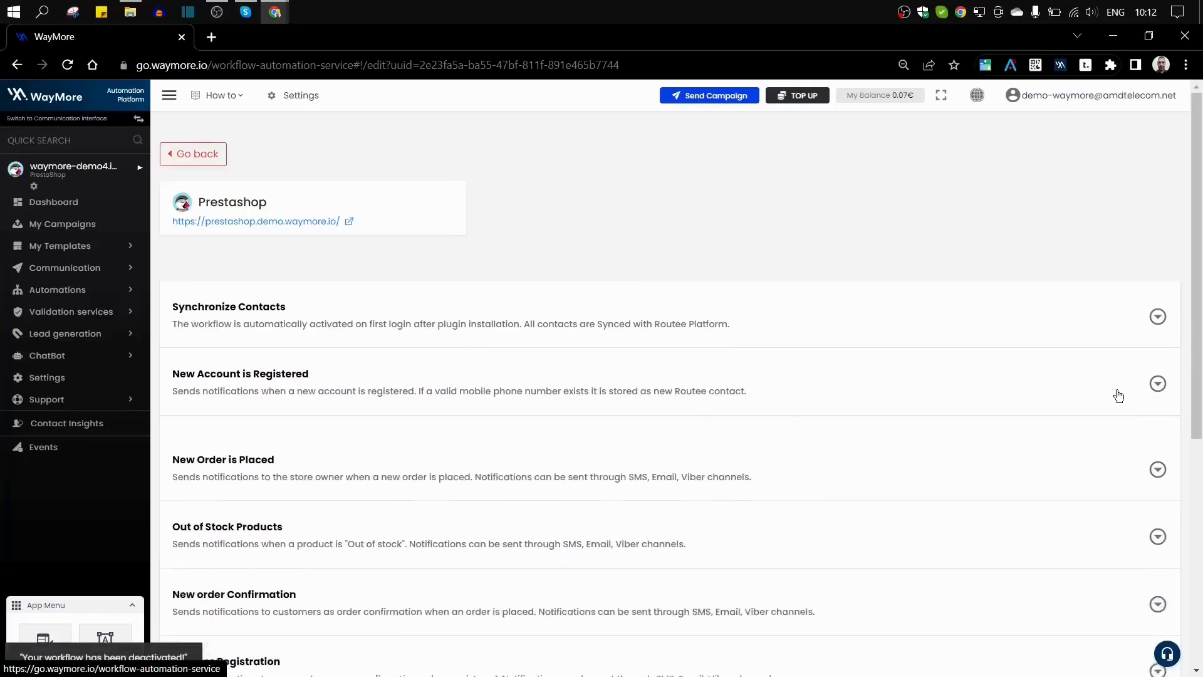
Step: Examine the automated email and SMS setups offered for New Order is Placed, closing each one without saving
scroll(533, 370, down, 3)
scroll(219, 220, up, 3)
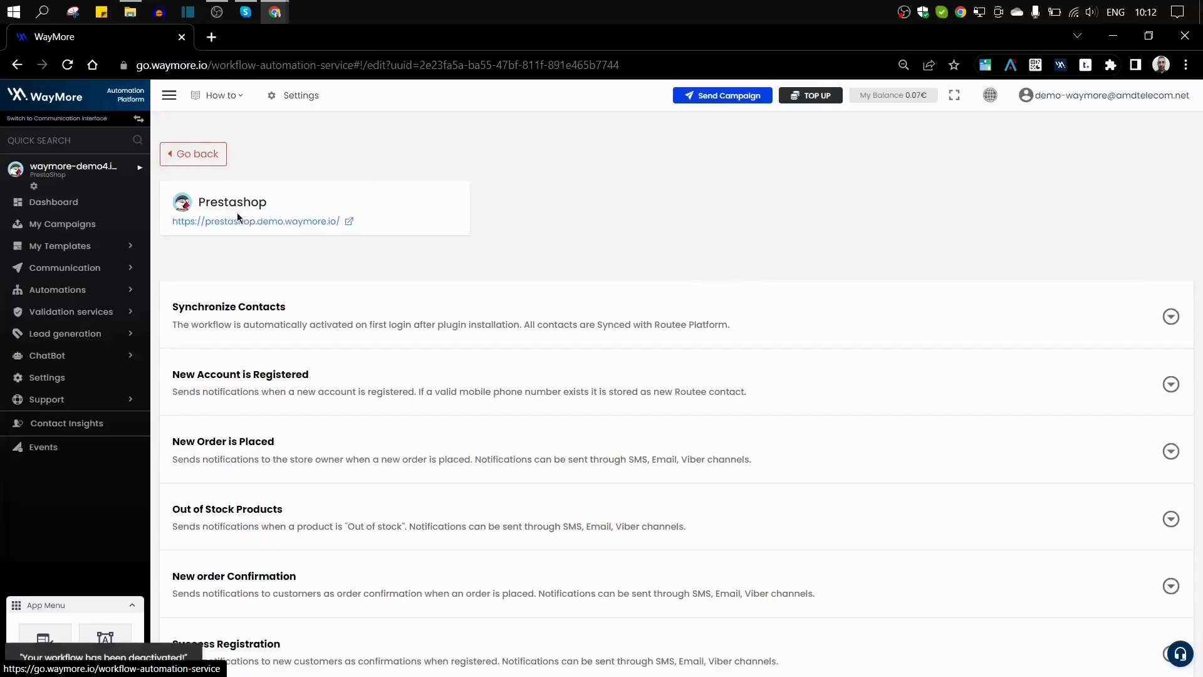
scroll(230, 441, down, 3)
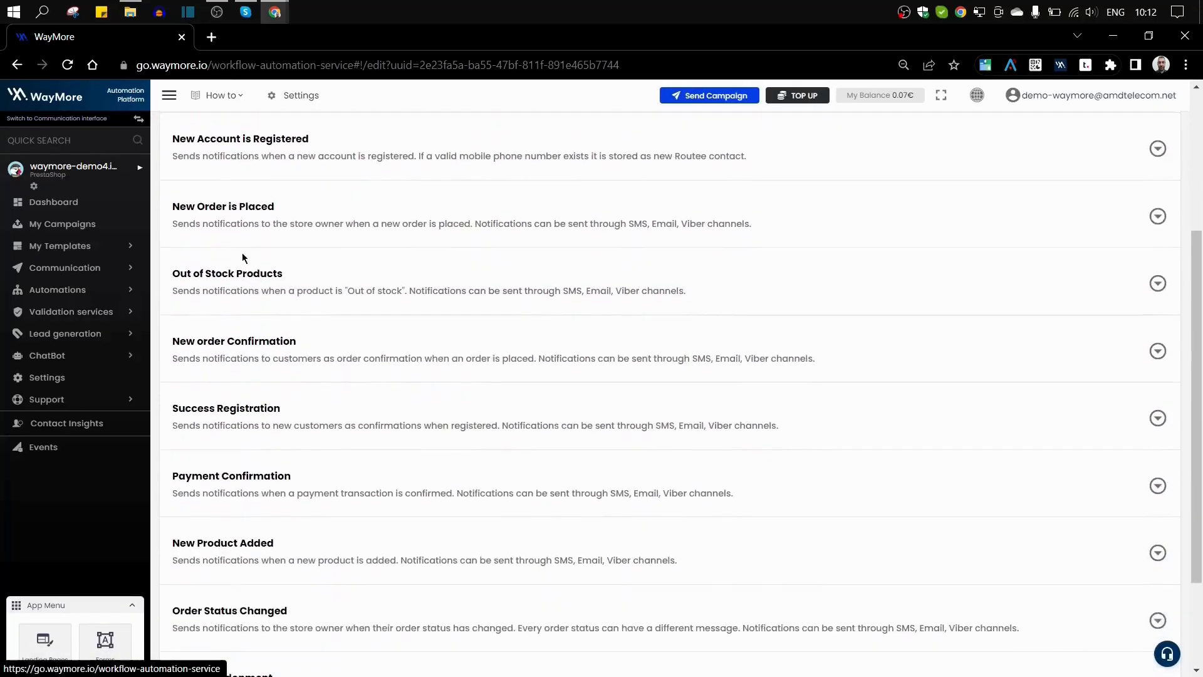
click(245, 215)
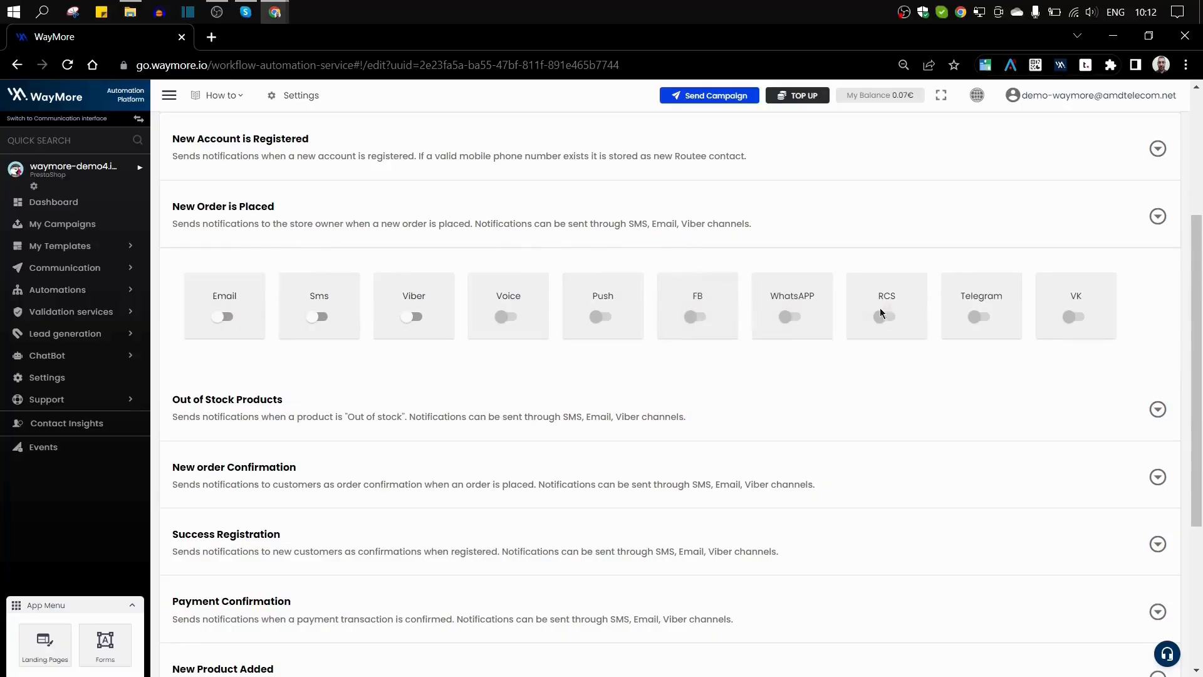
click(221, 318)
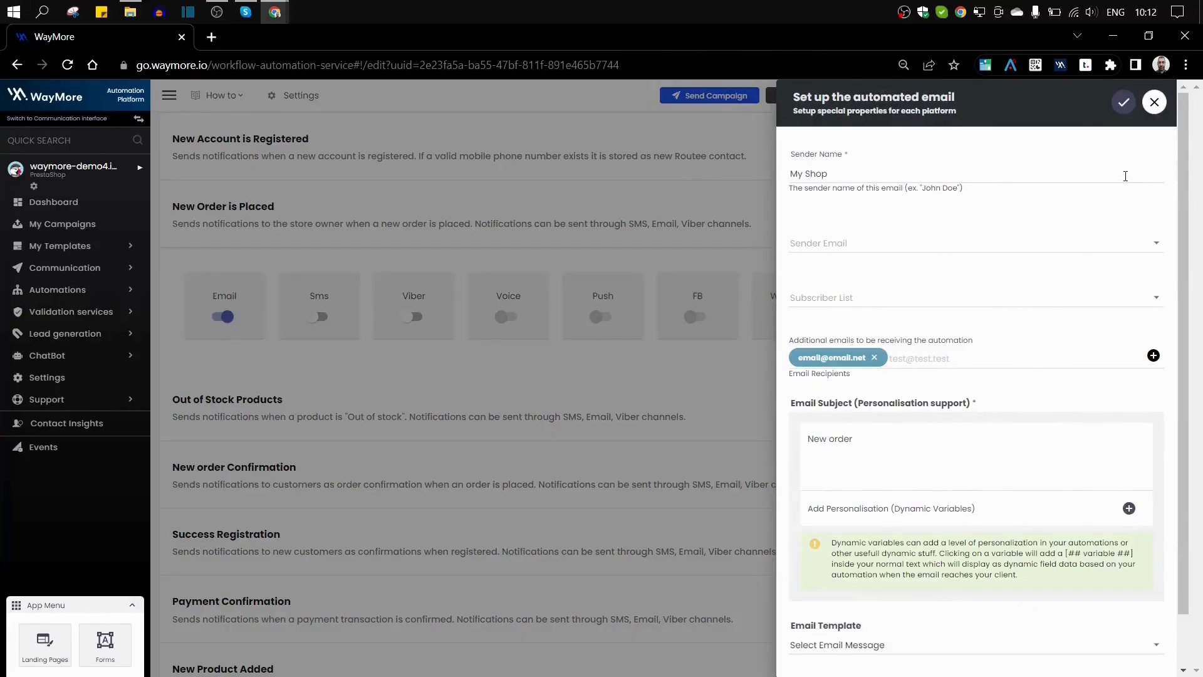
click(1154, 103)
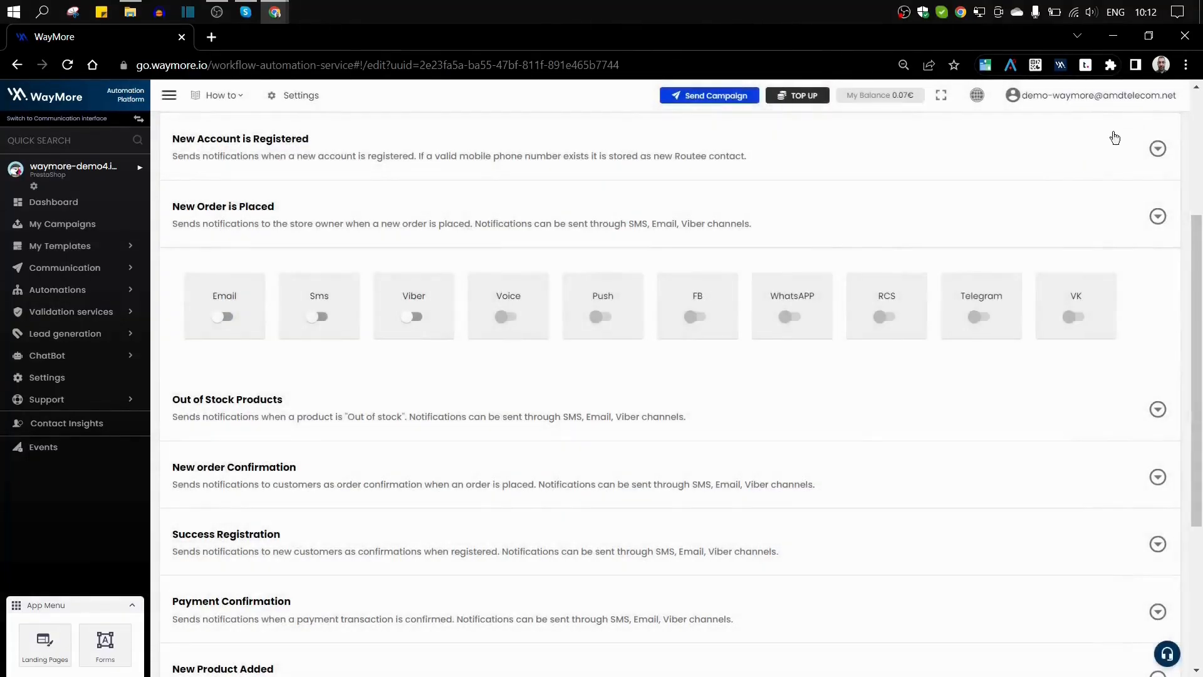
click(312, 322)
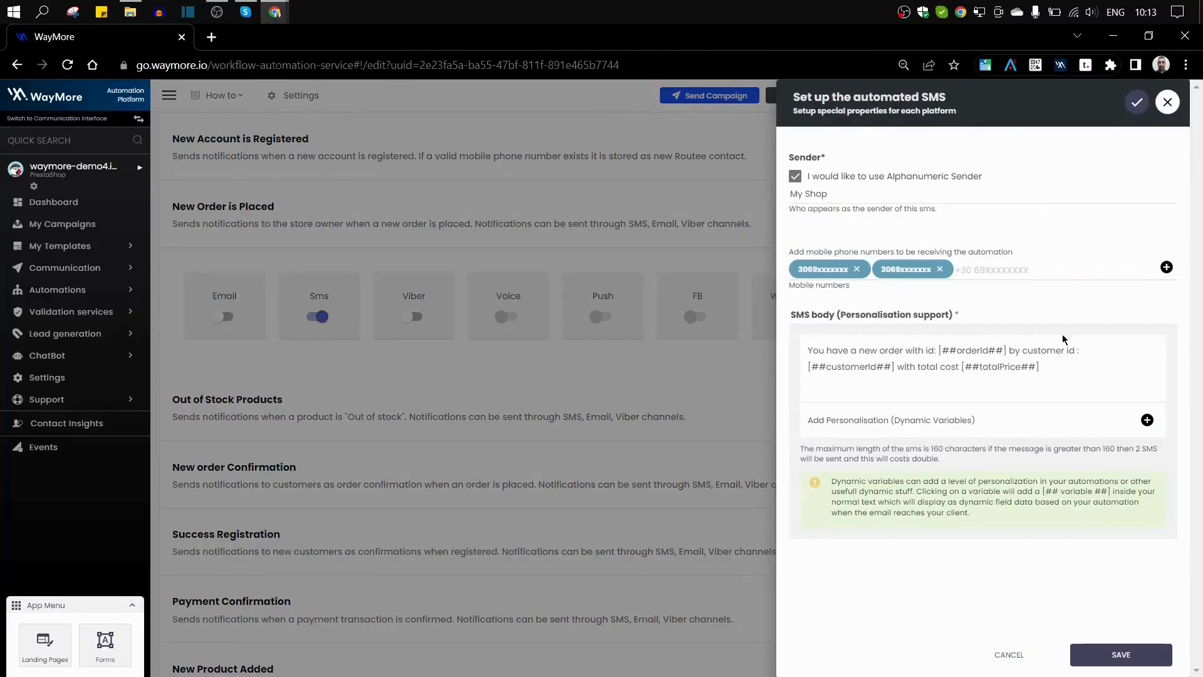
click(1168, 102)
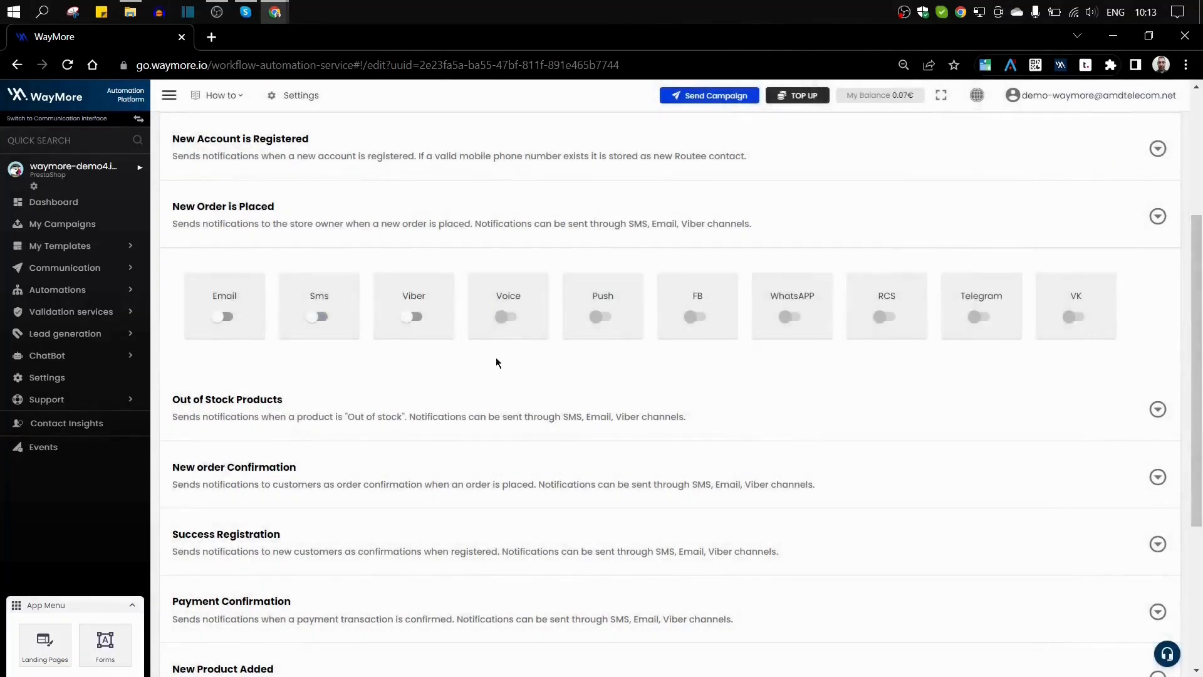
Step: Examine the Viber setup for New Order is Placed and the automated email setup for Out of Stock Products, closing both without saving
click(403, 315)
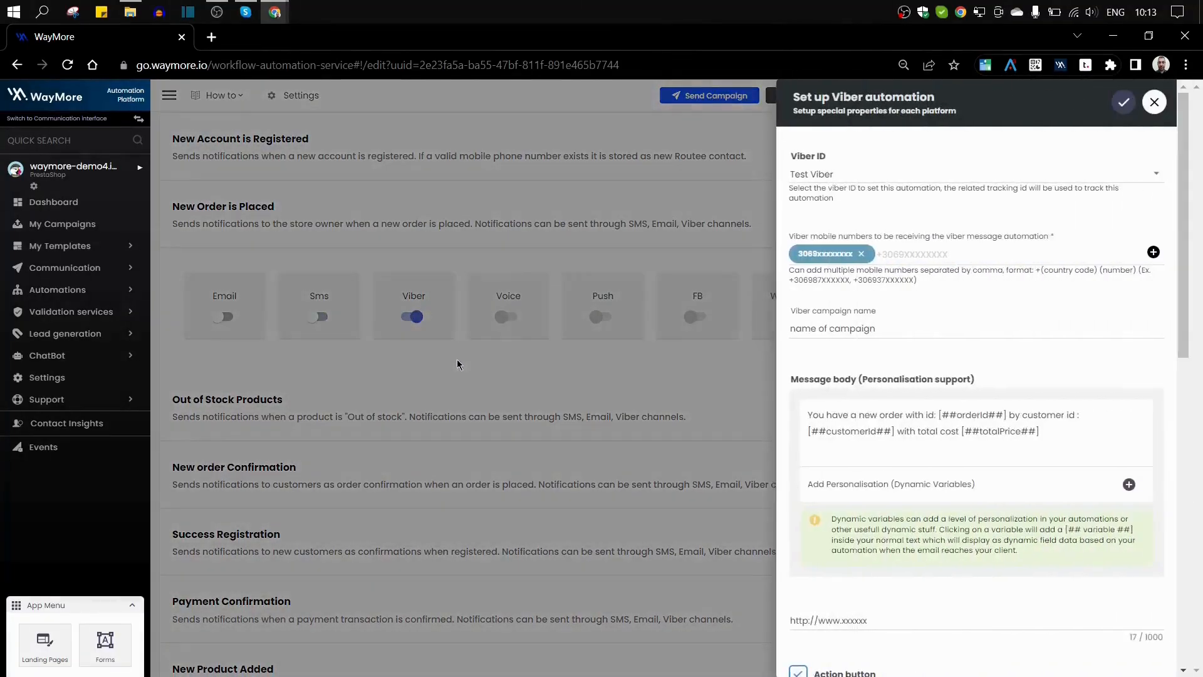
click(1155, 105)
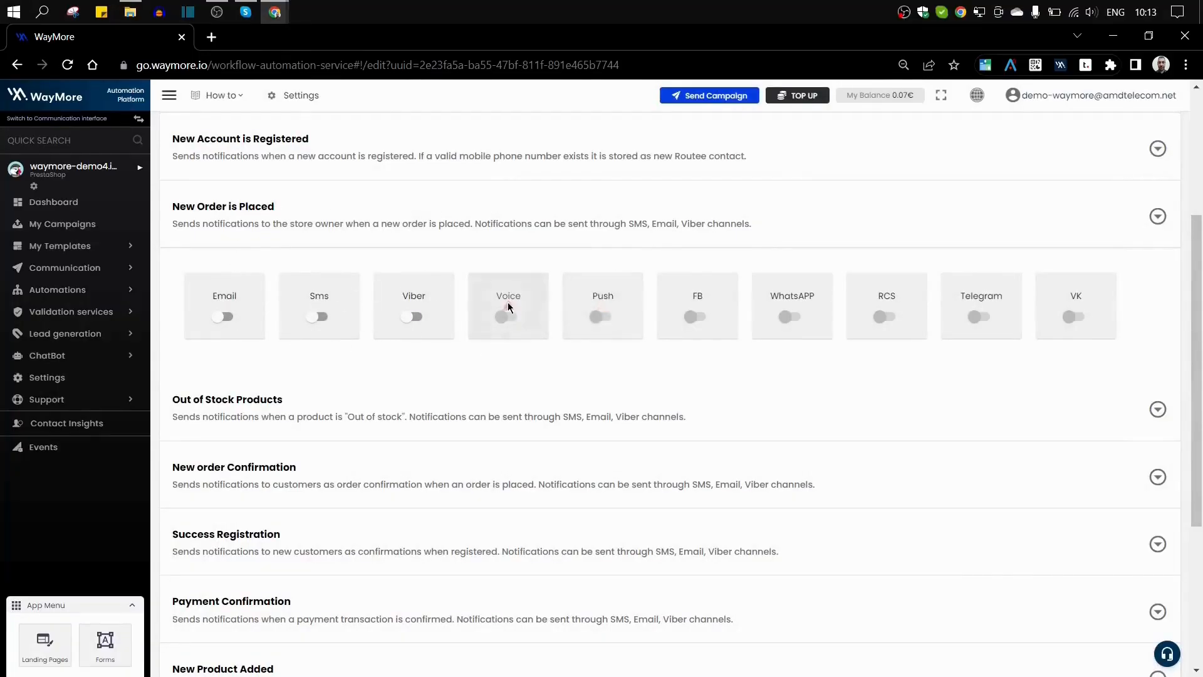
scroll(512, 315, down, 1)
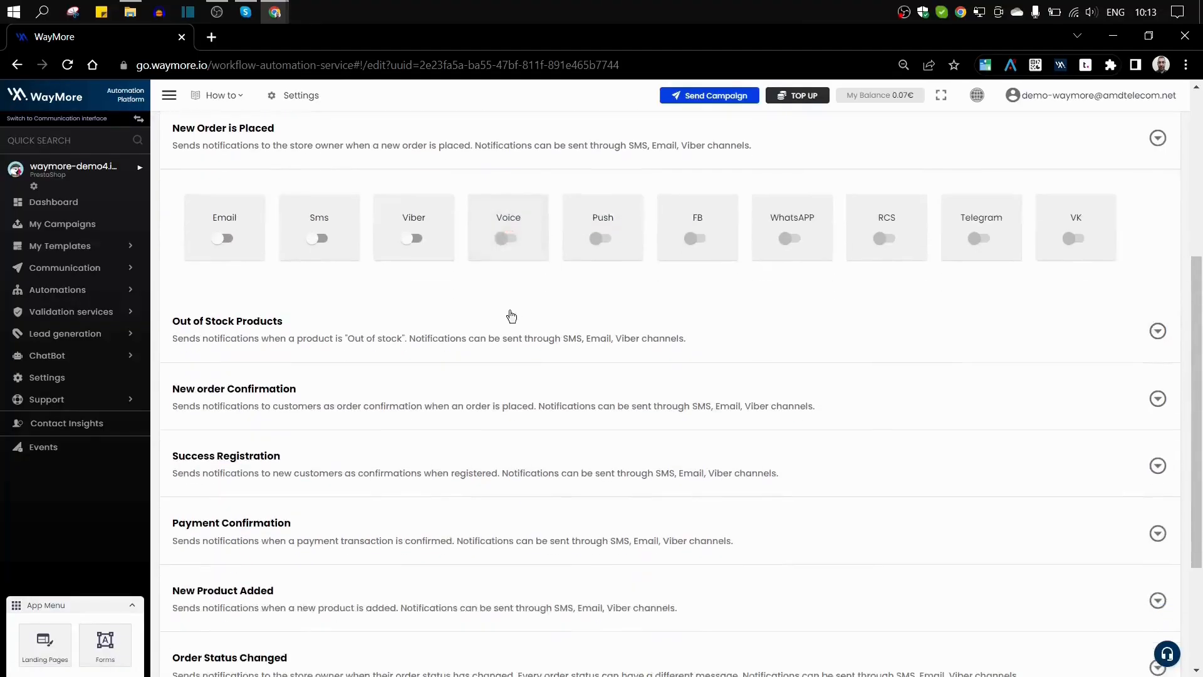
scroll(512, 315, down, 1)
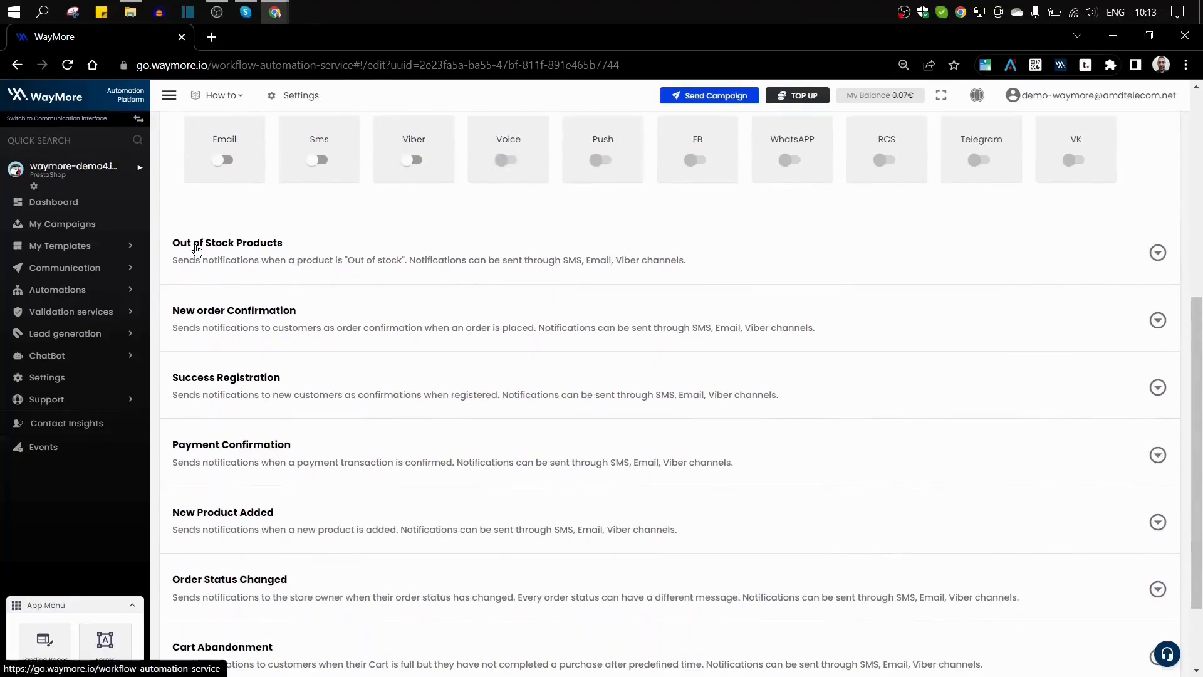
click(257, 257)
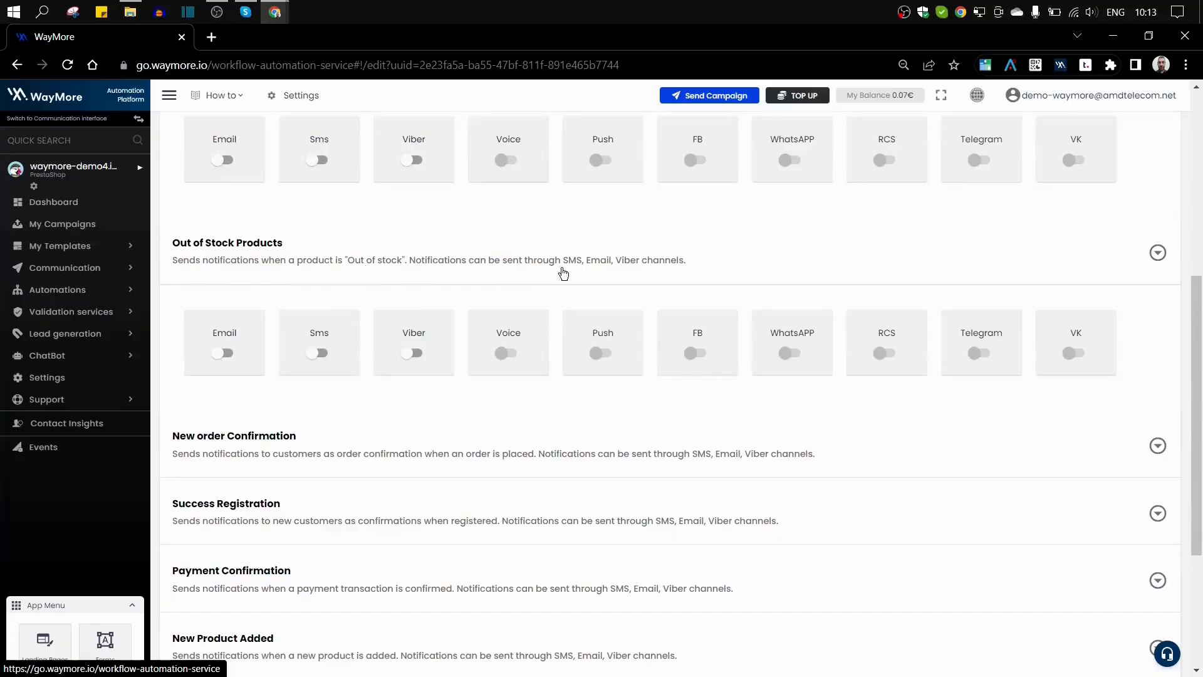
click(224, 354)
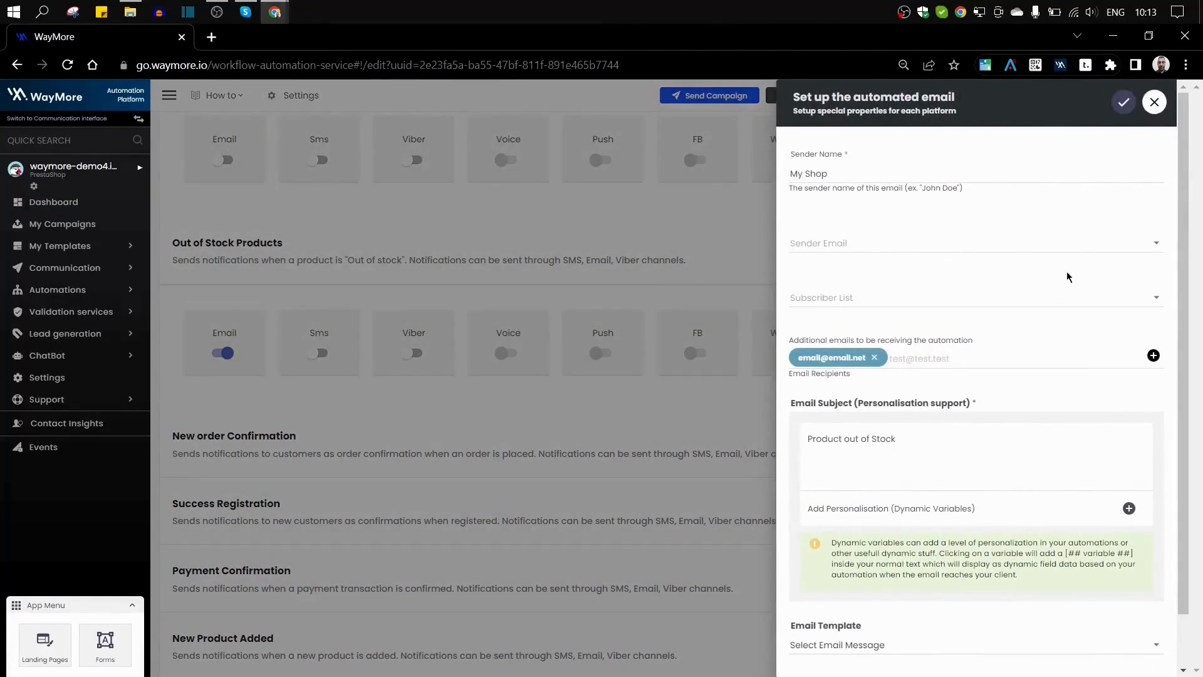
click(1154, 101)
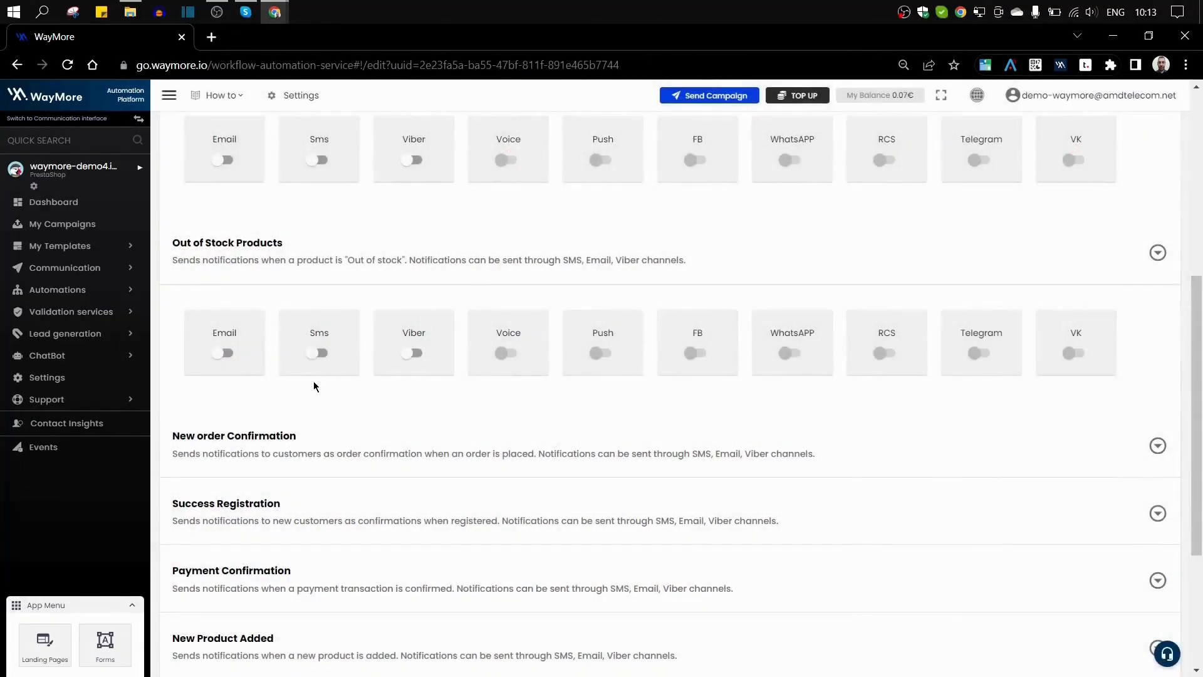
click(1158, 254)
Step: Expand New order Confirmation and Payment Confirmation to examine the notification channels offered for each
scroll(379, 310, up, 3)
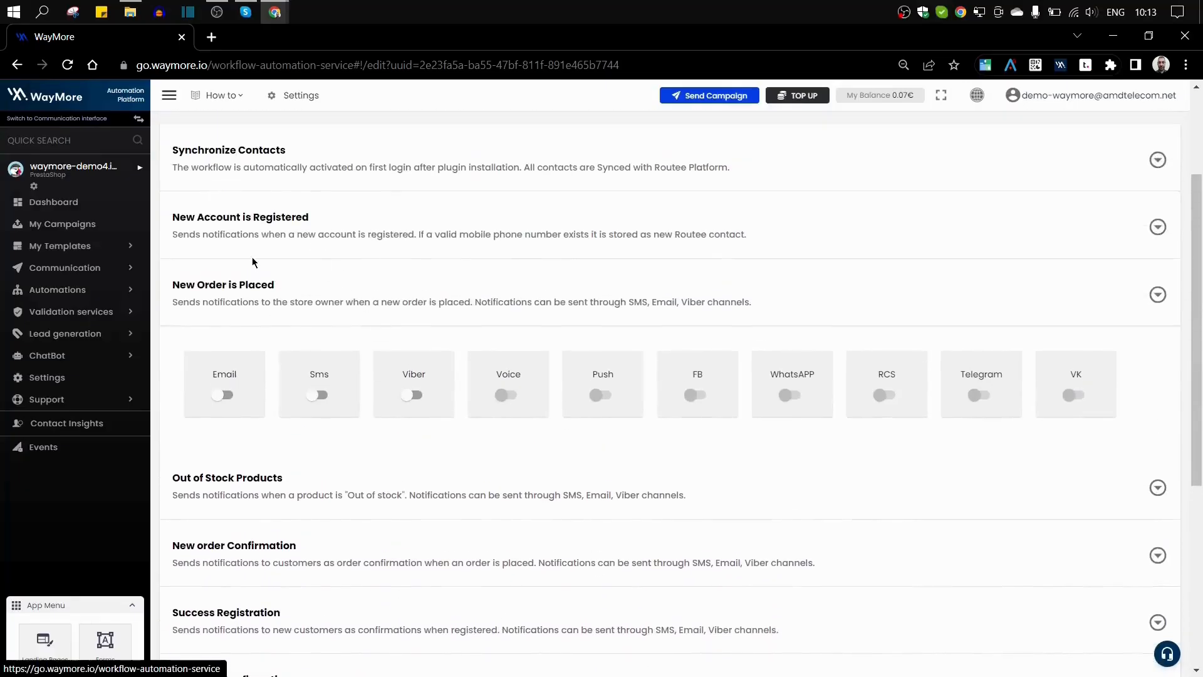
scroll(283, 256, down, 1)
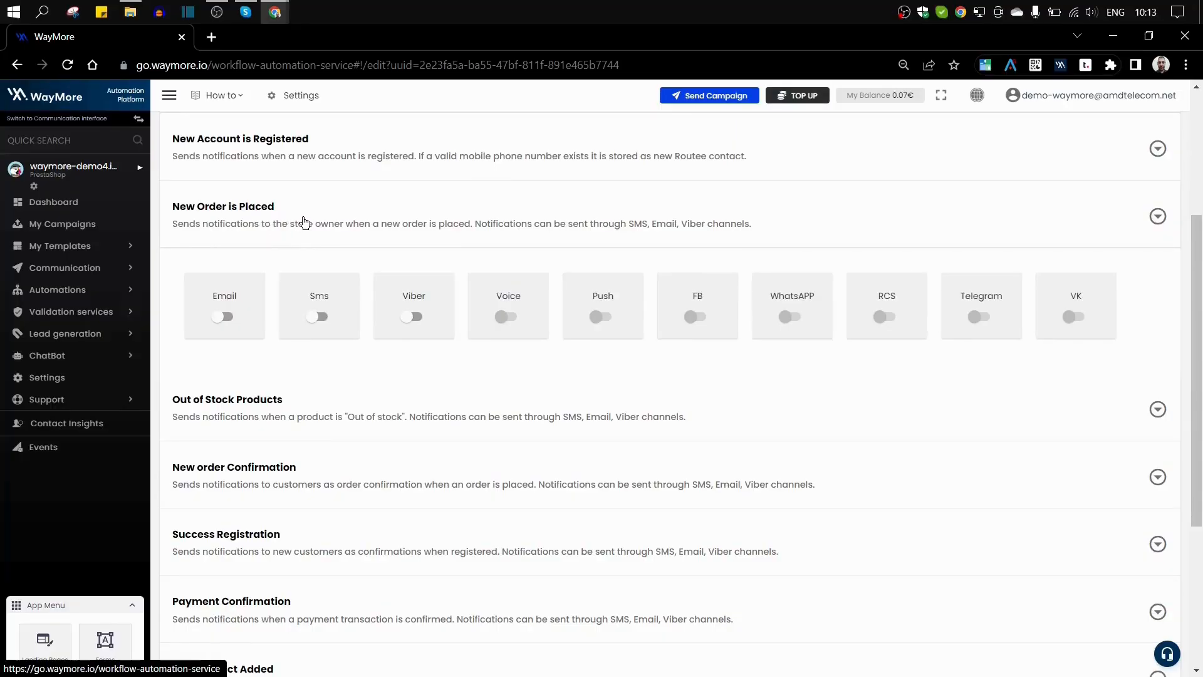
scroll(305, 224, down, 2)
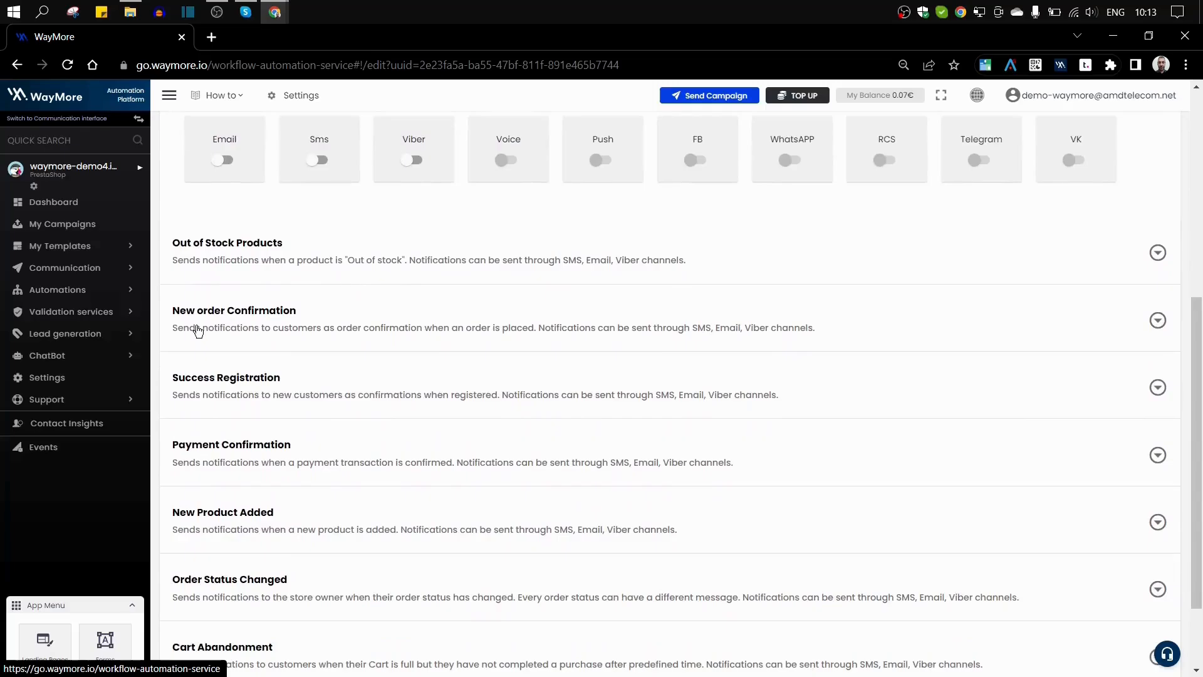
click(250, 337)
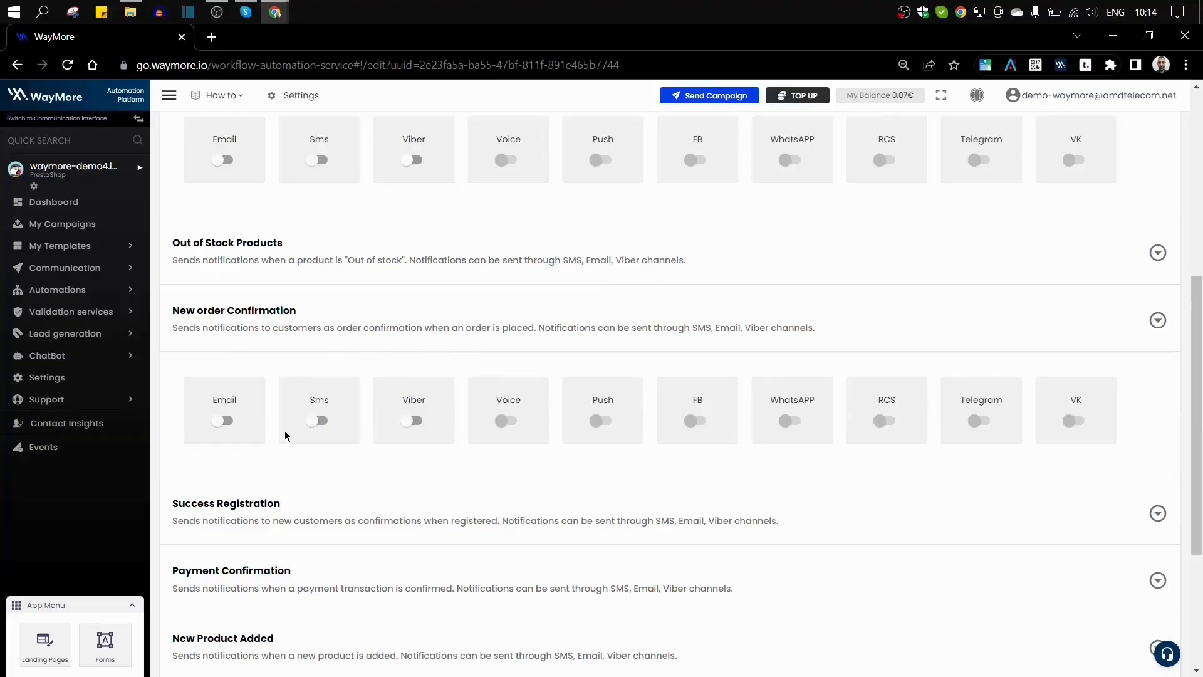
scroll(399, 433, down, 3)
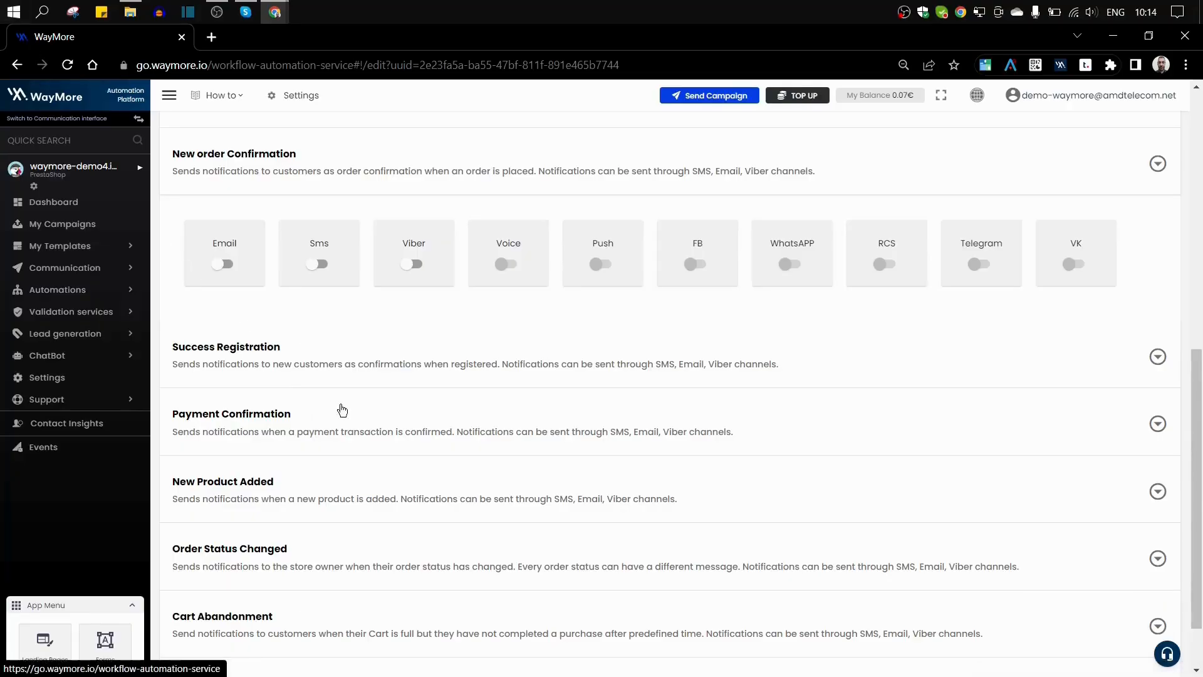
scroll(379, 357, down, 2)
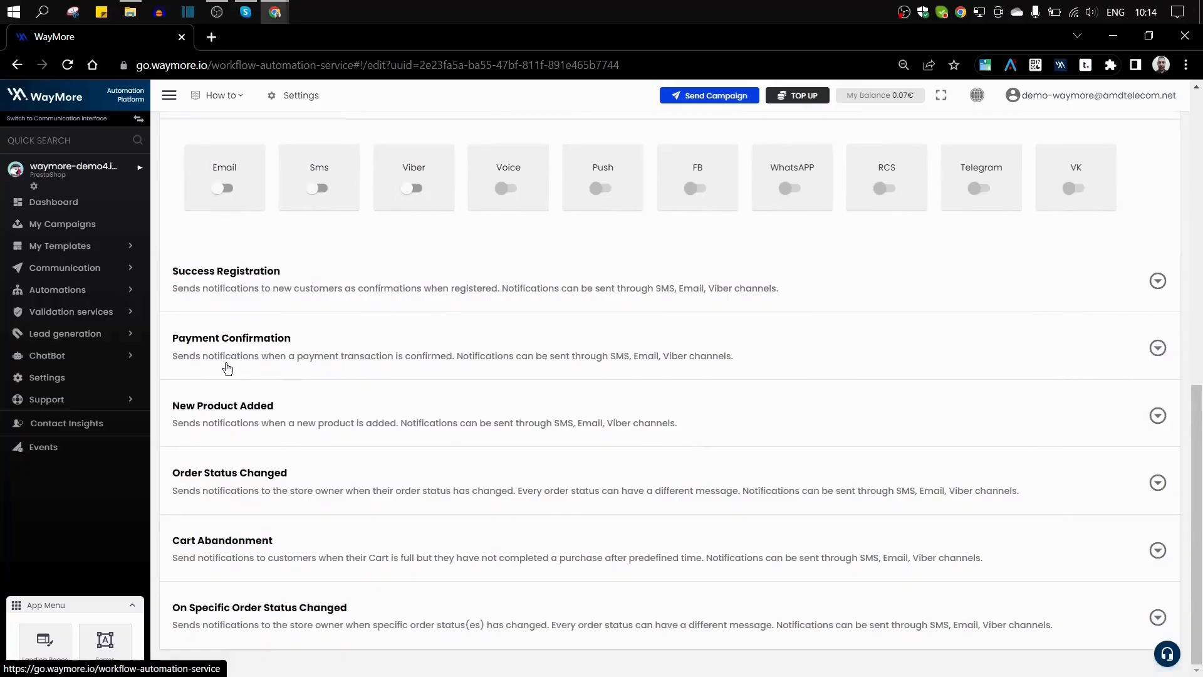
click(230, 366)
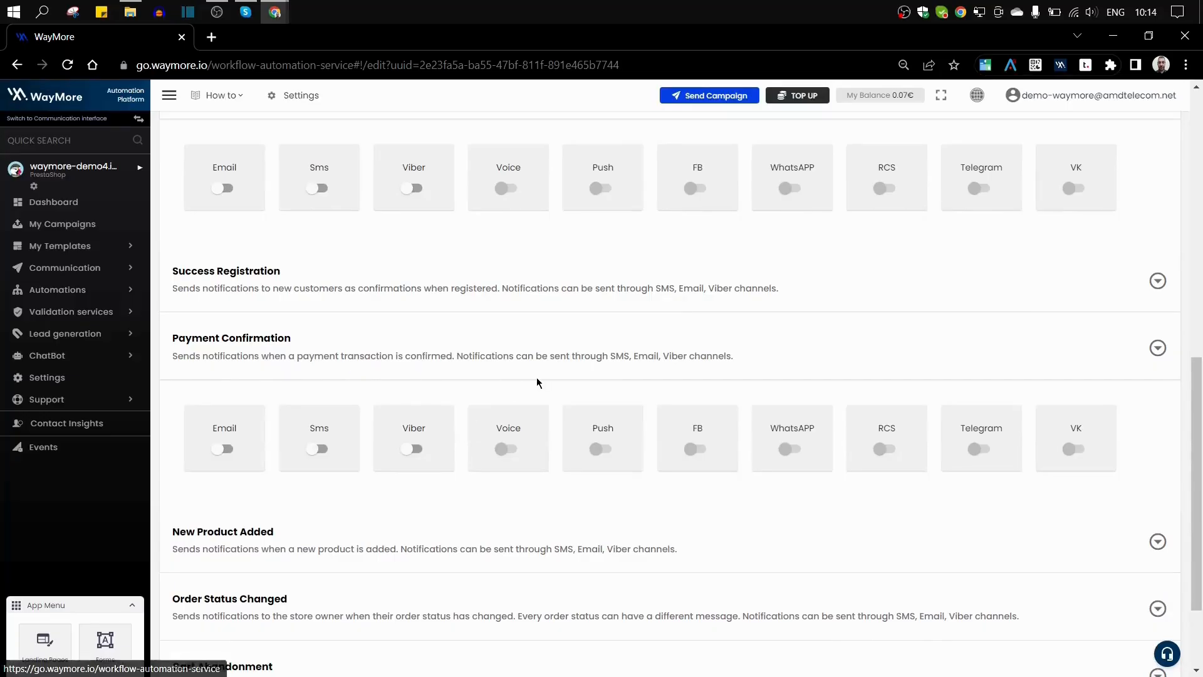
scroll(536, 377, down, 2)
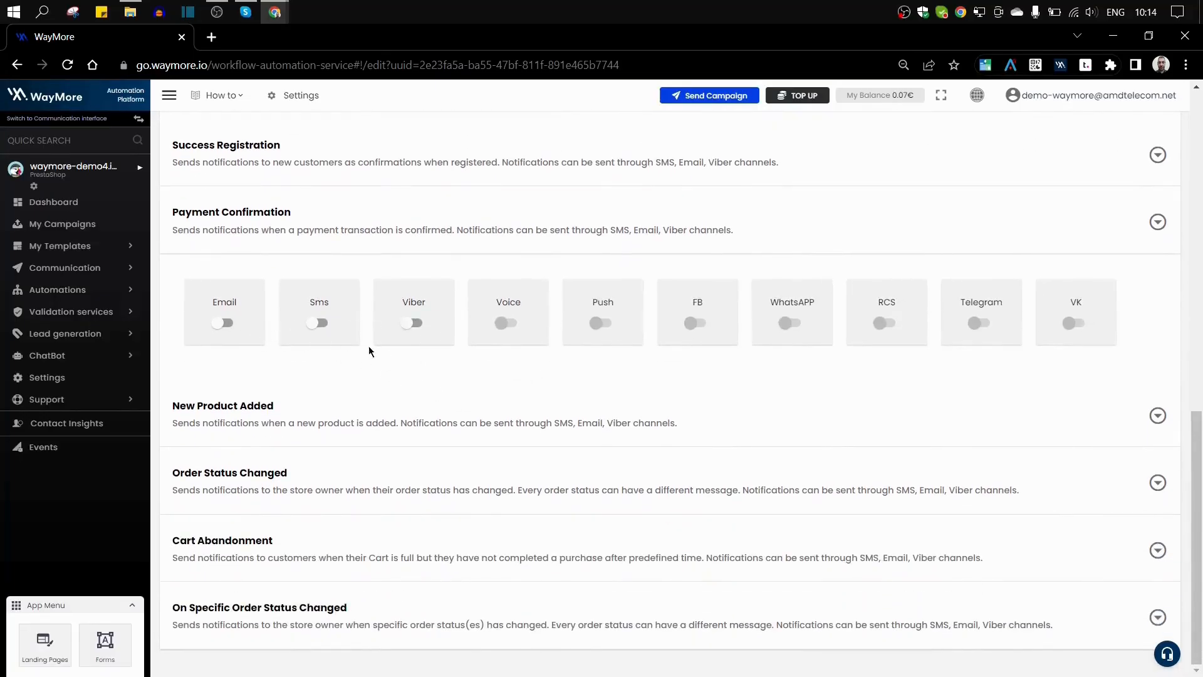
Step: Expand Success Registration and examine its automated email setup, closing it without saving
scroll(463, 371, up, 3)
click(342, 319)
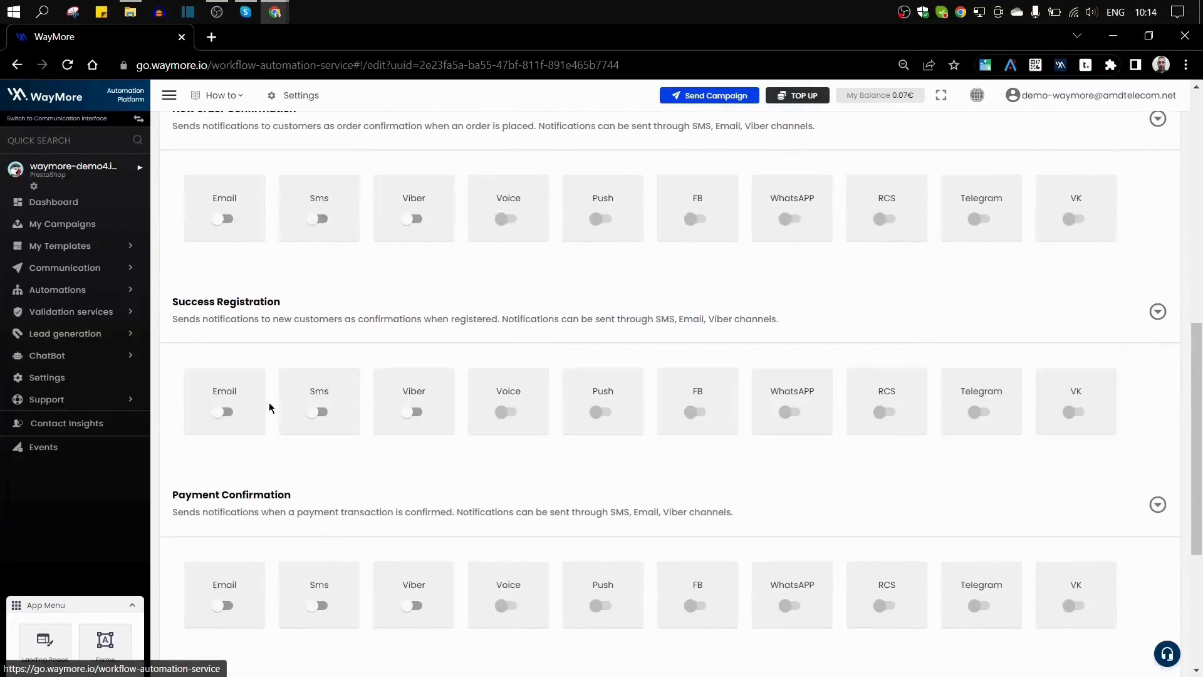
click(222, 412)
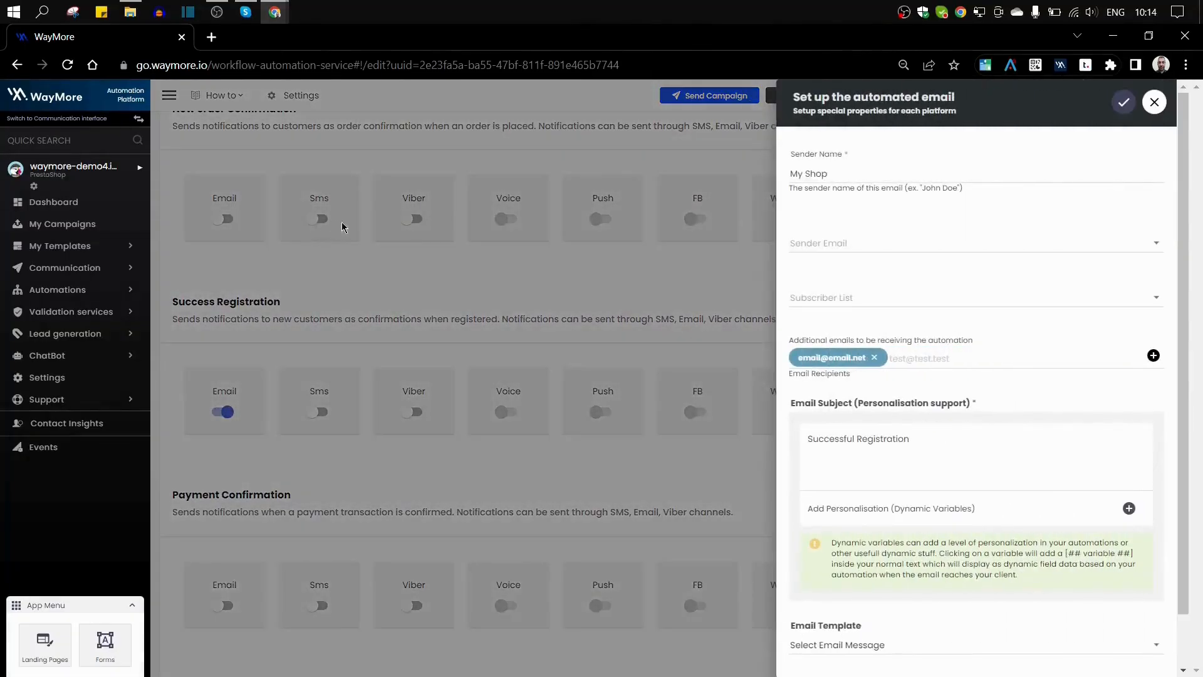
click(1155, 101)
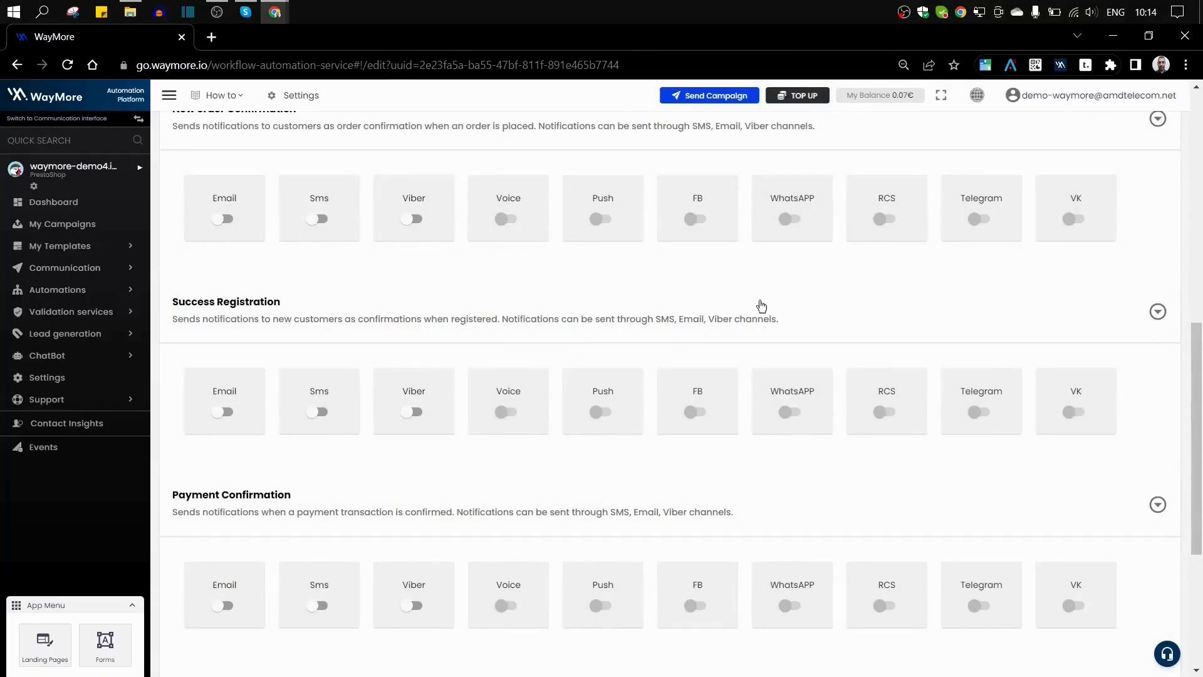
Step: Collapse the New order Confirmation, Success Registration and Payment Confirmation automations
click(1158, 119)
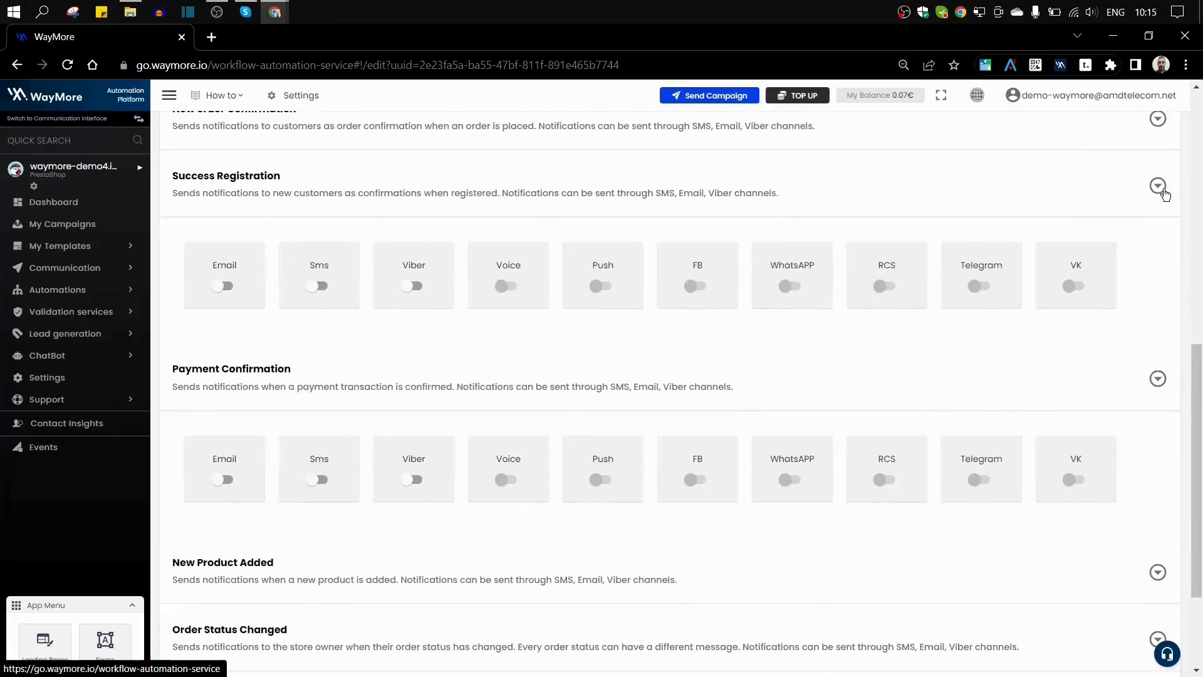
click(1159, 185)
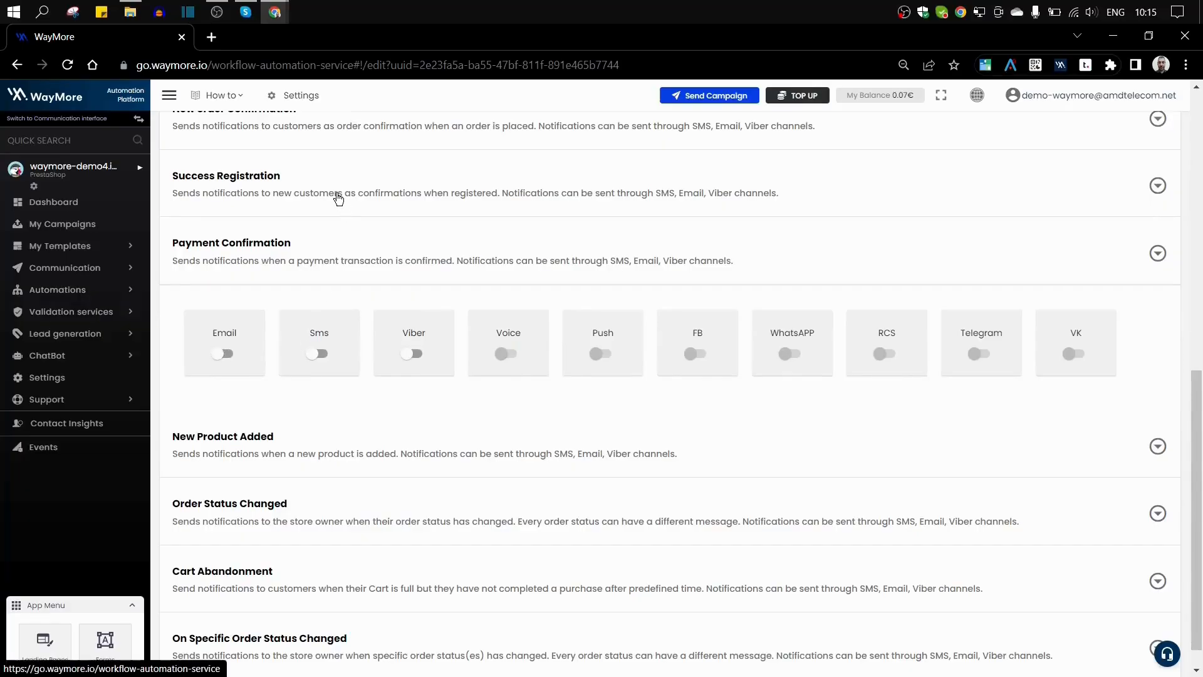
scroll(404, 350, up, 1)
right_click(415, 357)
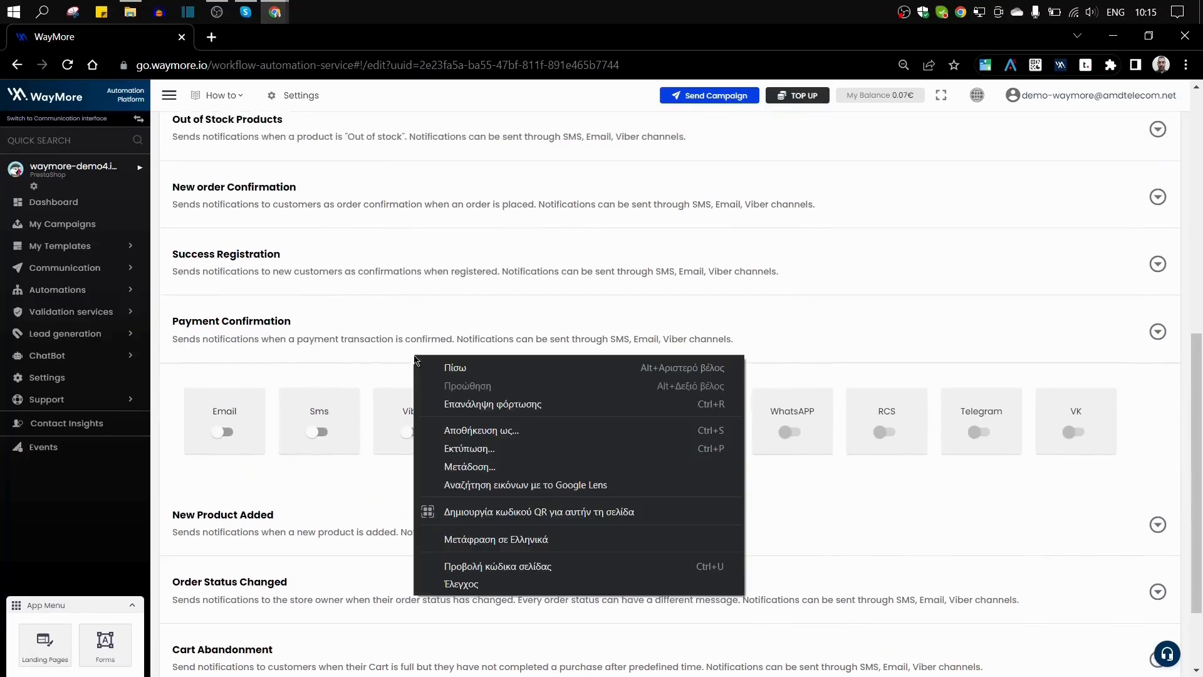
click(327, 193)
click(324, 188)
click(299, 194)
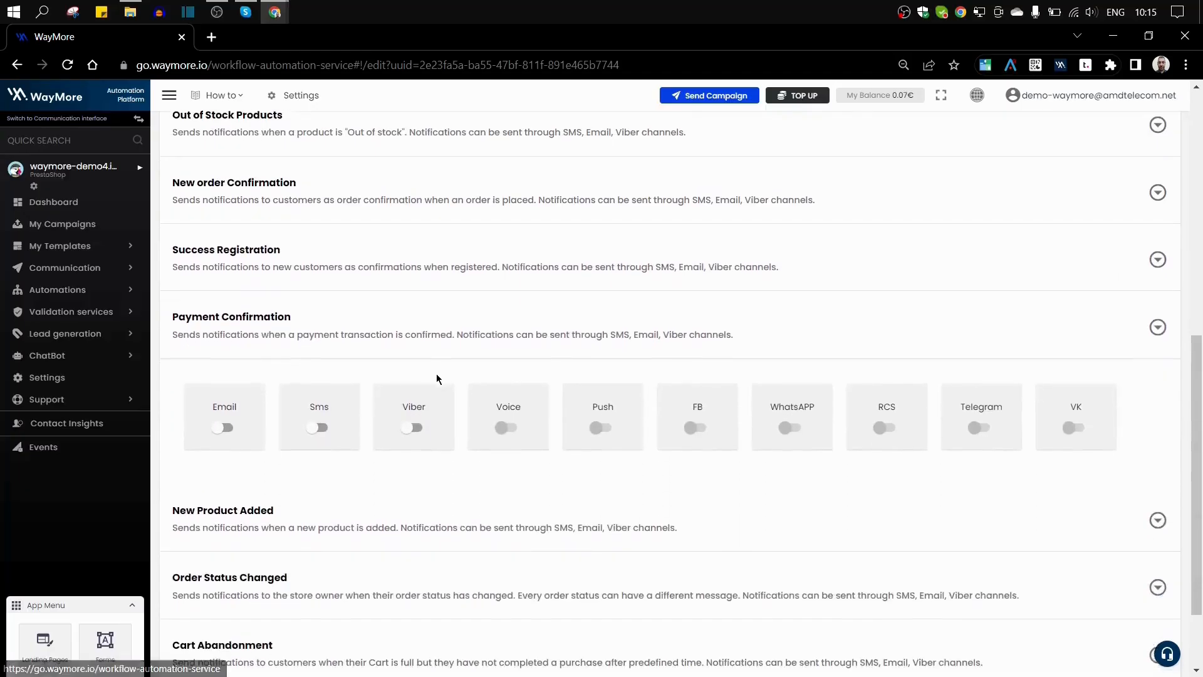
scroll(436, 374, down, 2)
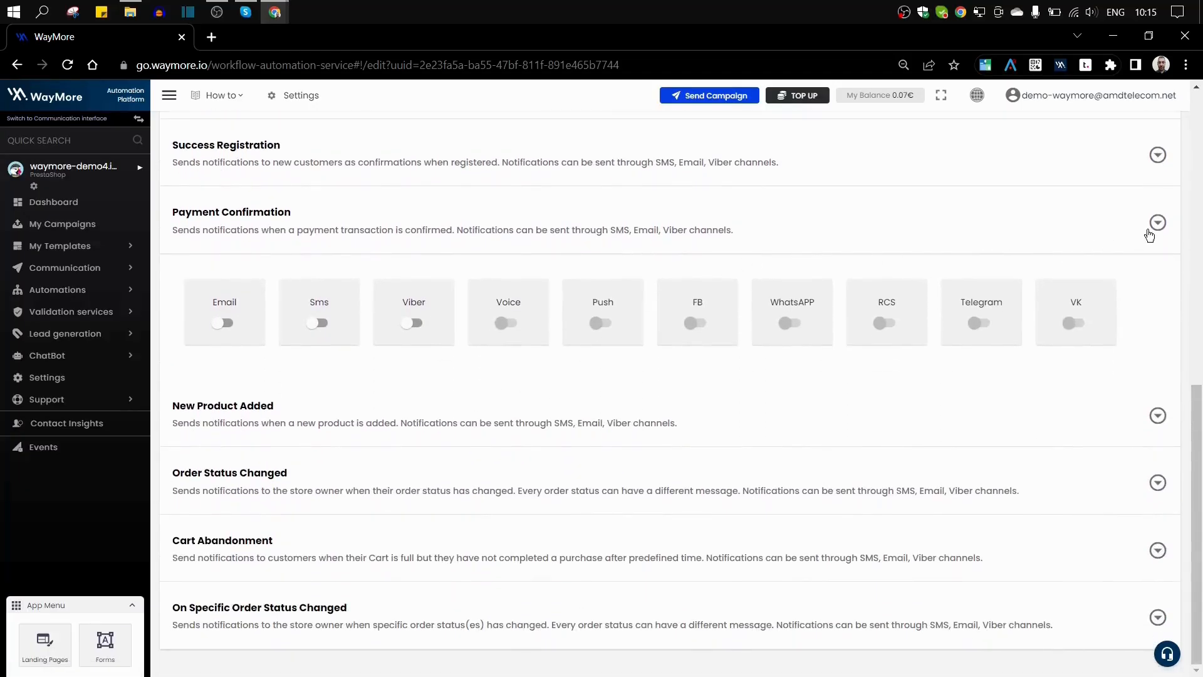
click(909, 242)
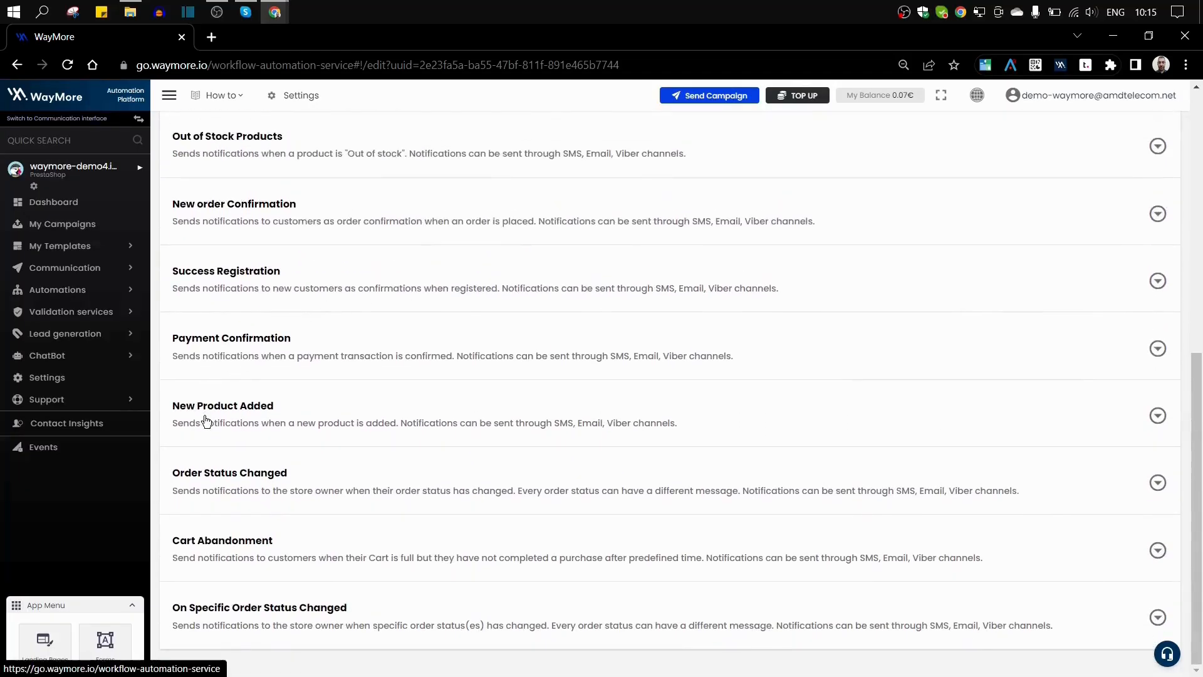
Step: Examine the notification channels offered for New Product Added and Order Status Changed, collapsing each automation after viewing it
click(310, 434)
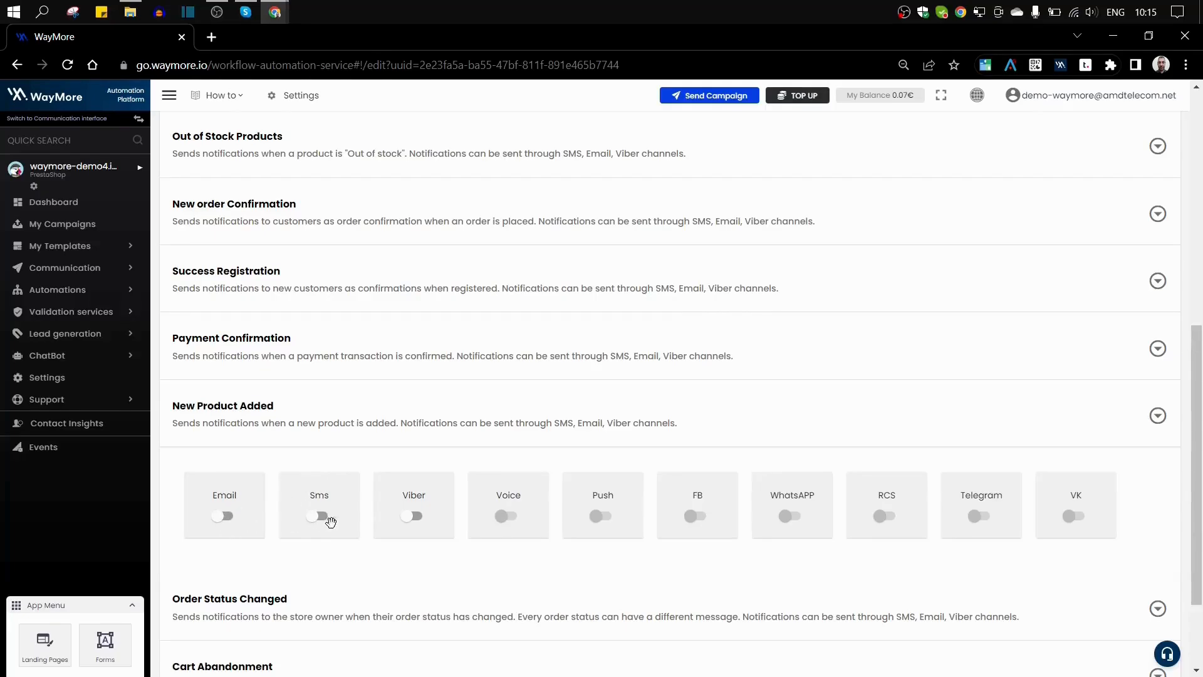
click(1158, 415)
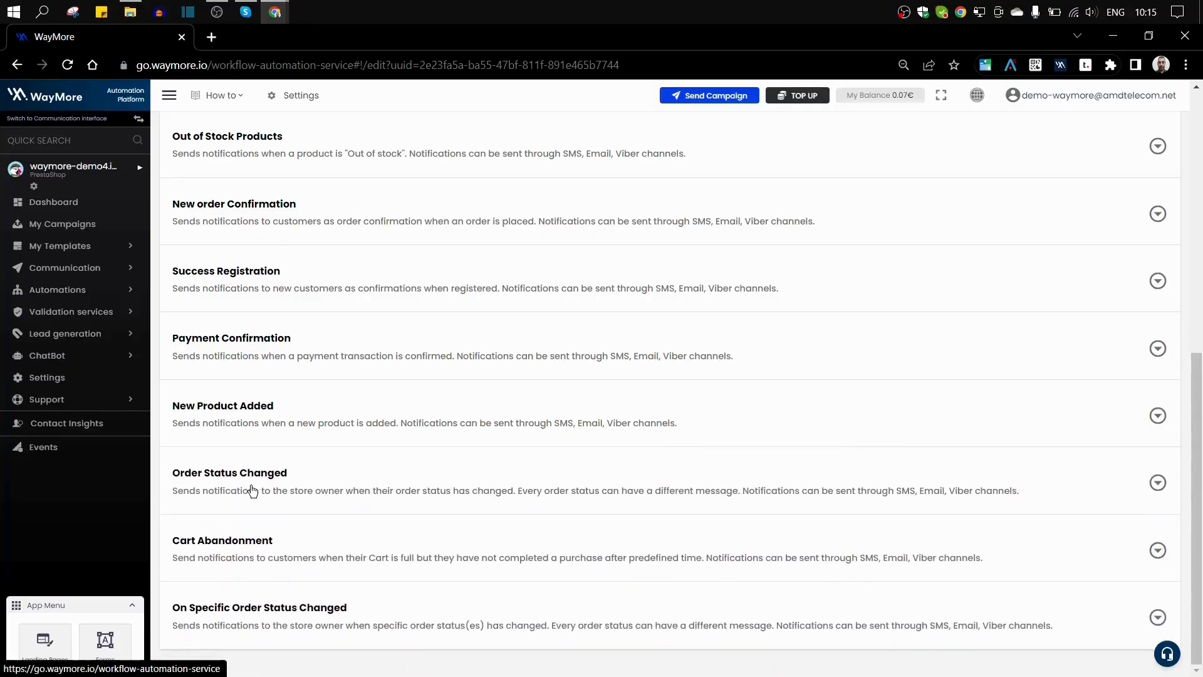
click(323, 492)
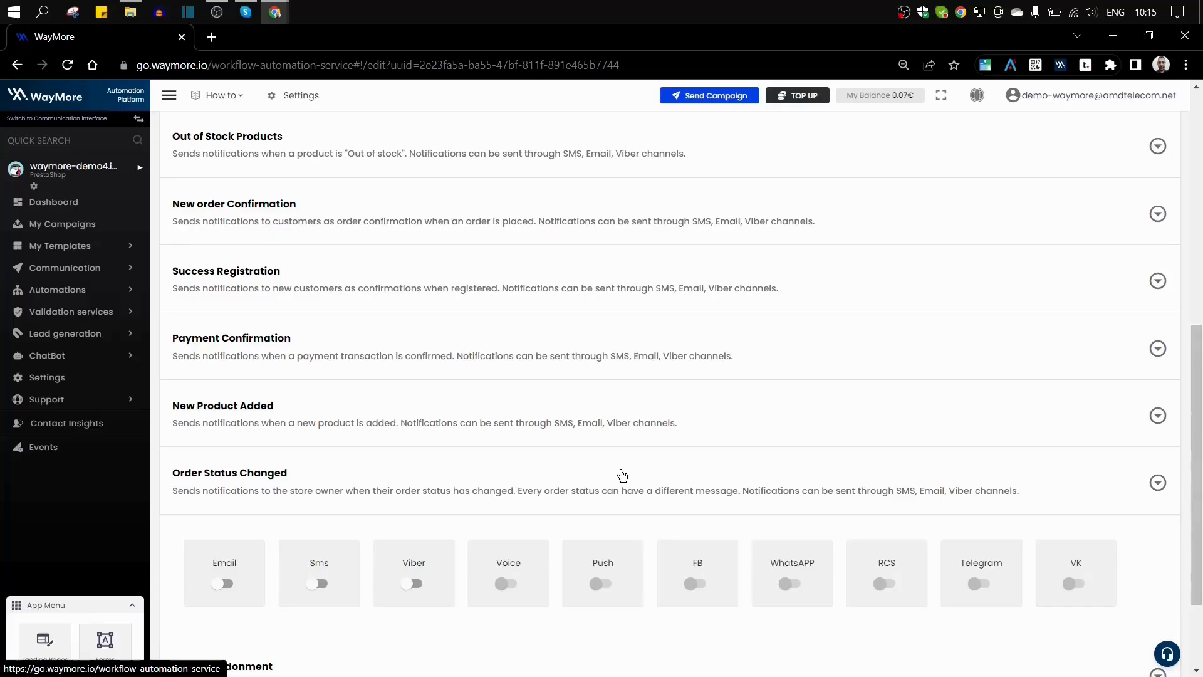
scroll(618, 474, down, 2)
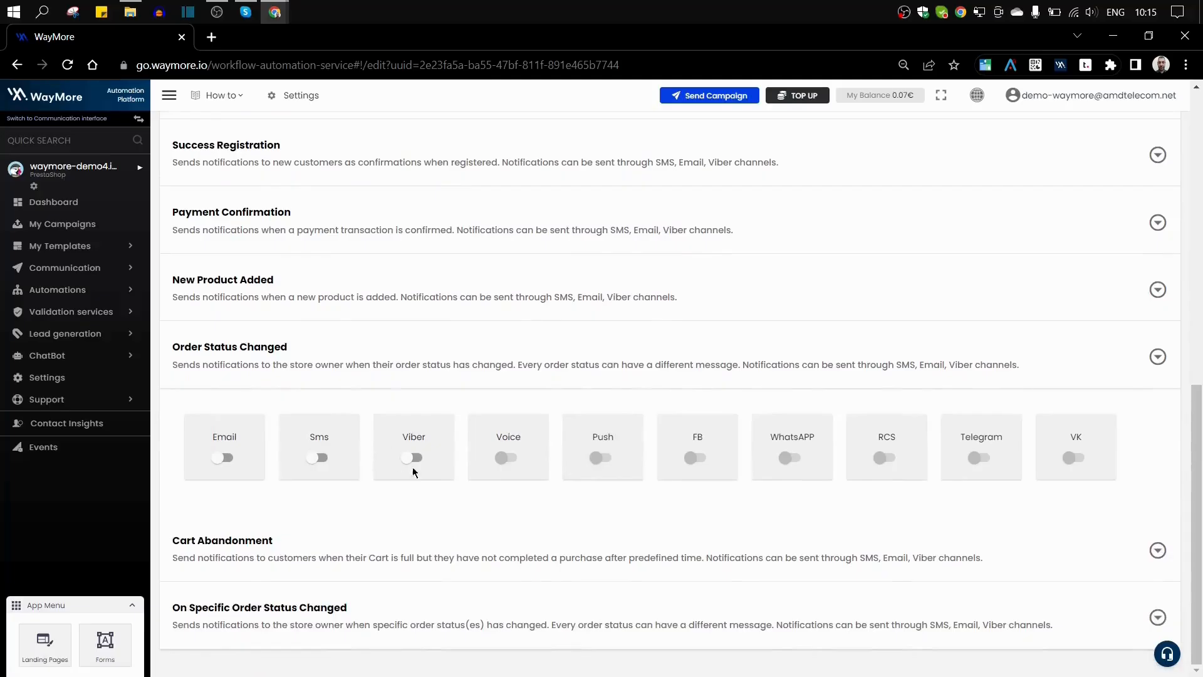
click(1158, 356)
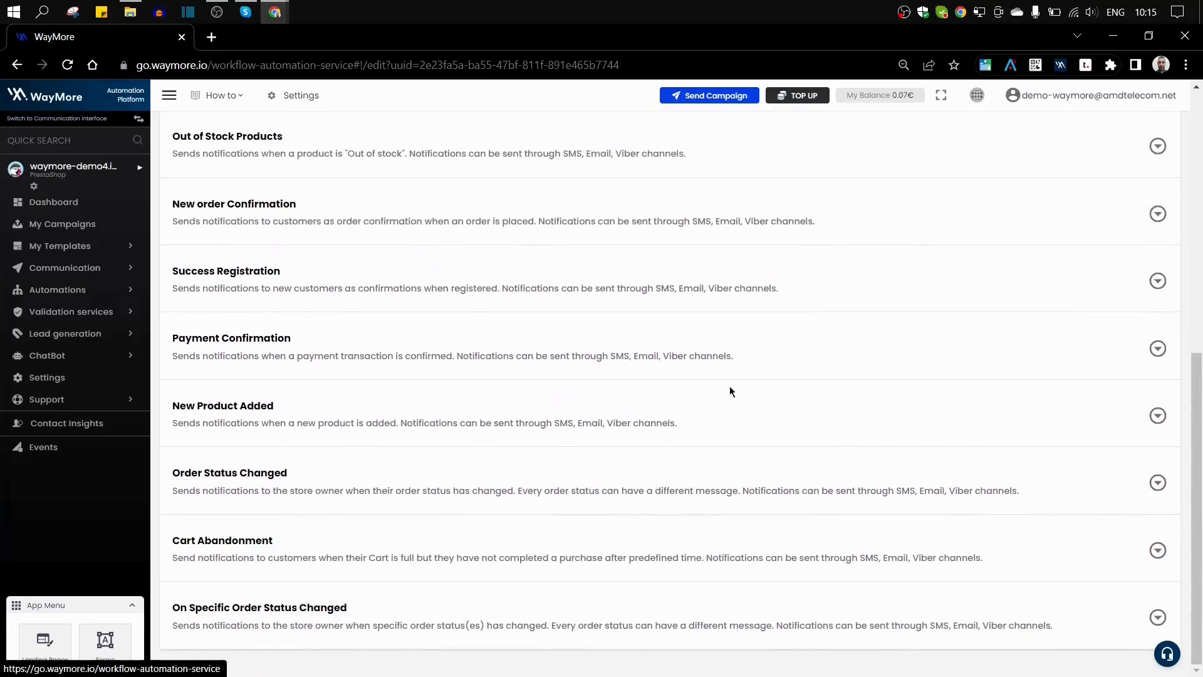
Step: Expand Cart Abandonment and choose 3 days as the delay for sending its notifications
click(420, 559)
scroll(439, 552, down, 3)
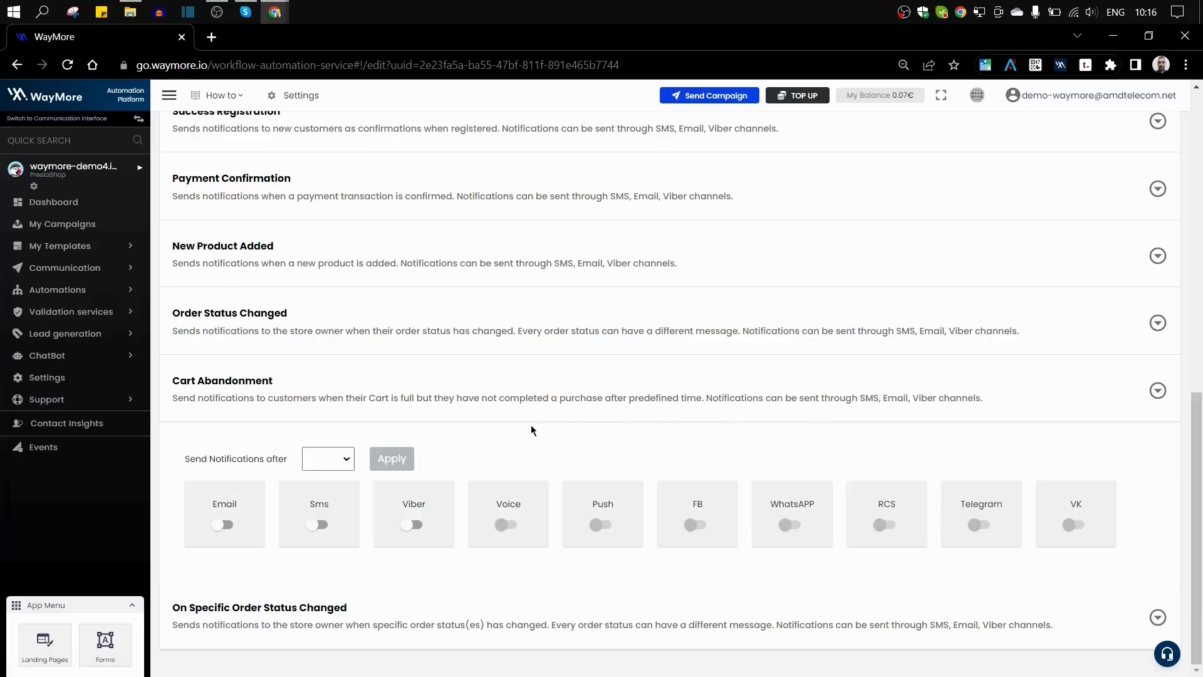
click(351, 464)
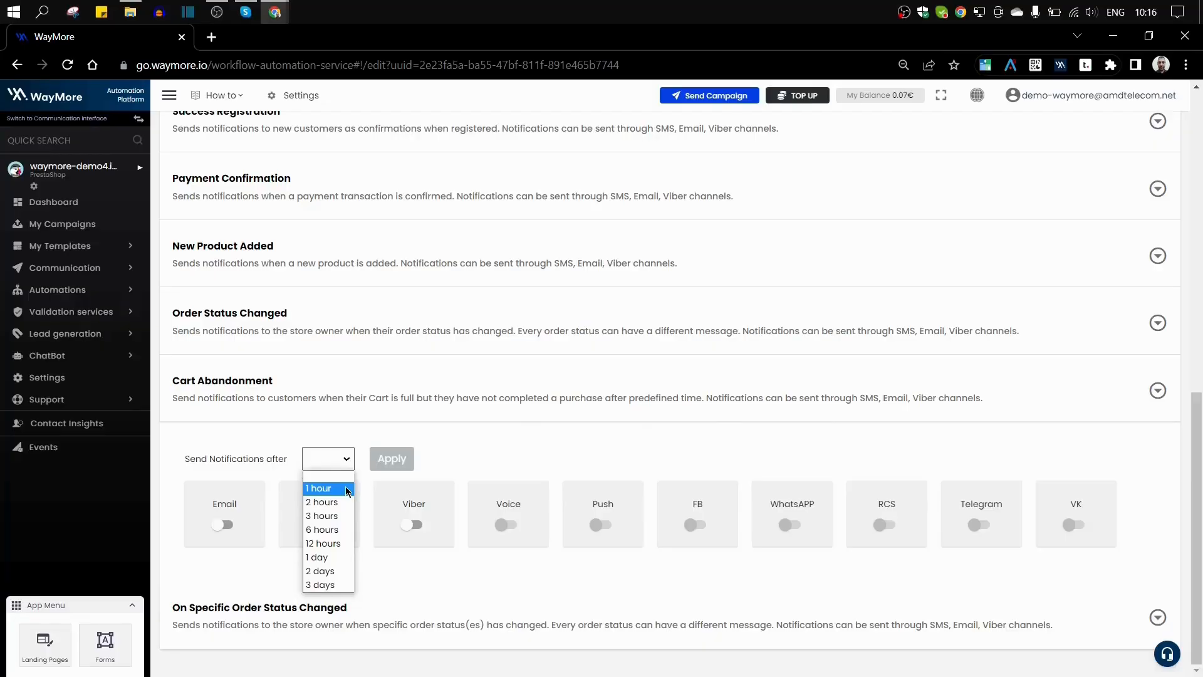
click(323, 584)
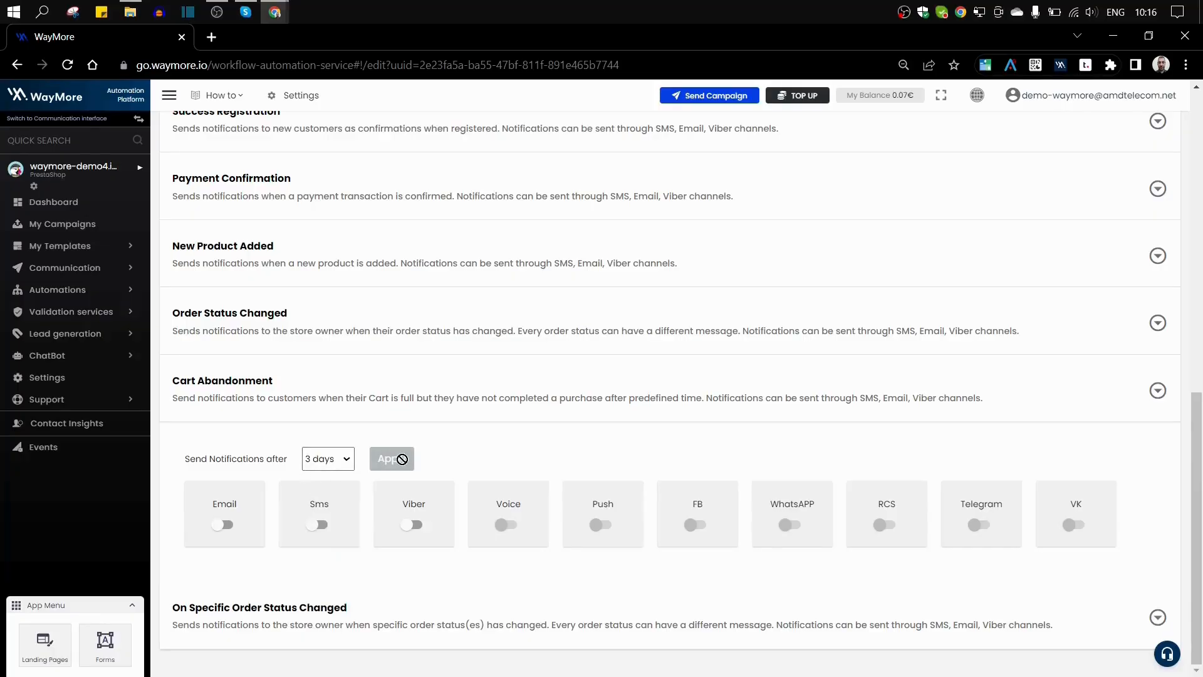
Step: Switch on Email for Cart Abandonment, choose the account's sender email in the automated email setup, and close it without saving
click(223, 525)
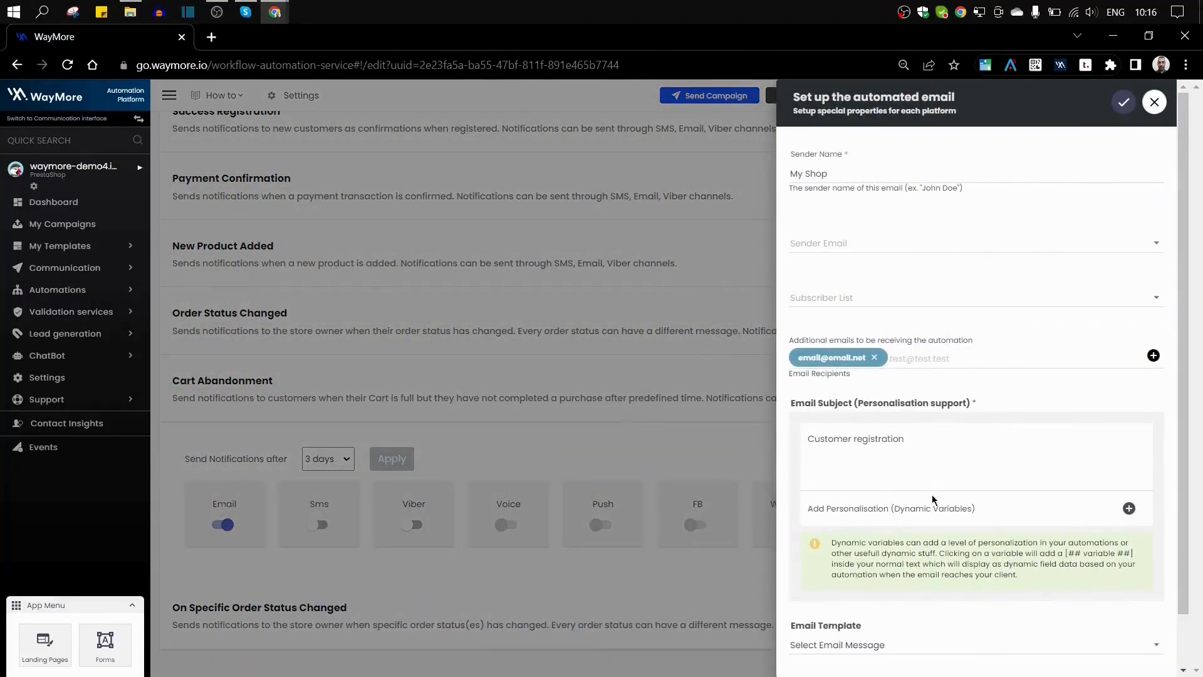
scroll(932, 494, down, 1)
scroll(890, 238, up, 1)
click(846, 242)
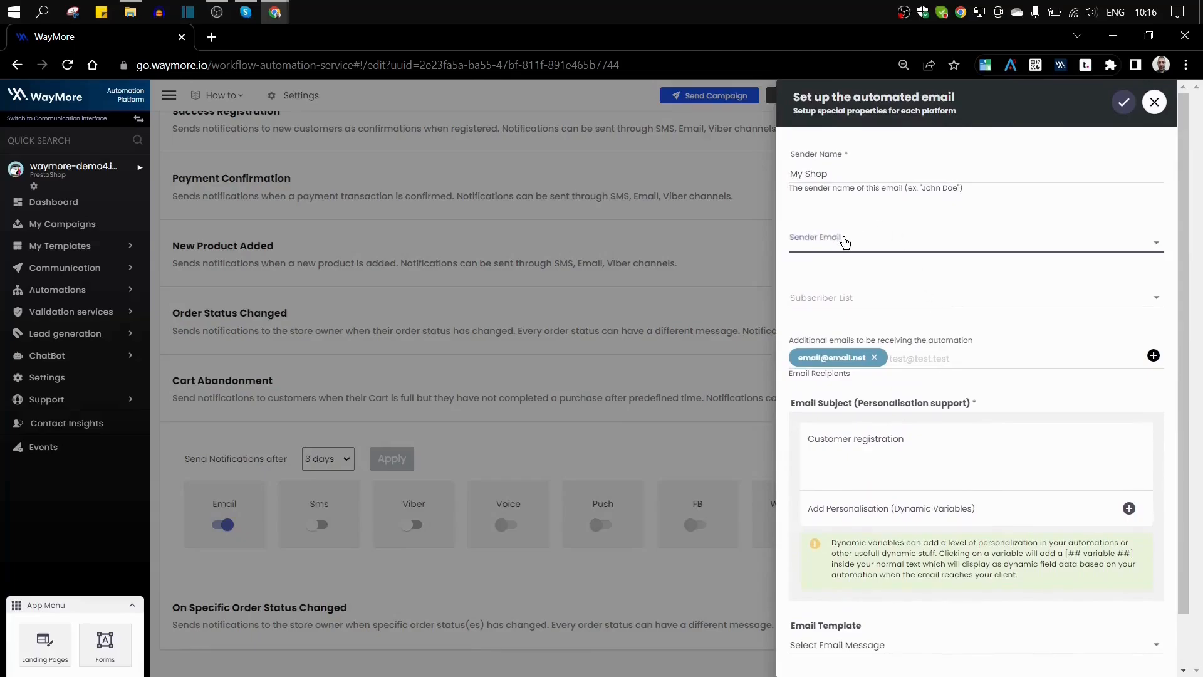
click(841, 259)
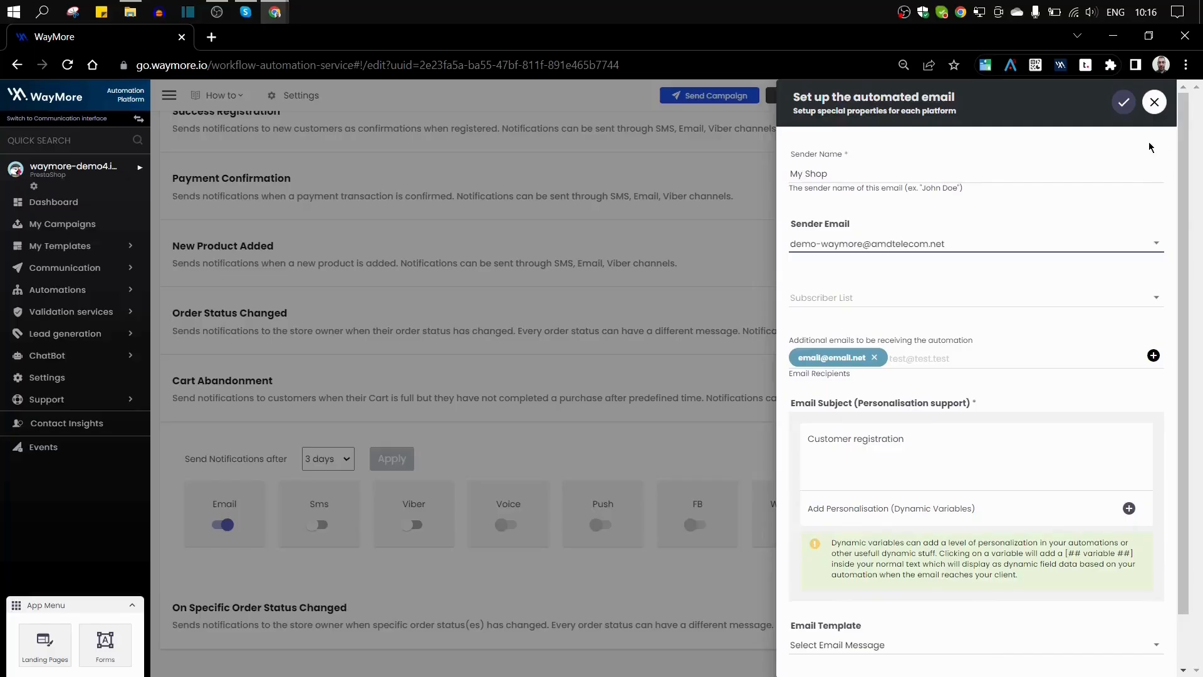
click(1155, 103)
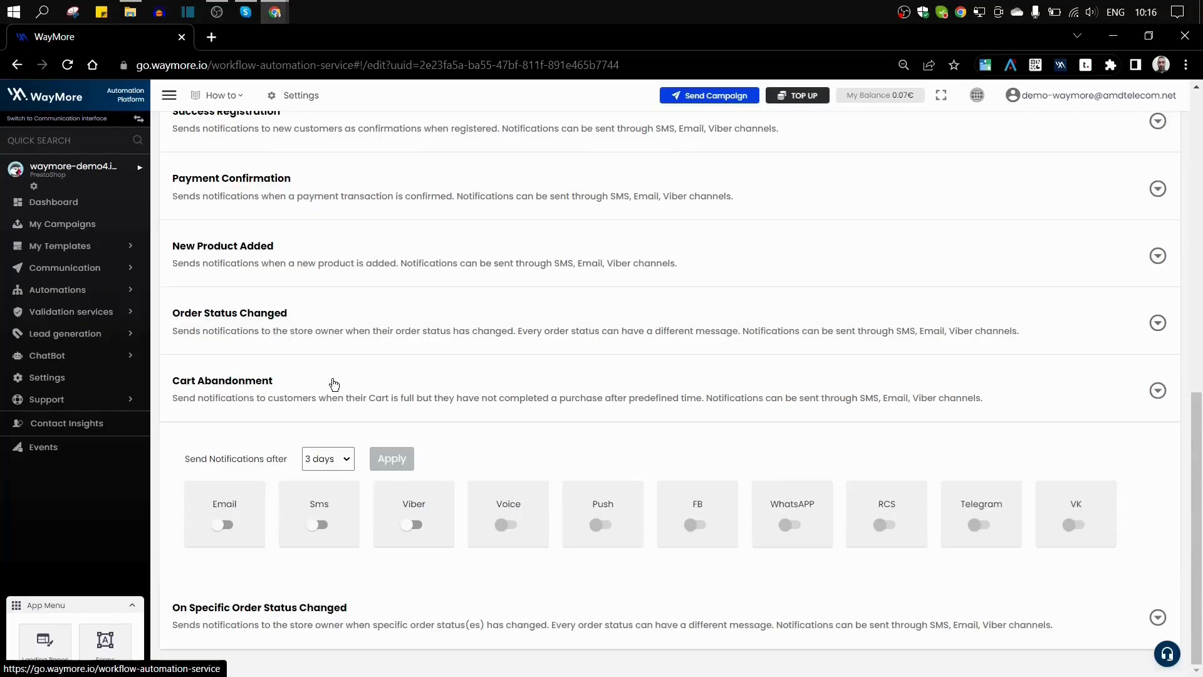
Step: Examine the delay options for Cart Abandonment notifications without changing the delay, and collapse the automation
click(320, 459)
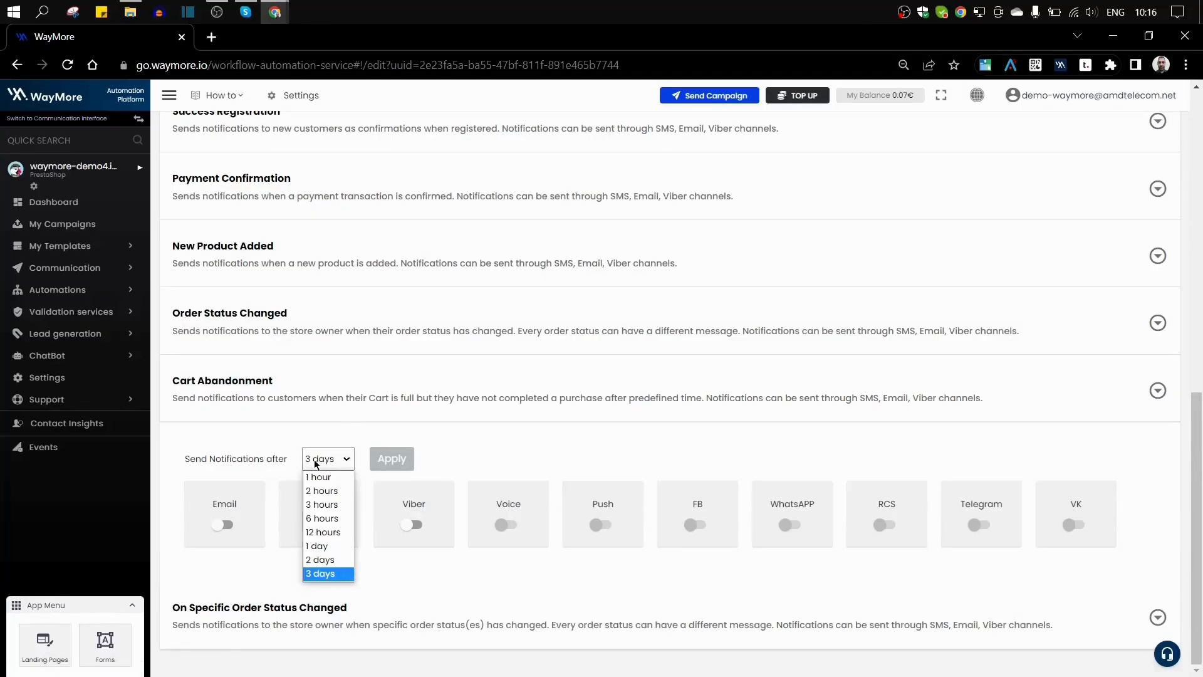
click(448, 463)
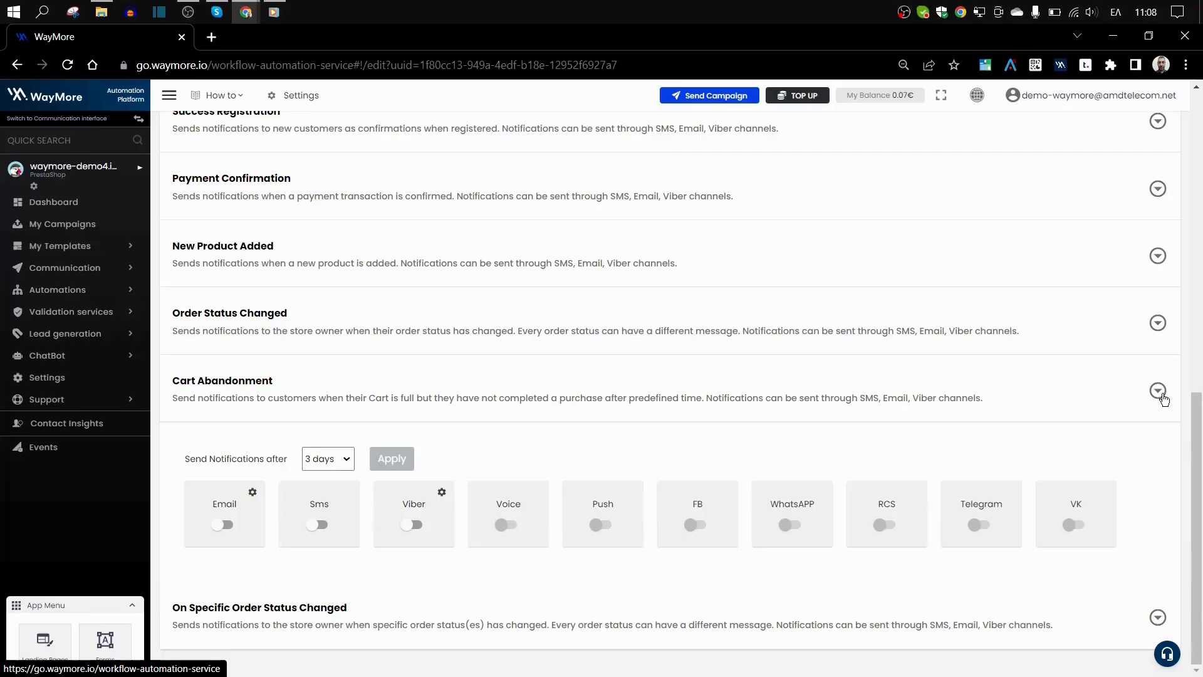
click(1158, 392)
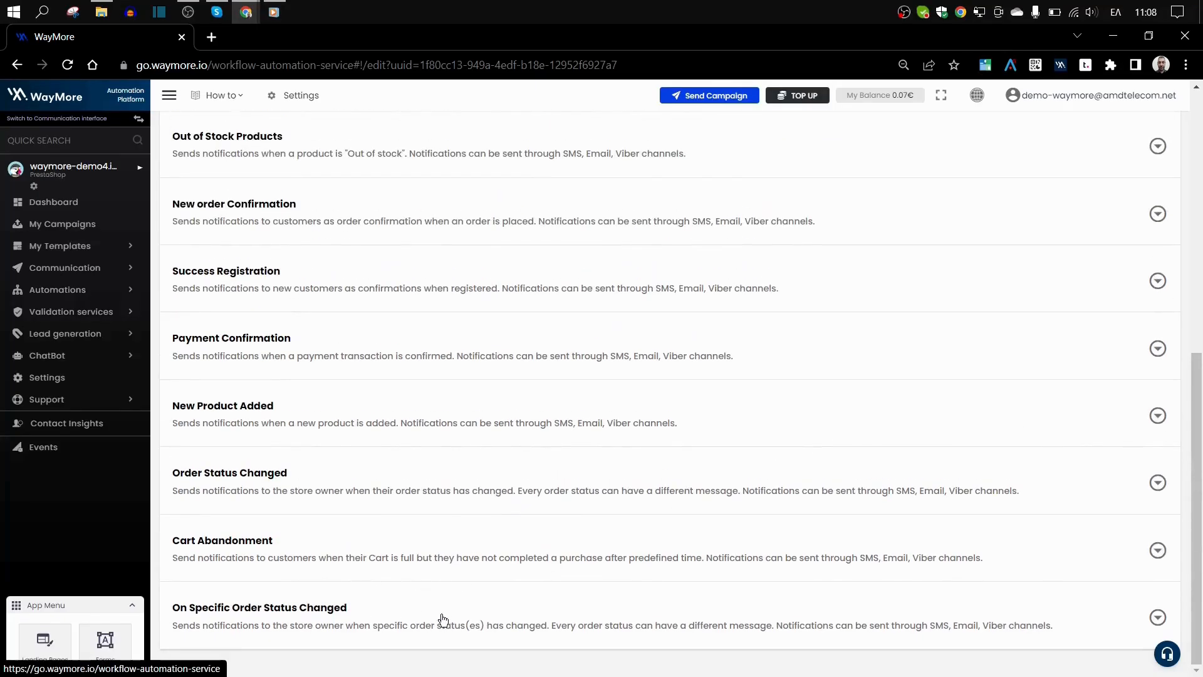
Step: Expand On Specific Order Status Changed and enter "awaiting shipment from China" as an additional order status
click(1158, 618)
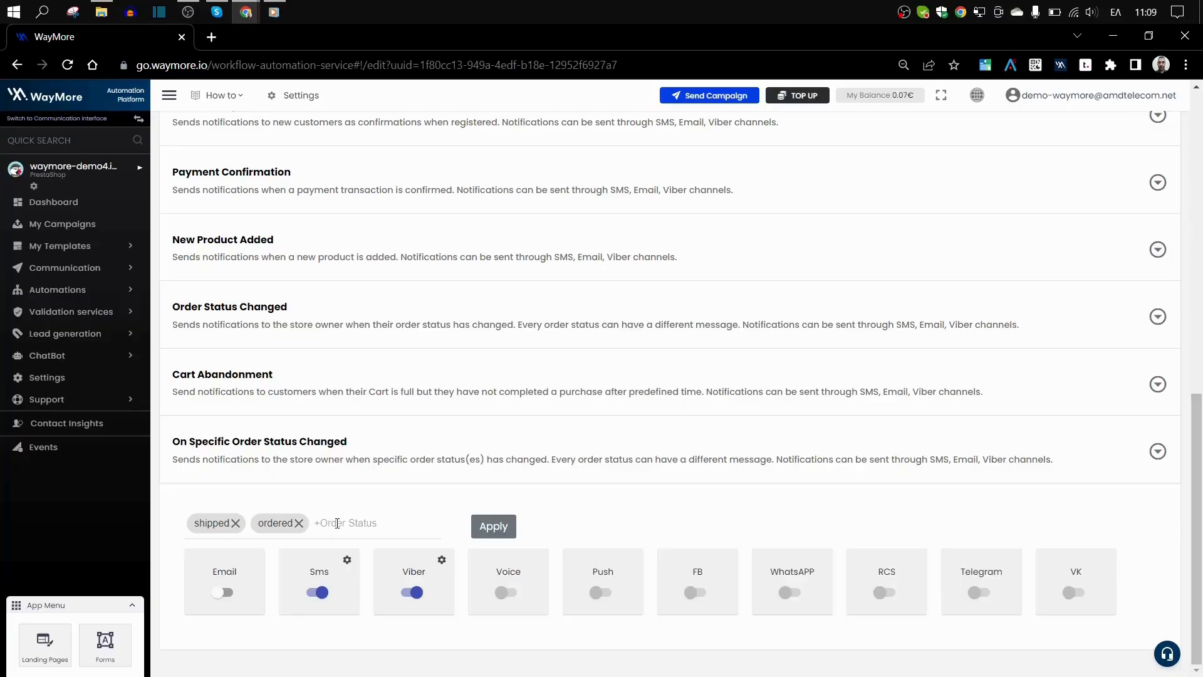
click(338, 524)
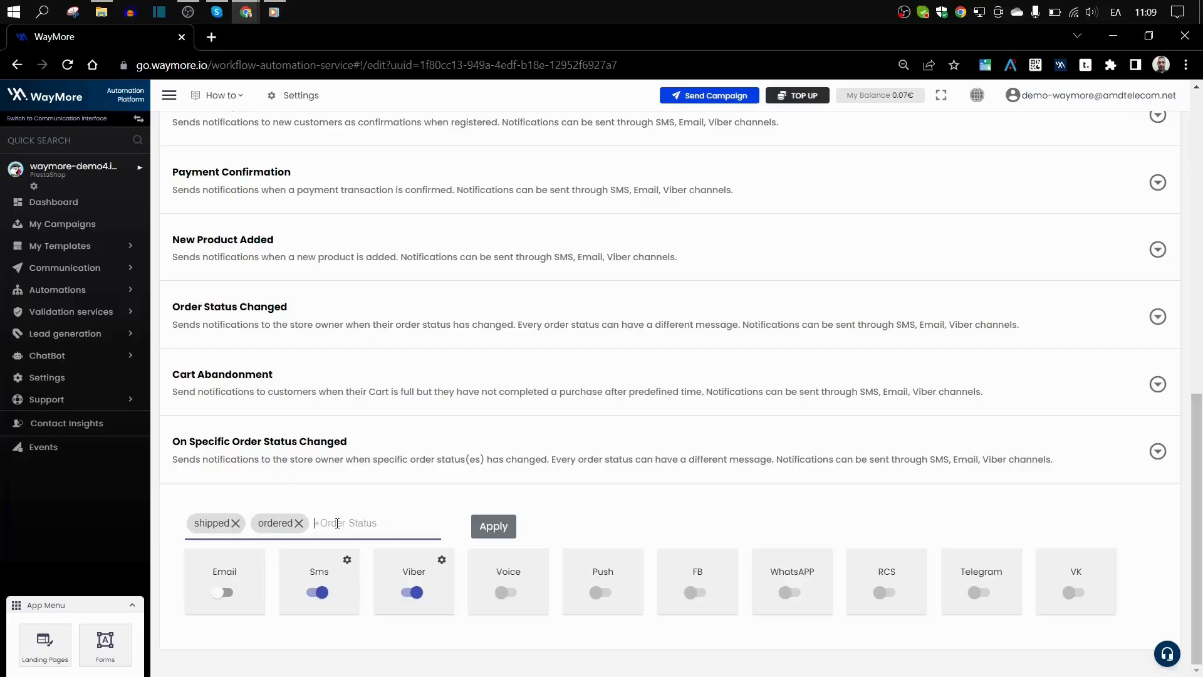
key(alt+shift)
text(awaiting shp)
key(BackSpace)
text(ipment from)
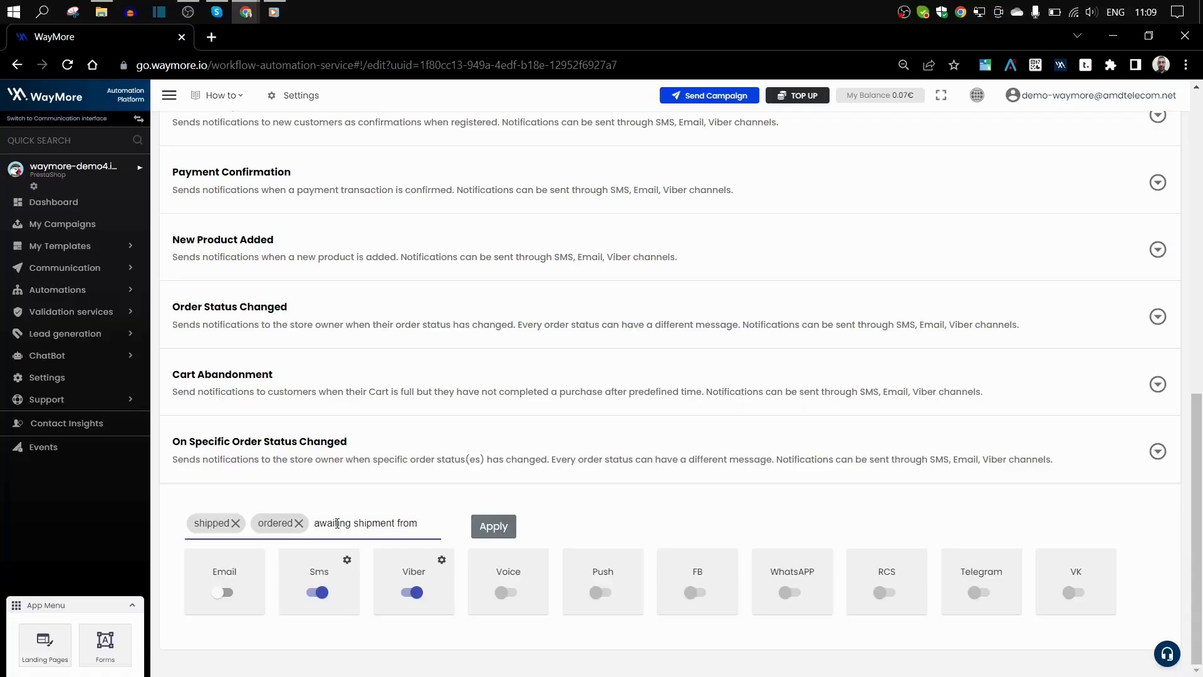
text( Cina)
key(BackSpace)
key(BackSpace)
key(BackSpace)
text(hina)
Step: Shorten the order status entry to "awaiting shipment" and collapse On Specific Order Status Changed
drag(371, 522, 482, 538)
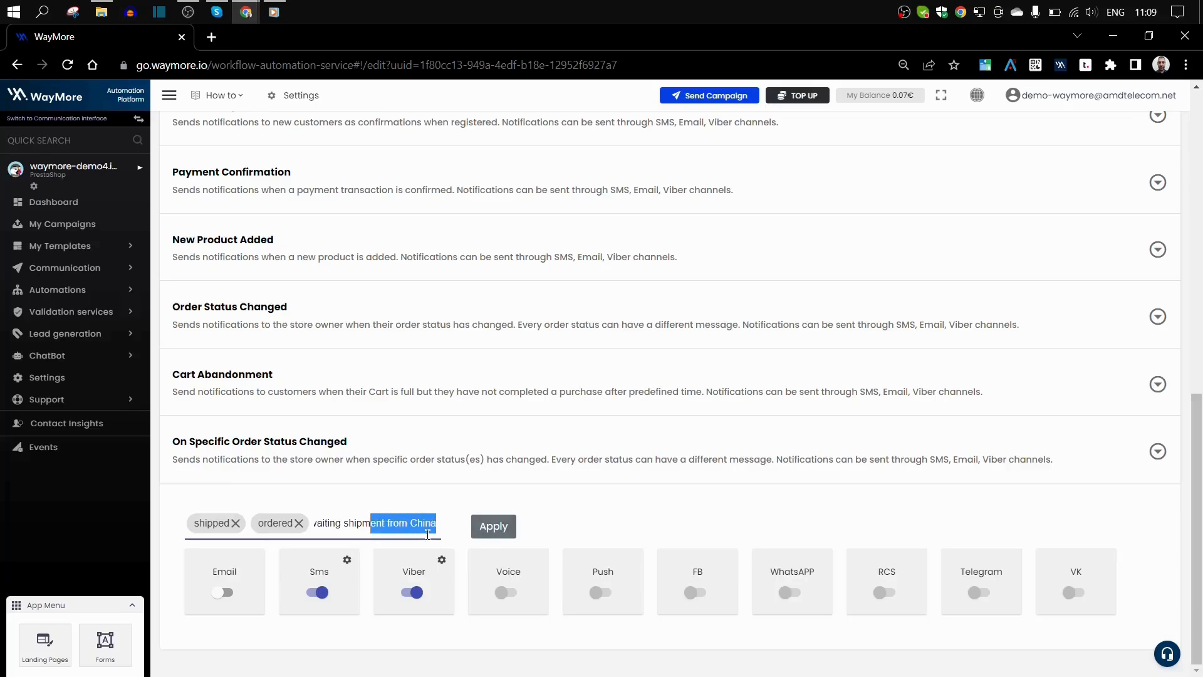
click(384, 524)
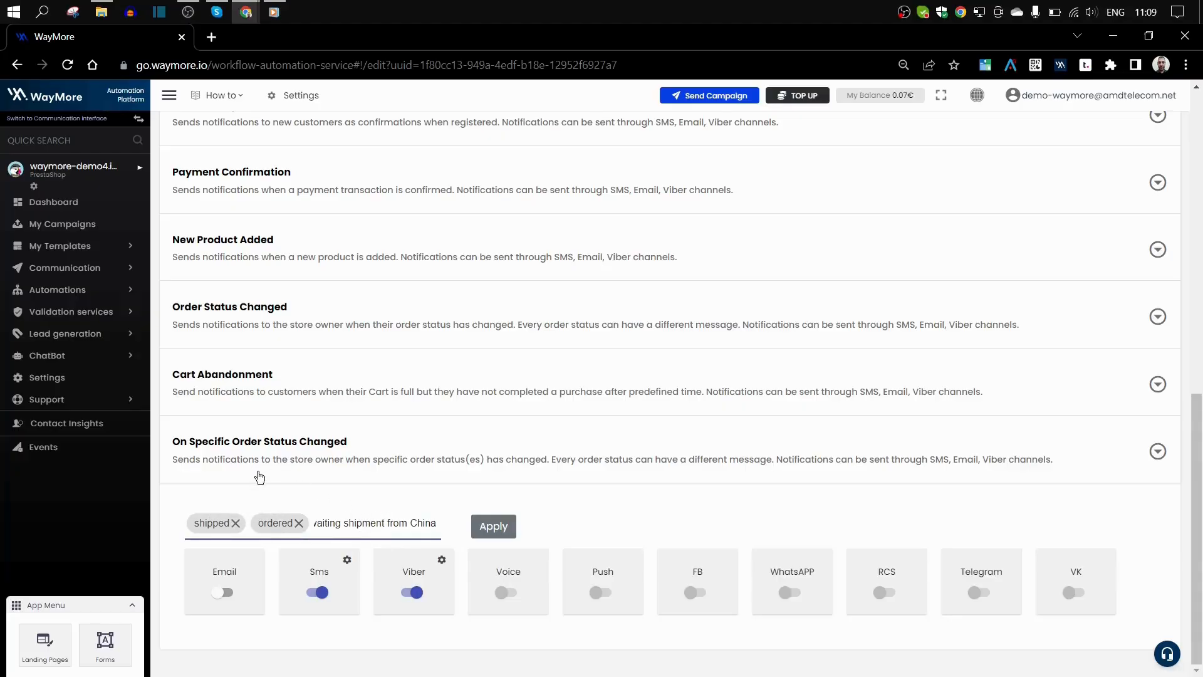
drag(331, 524, 601, 550)
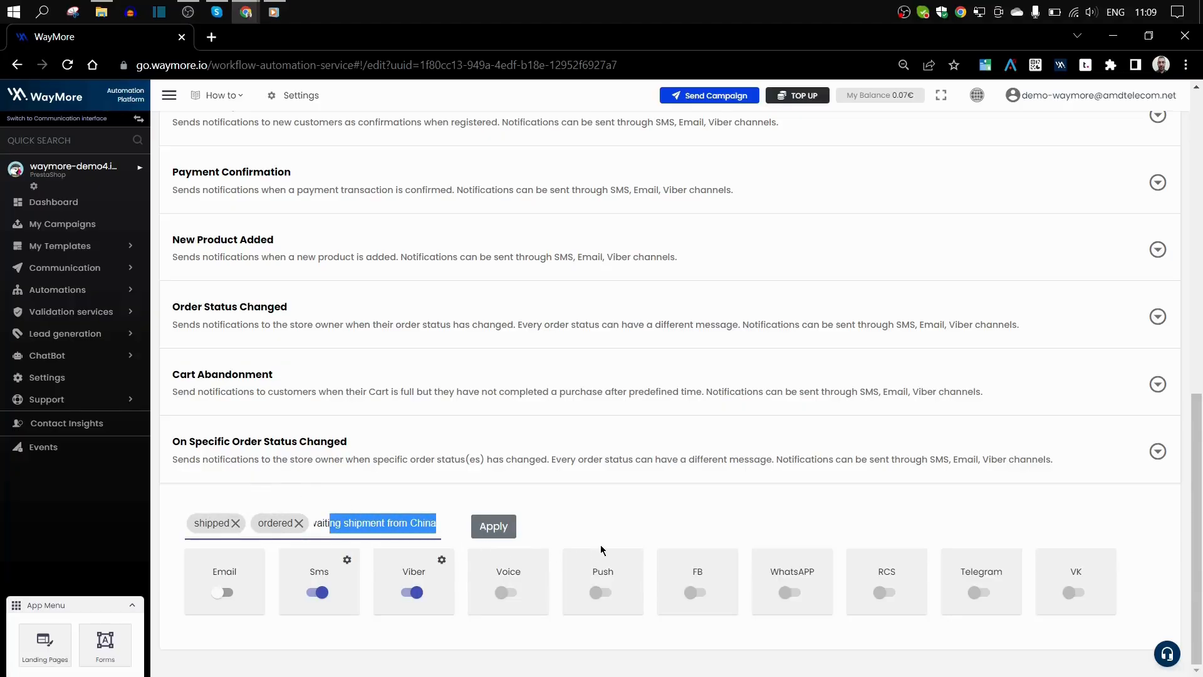
key(End)
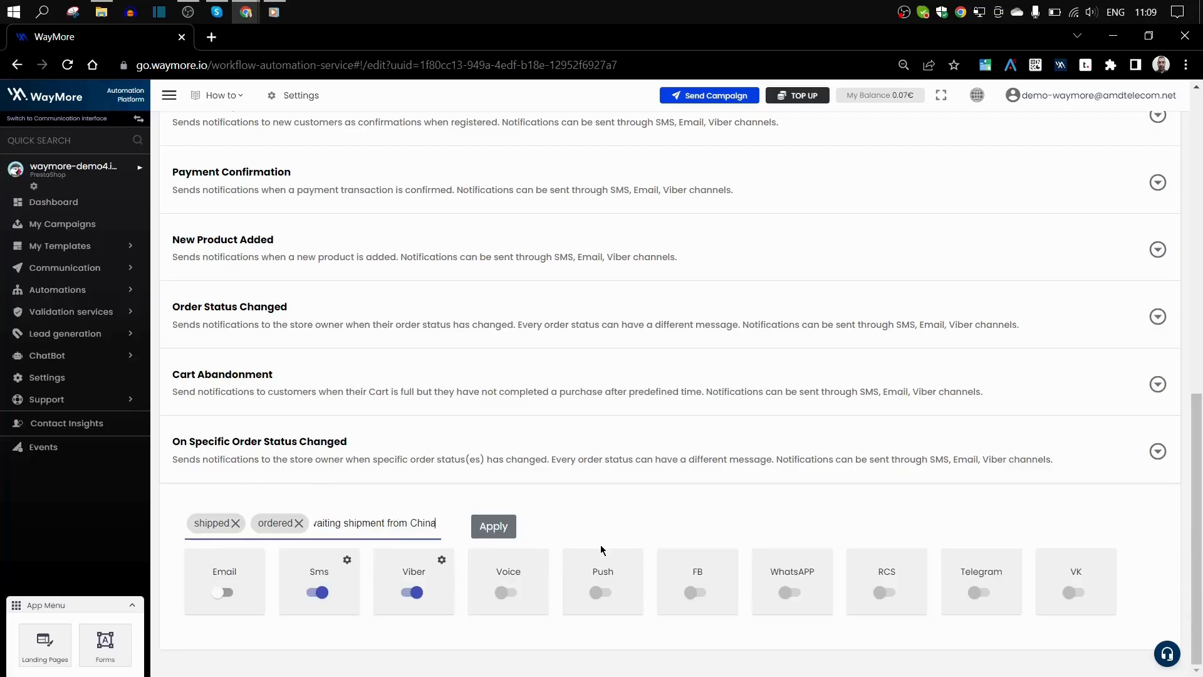
key(BackSpace)
key(BackSpace)
key(BackSpace)
key(BackSpace)
key(BackSpace)
key(BackSpace)
key(BackSpace)
key(BackSpace)
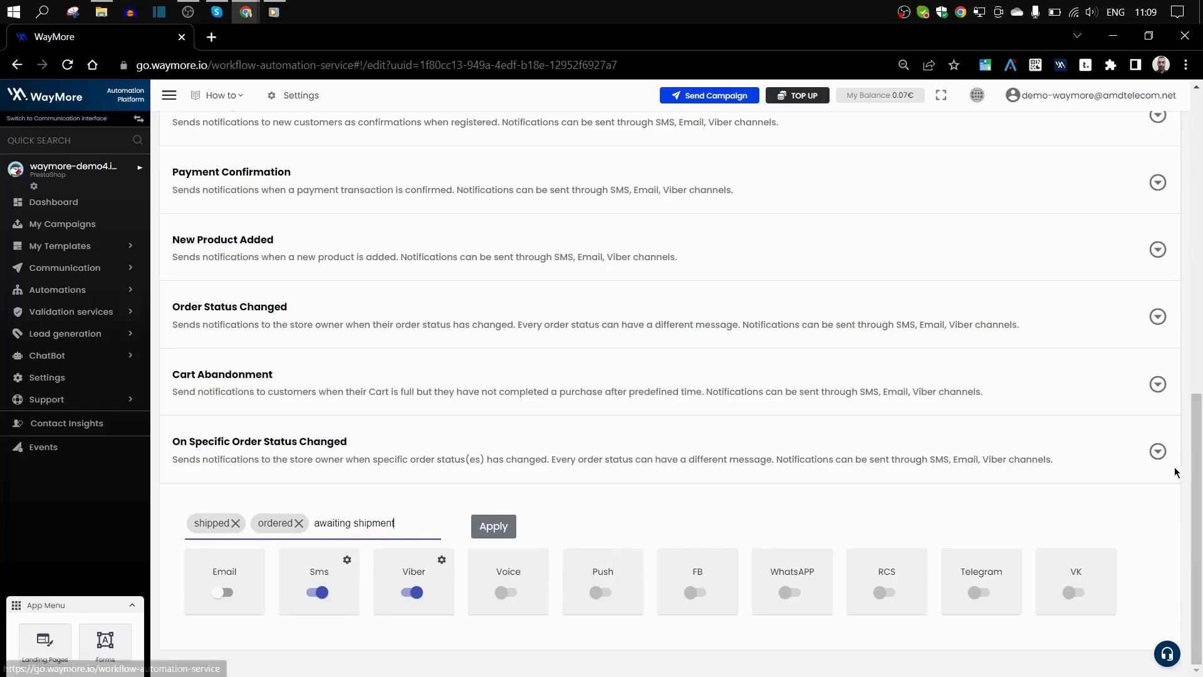
click(1157, 456)
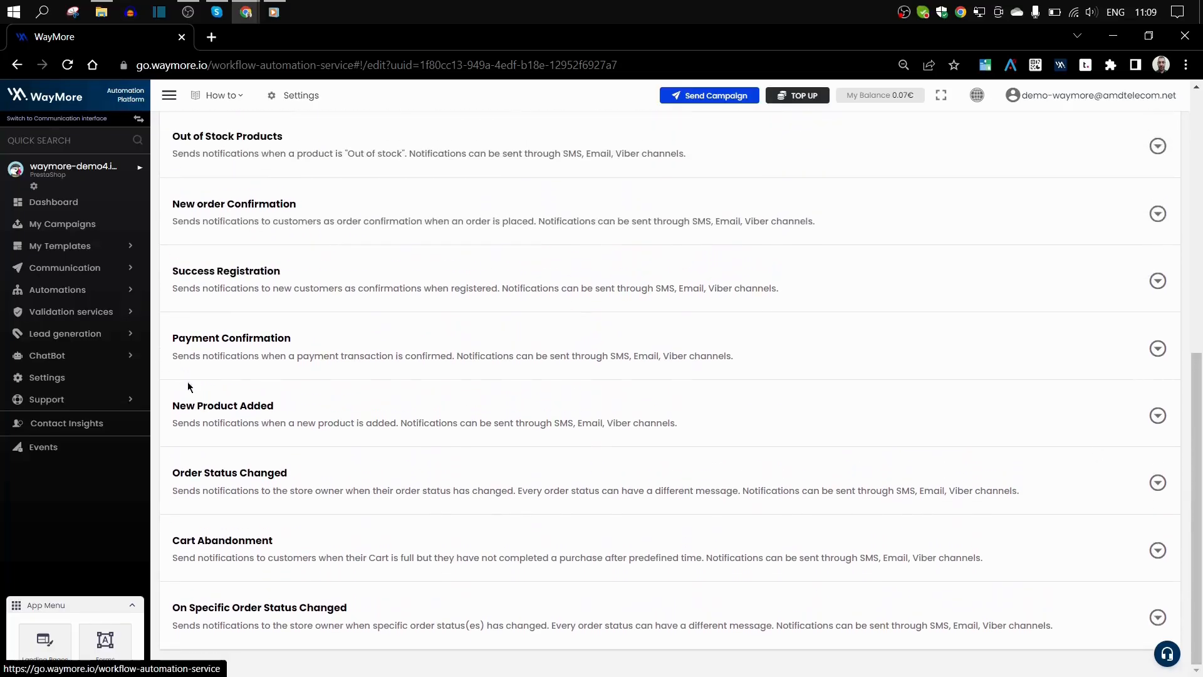